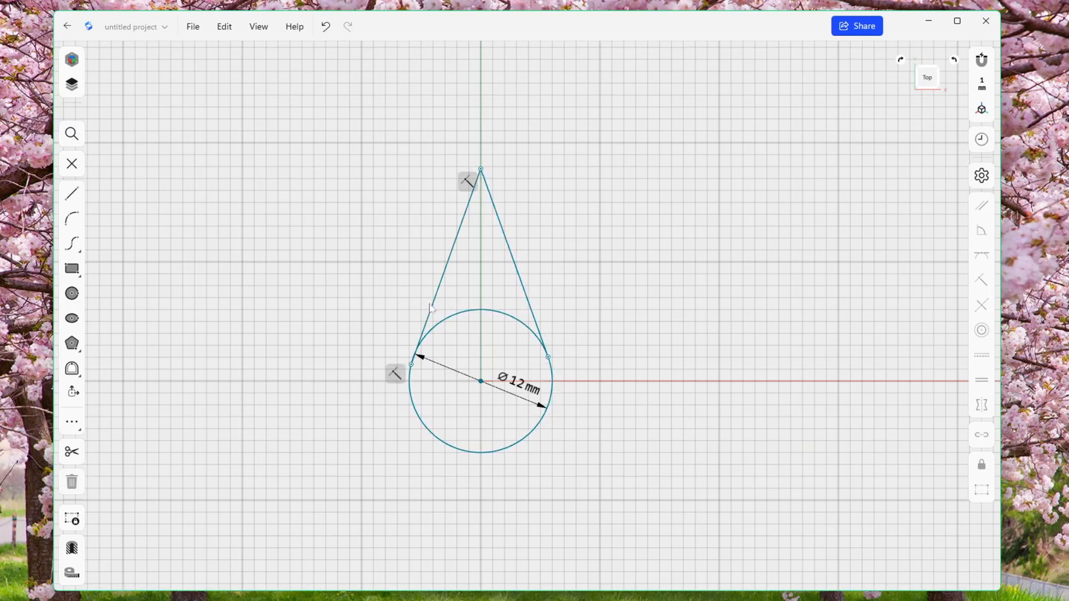
# Step: Add a tangent constraint between the left slanted line and the 12 mm circle
pyautogui.click(433, 308)
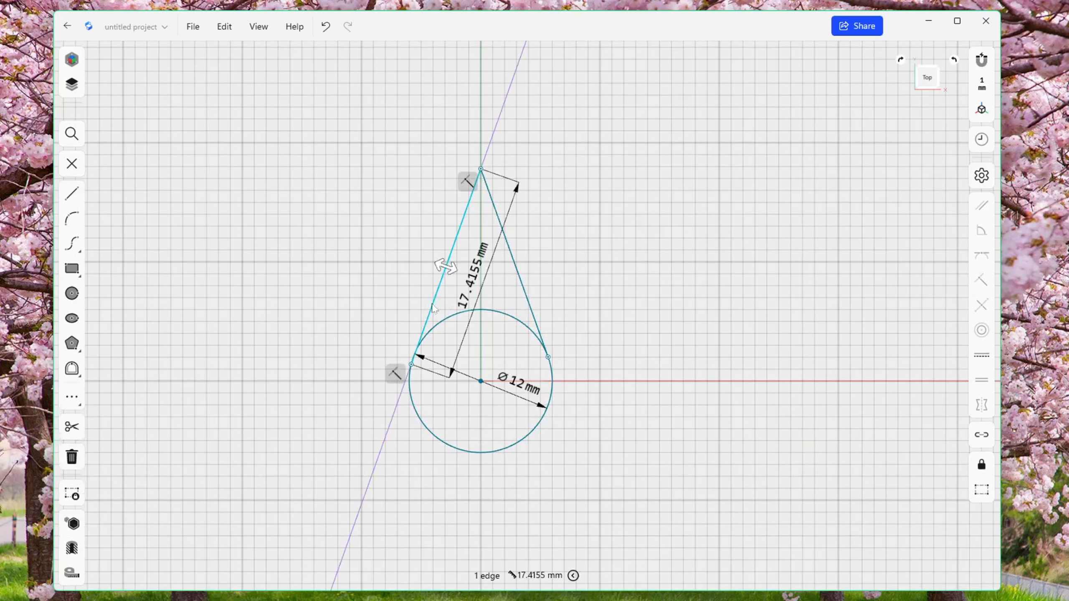
pyautogui.click(414, 404)
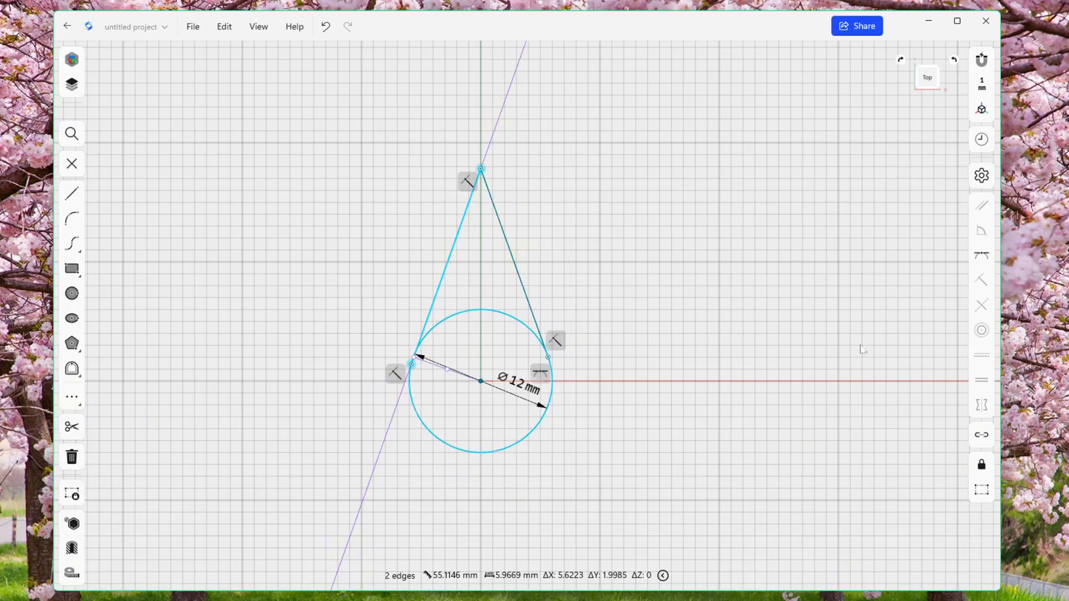
pyautogui.click(985, 255)
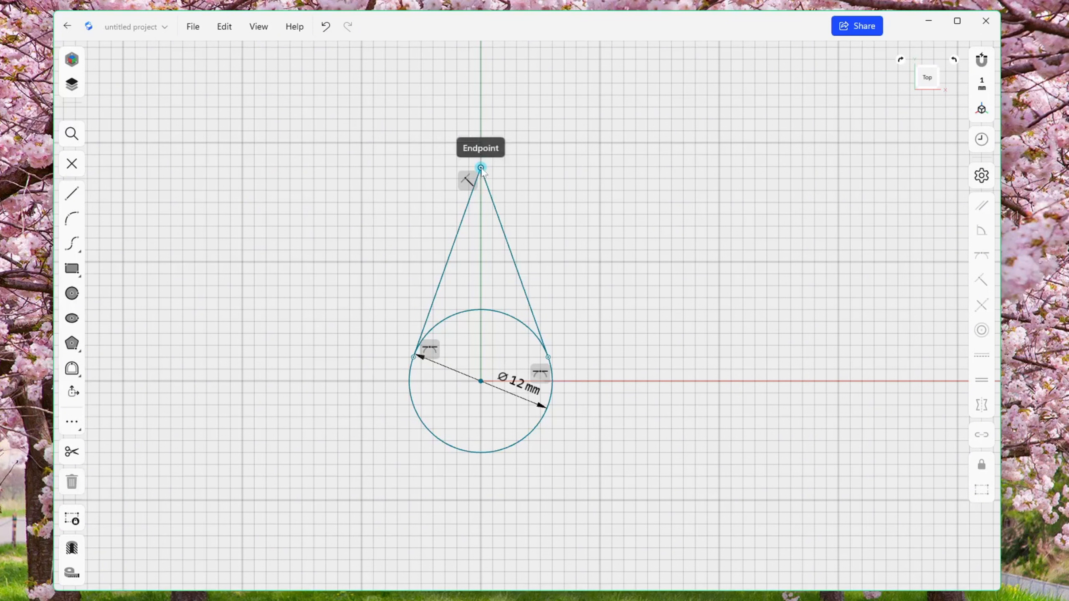
# Step: Dimension the vertical distance from the apex to the circle's centre and set it to 12 mm
pyautogui.click(481, 167)
pyautogui.click(481, 381)
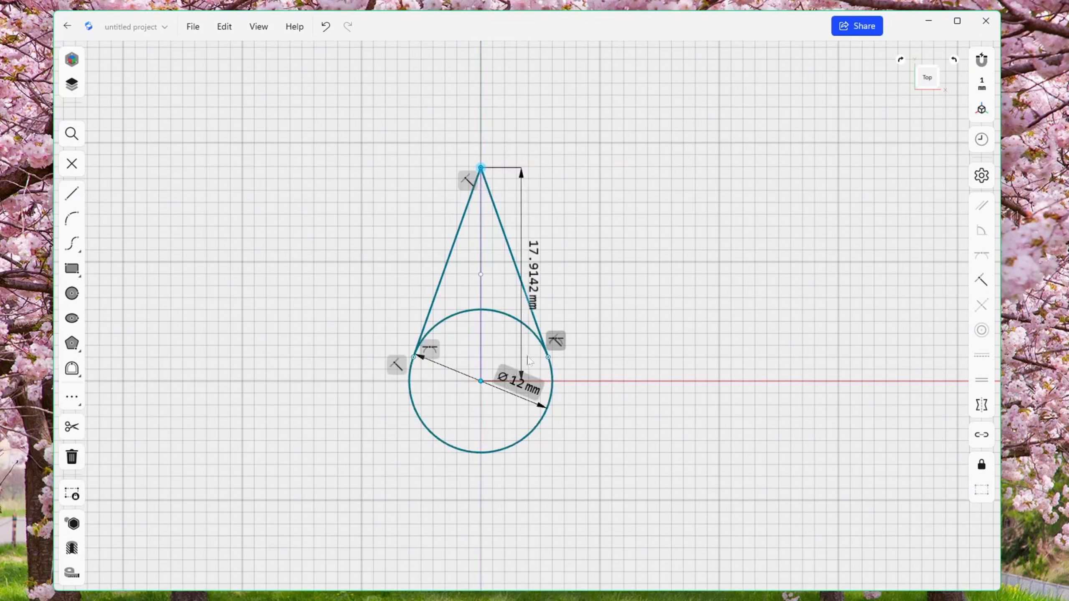
pyautogui.click(656, 278)
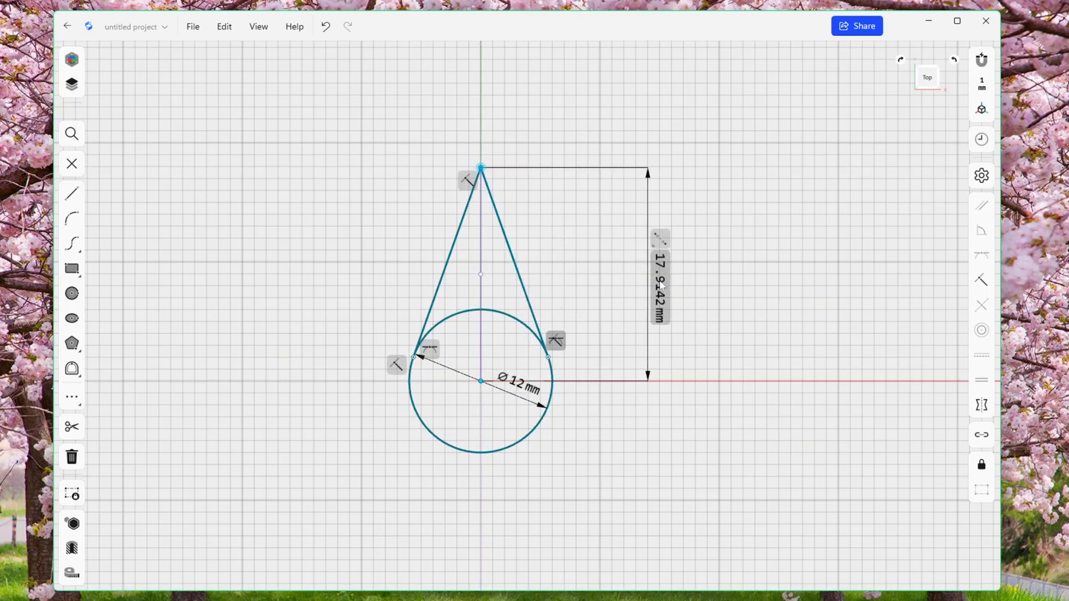
pyautogui.click(660, 286)
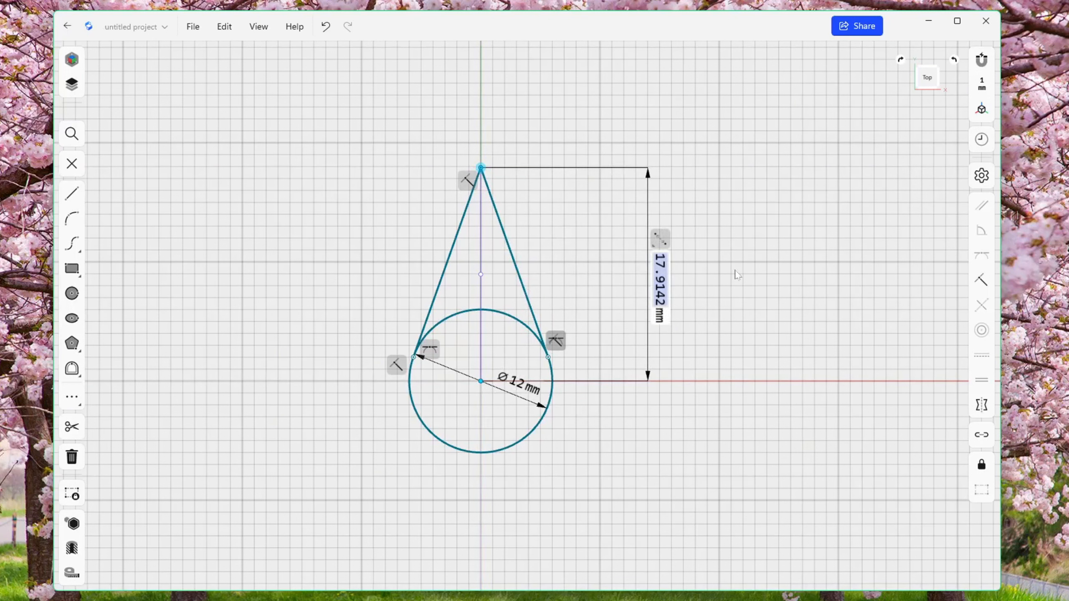
pyautogui.write('12')
pyautogui.press('Return')
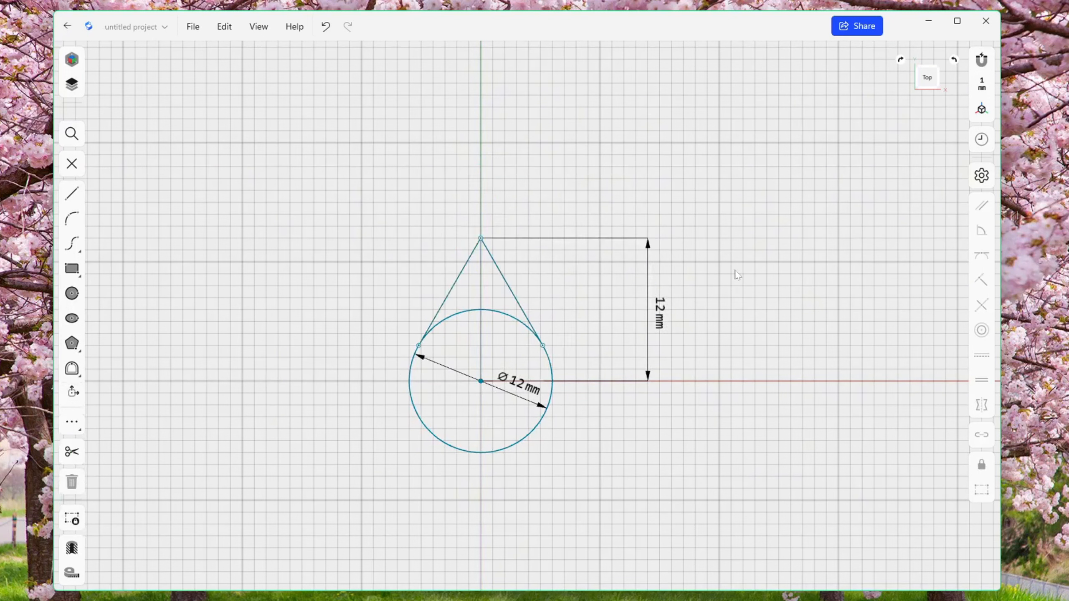
# Step: Change the apex-to-centre distance to 15 mm
pyautogui.scroll(2, 474, 349)
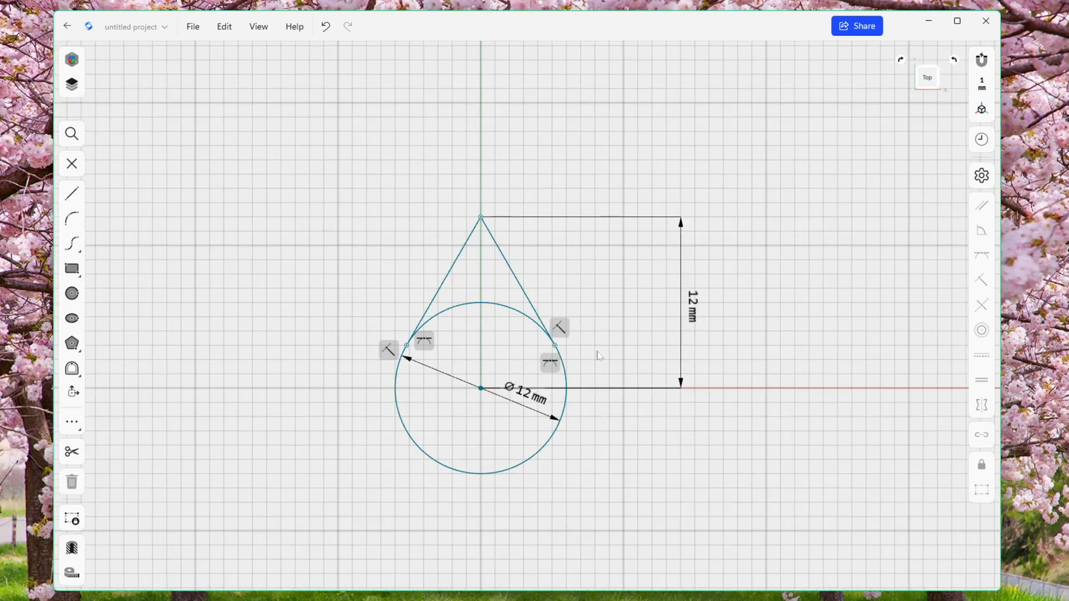
pyautogui.write('15')
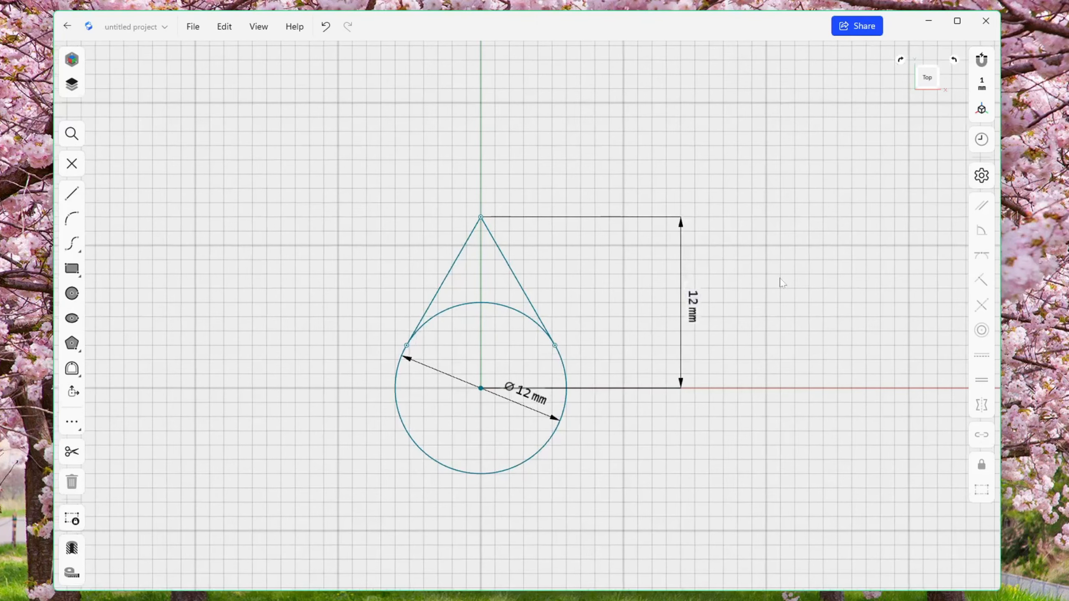
pyautogui.press('Return')
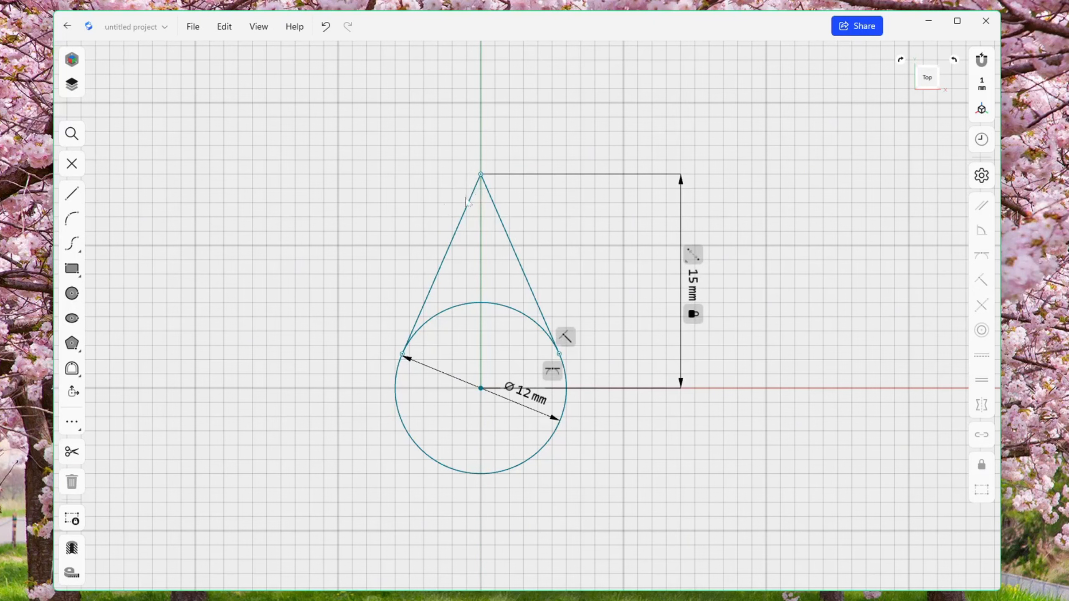
# Step: Trim away the circle's upper arc between the two tangent lines to leave a teardrop outline
pyautogui.moveTo(334, 221); pyautogui.dragTo(328, 235, button='middle')
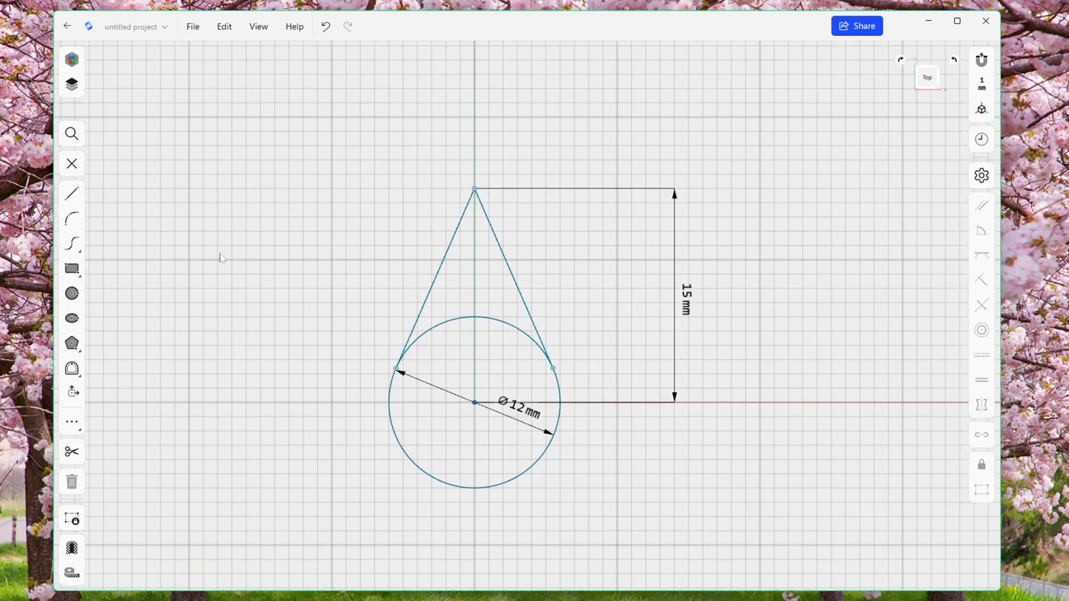
pyautogui.click(73, 454)
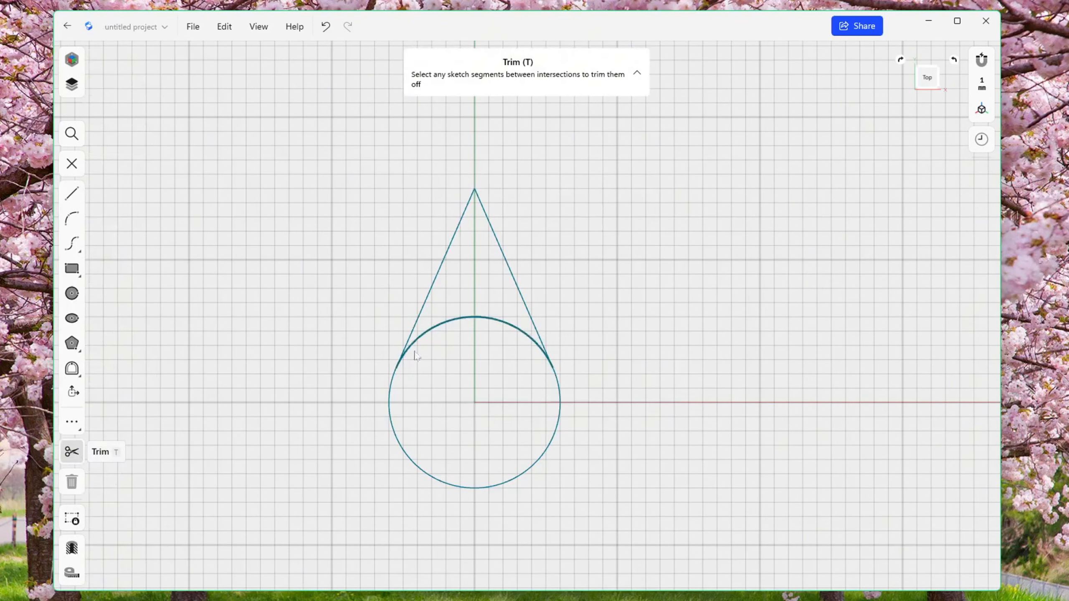
pyautogui.click(443, 329)
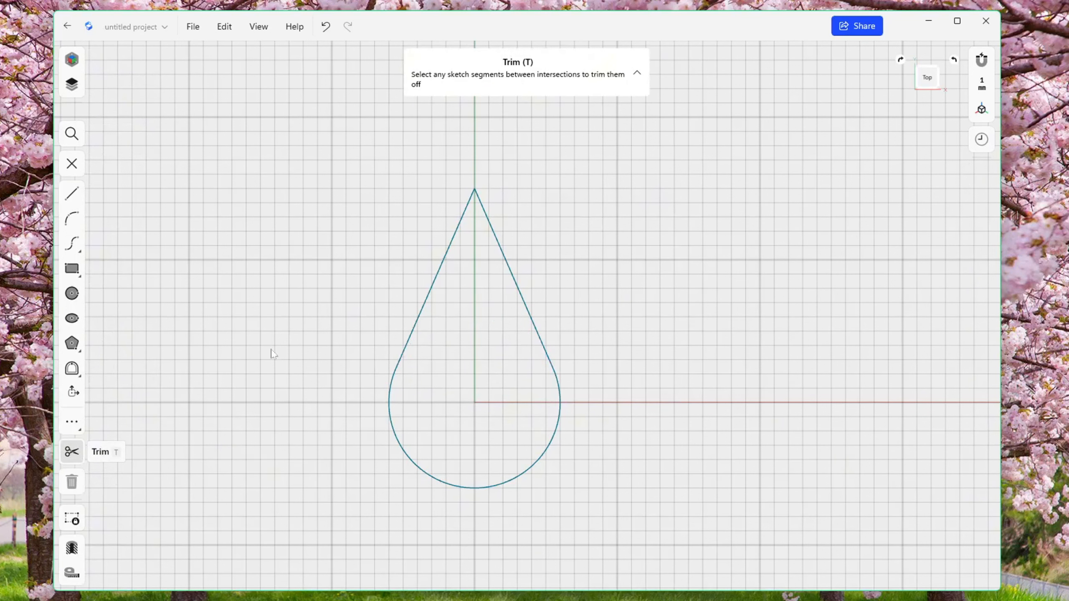
pyautogui.press('Escape')
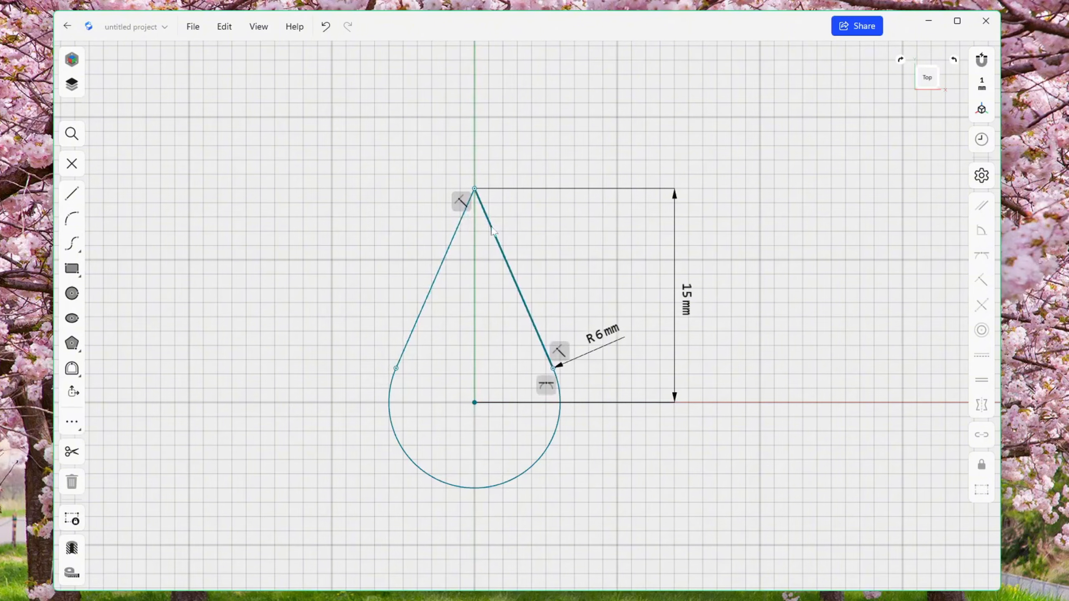
# Step: Draw a three-point arc with a radius of about 0.94 mm between the two slanted lines, just below the apex
pyautogui.moveTo(491, 218); pyautogui.dragTo(486, 242, button='middle')
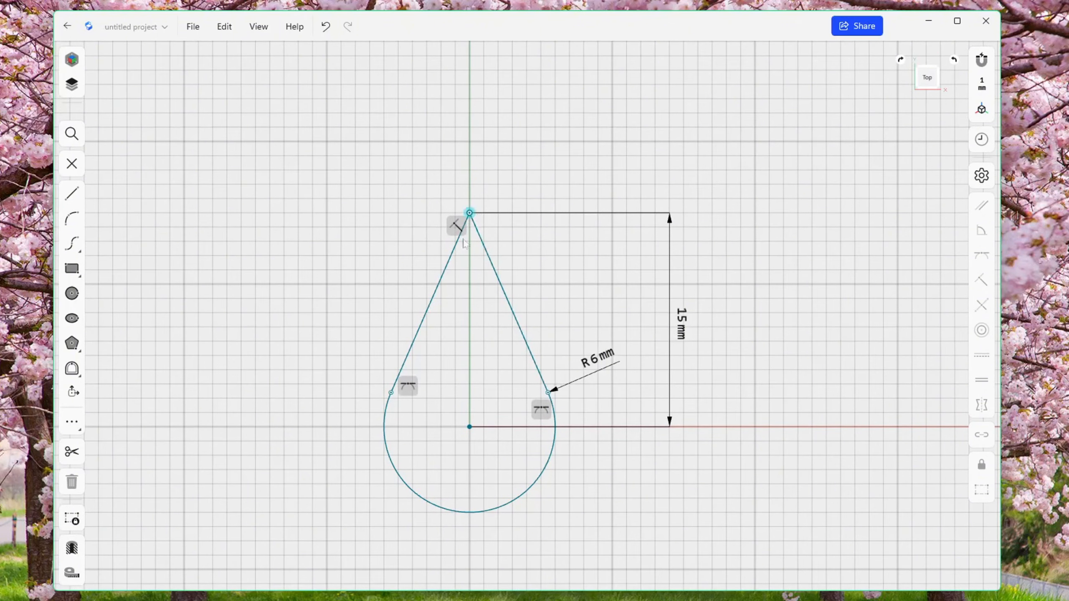
pyautogui.scroll(5, 472, 222)
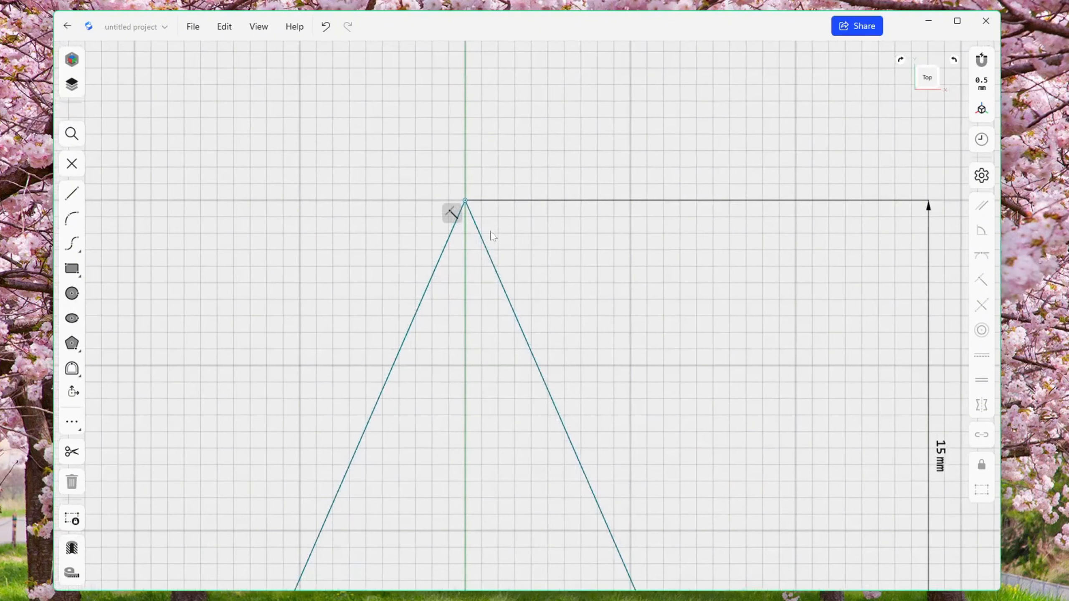
pyautogui.scroll(1, 492, 236)
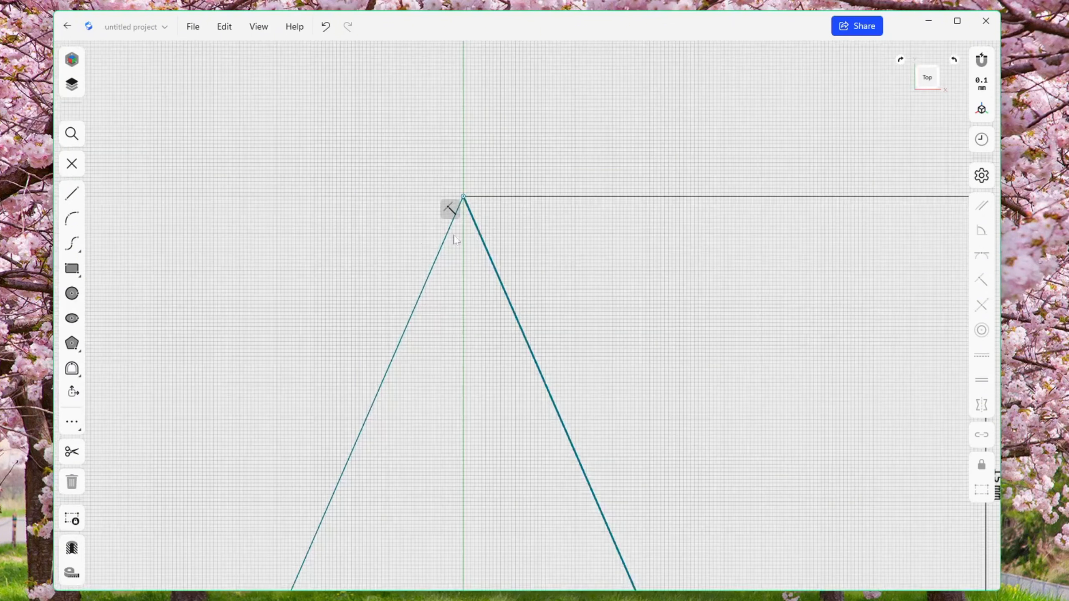
pyautogui.click(72, 218)
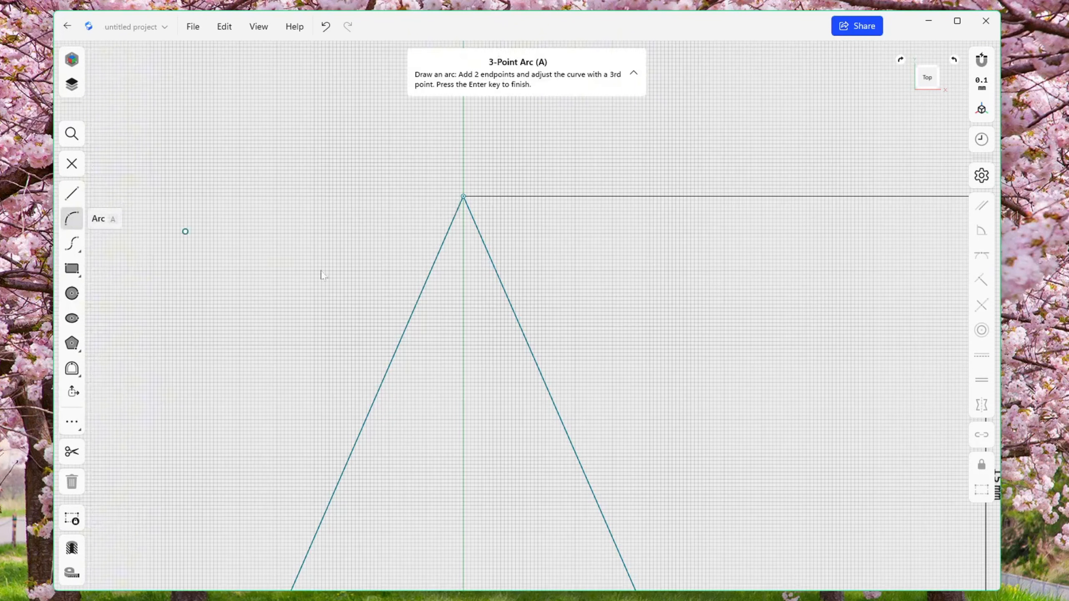
pyautogui.click(494, 269)
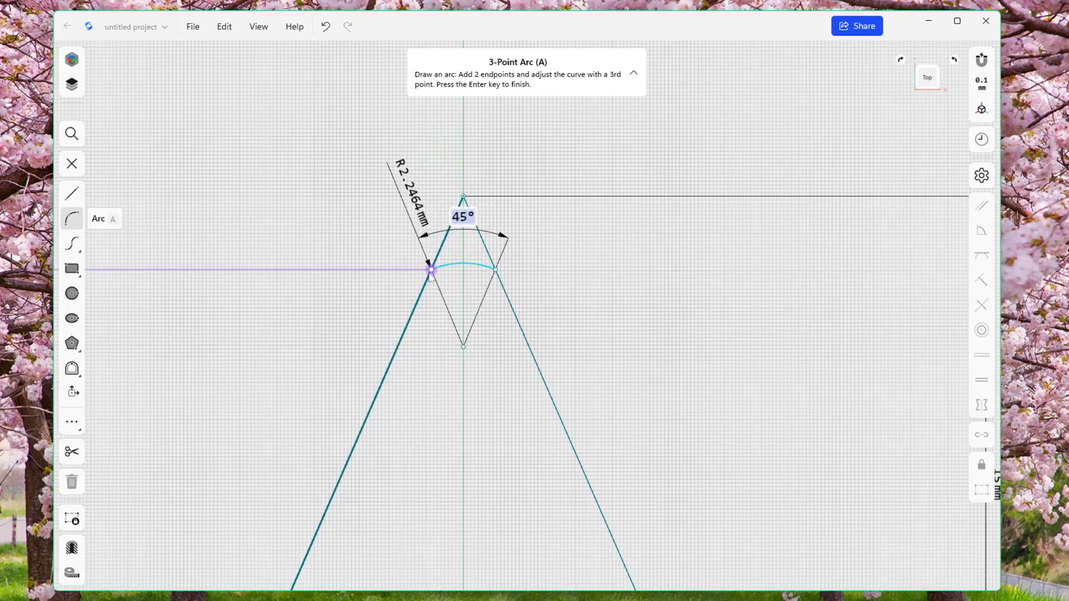
pyautogui.click(431, 269)
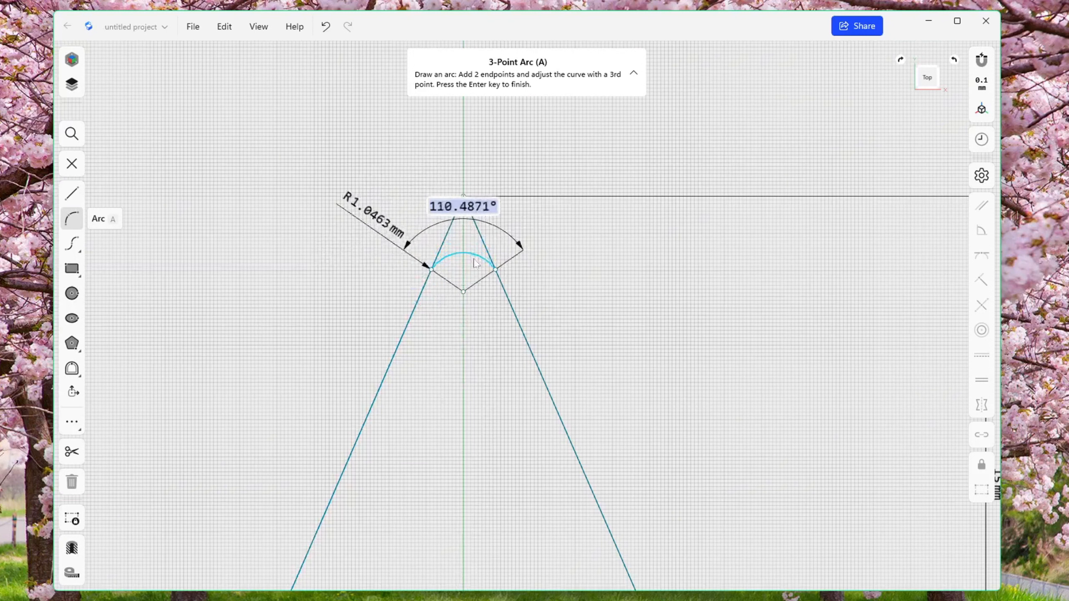
pyautogui.click(474, 250)
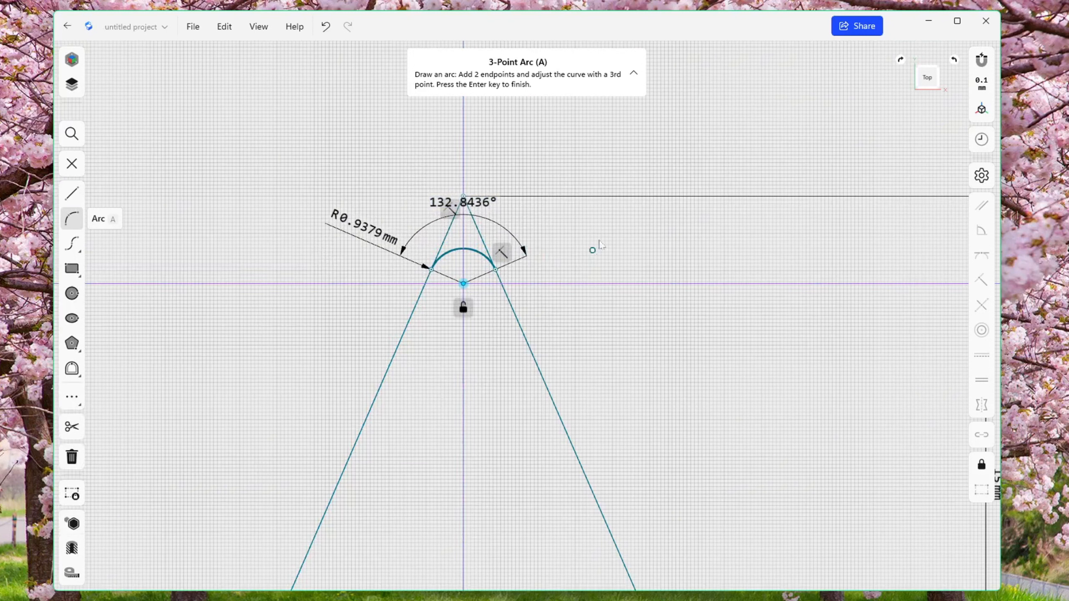
pyautogui.press('Escape')
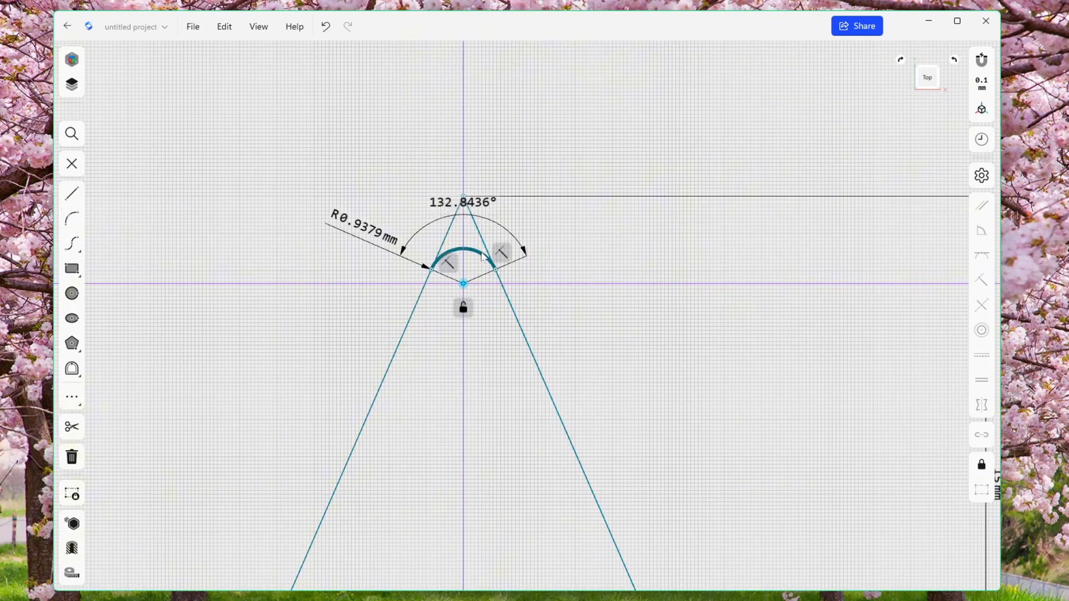
# Step: Make the small arc below the apex tangent to the right slanted line and to the left slanted line
pyautogui.click(490, 257)
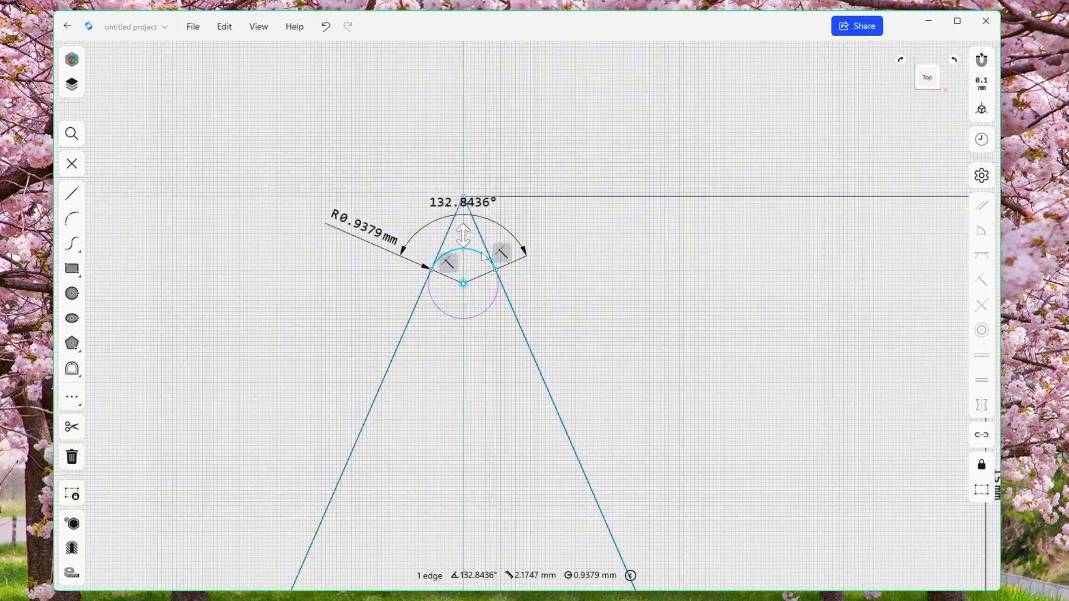
pyautogui.click(514, 316)
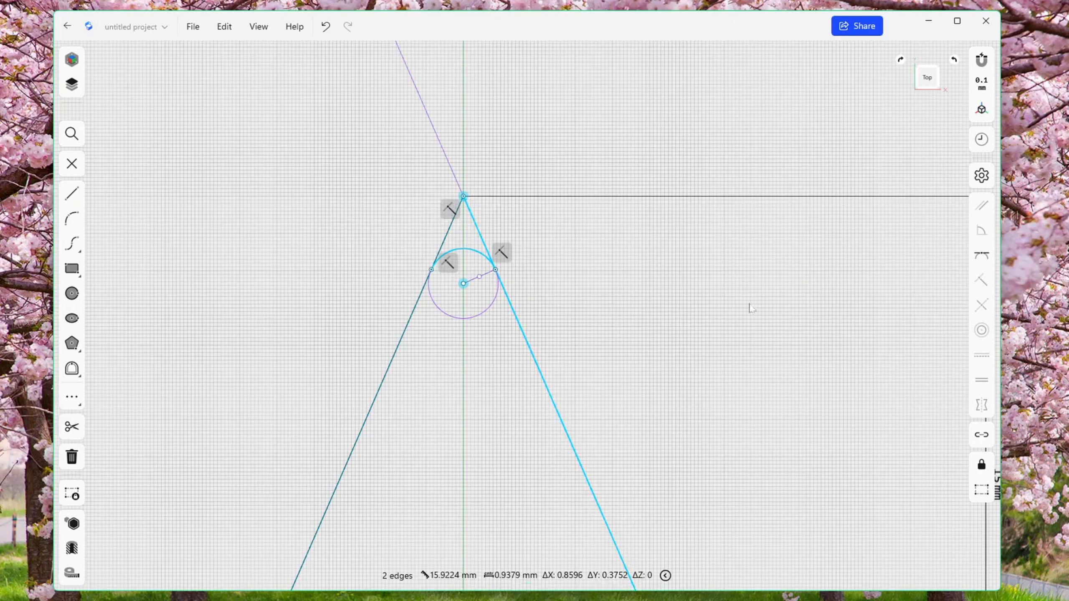
pyautogui.click(981, 255)
pyautogui.scroll(-5, 509, 315)
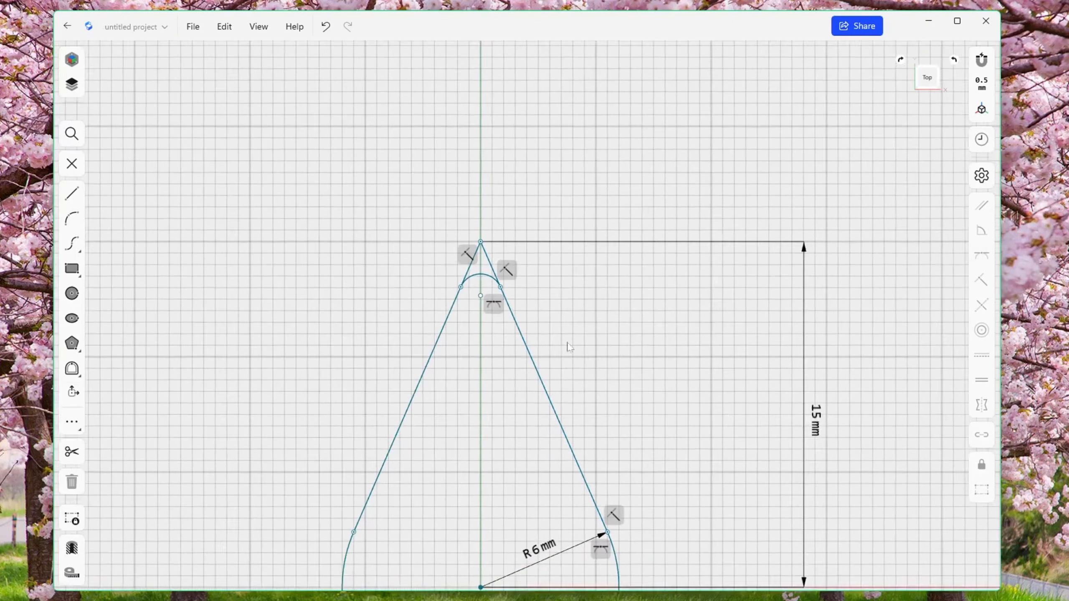
pyautogui.scroll(-1, 568, 343)
pyautogui.moveTo(622, 359); pyautogui.dragTo(623, 246, button='middle')
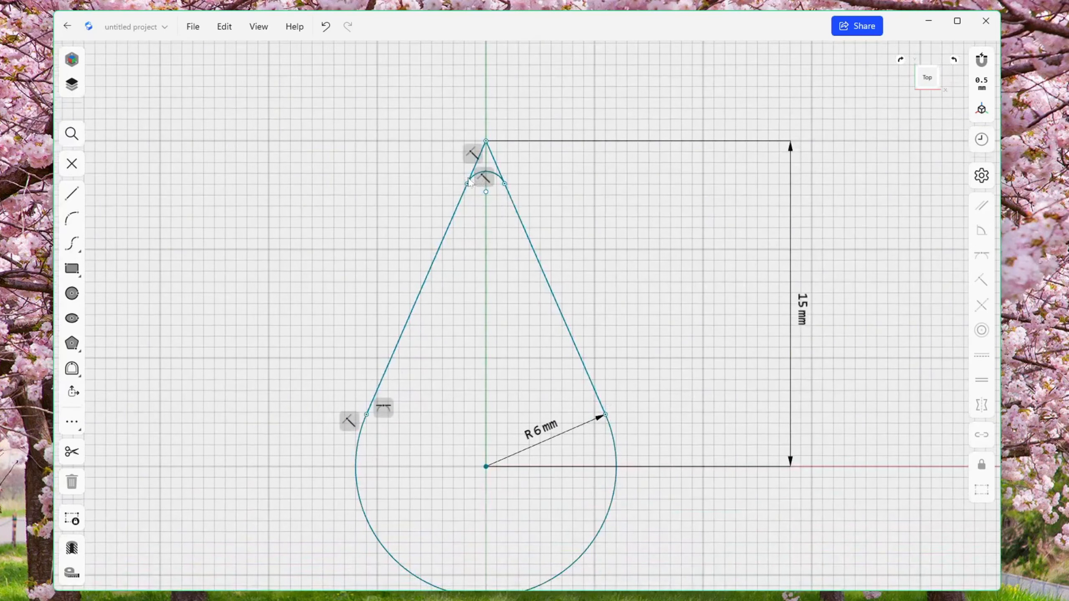
pyautogui.scroll(1, 480, 172)
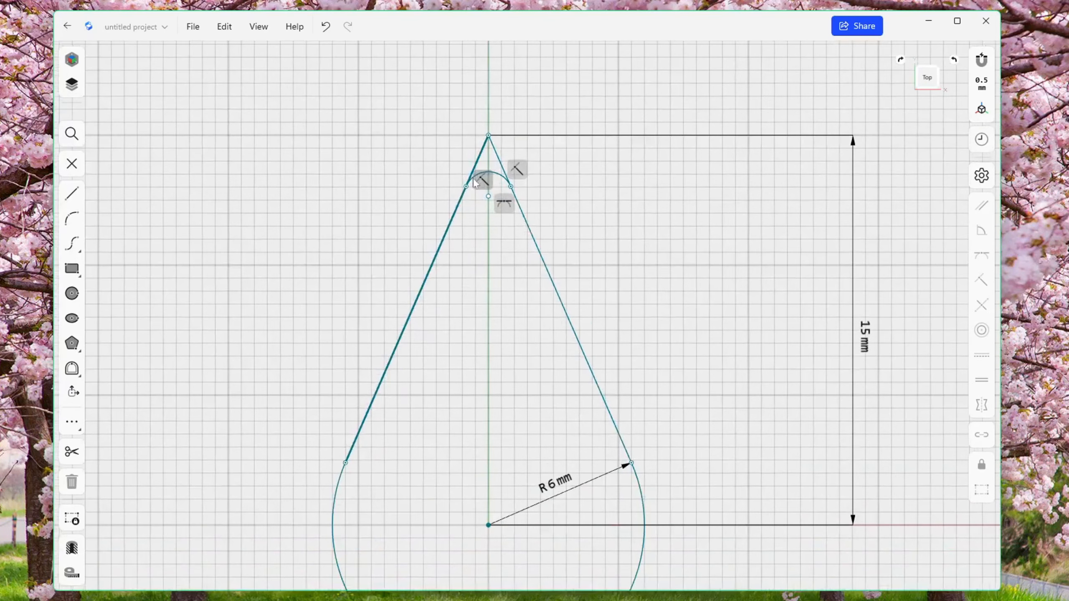
pyautogui.click(498, 177)
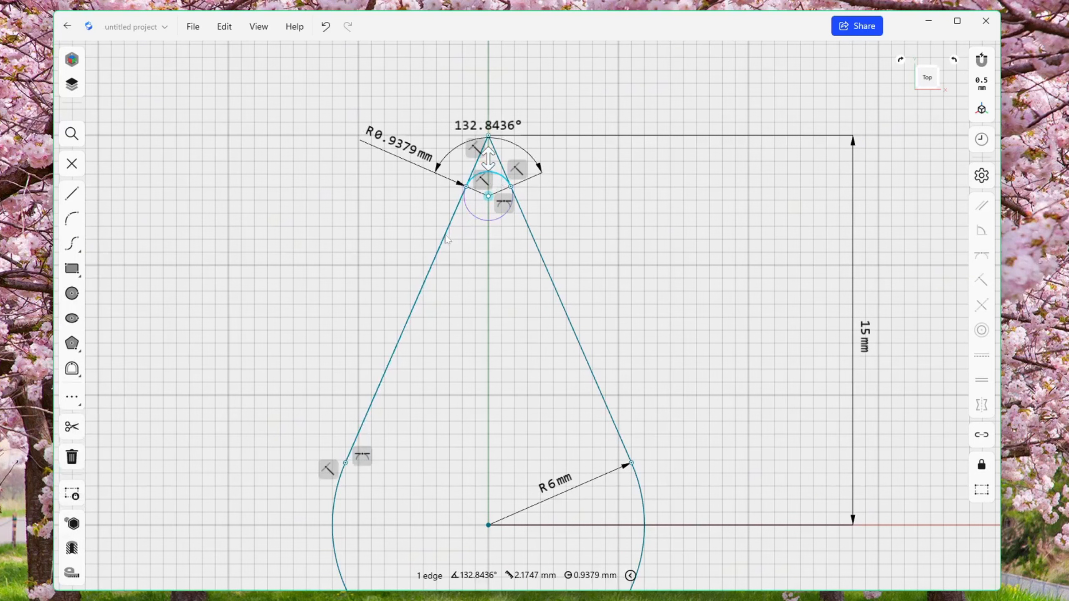
pyautogui.click(352, 447)
pyautogui.click(985, 256)
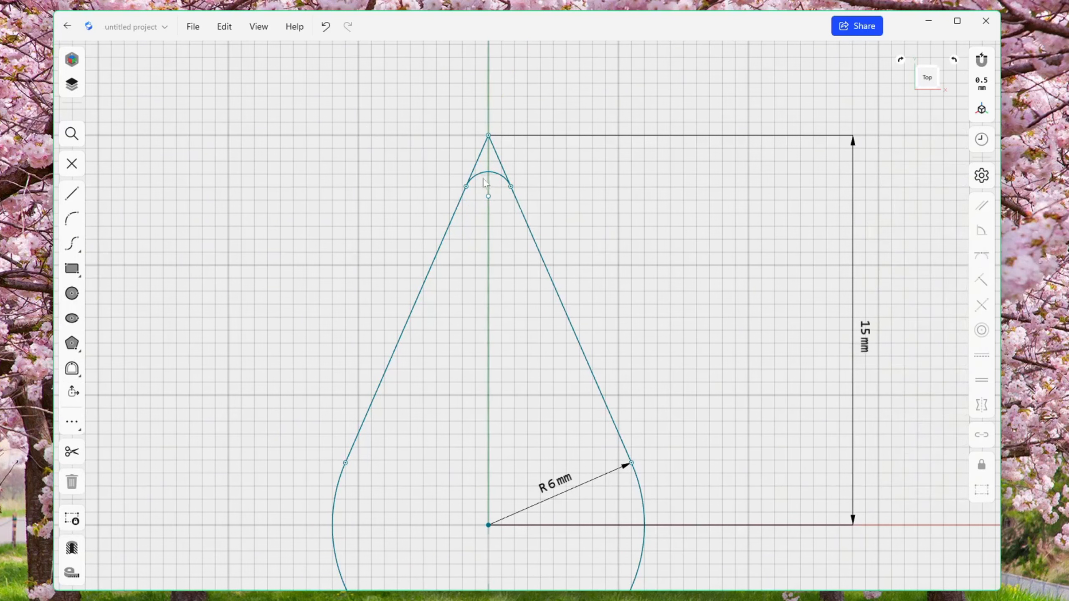
# Step: Set the radius of the small arc below the apex to 1 mm
pyautogui.scroll(5, 492, 168)
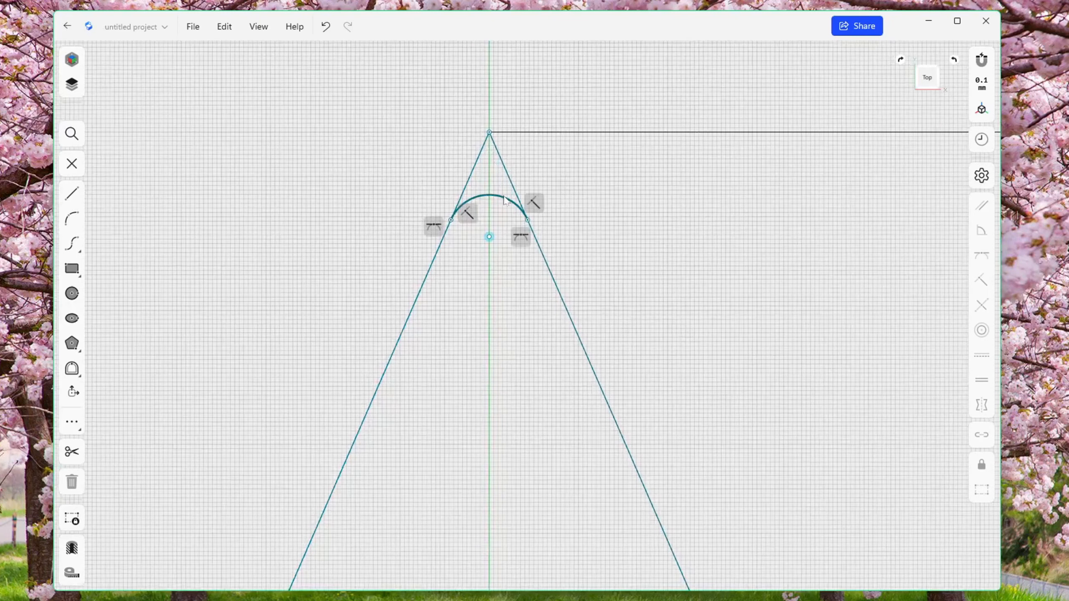
pyautogui.click(505, 201)
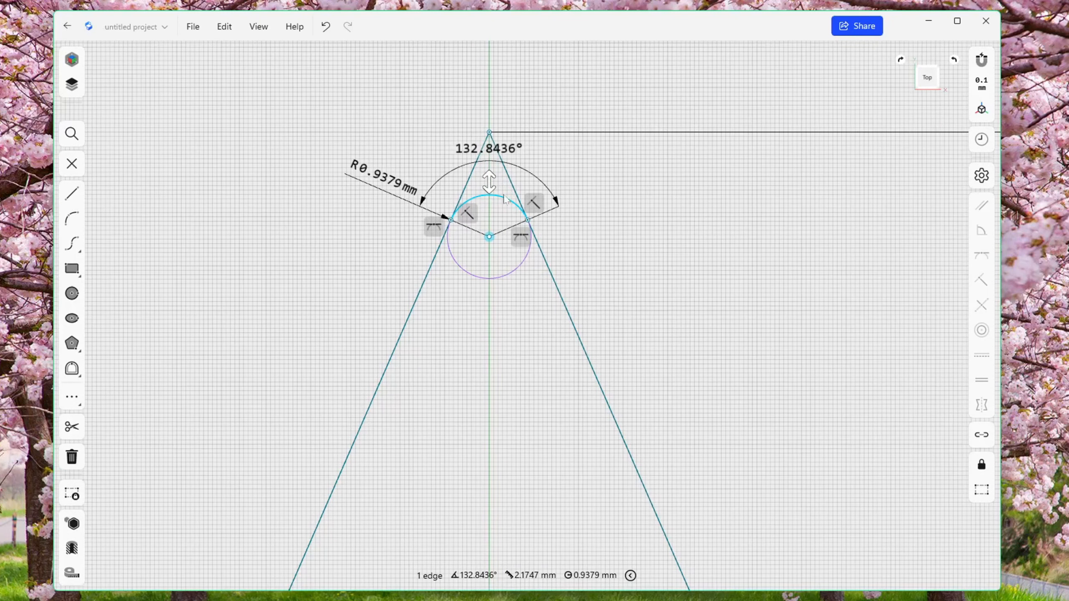
pyautogui.click(369, 179)
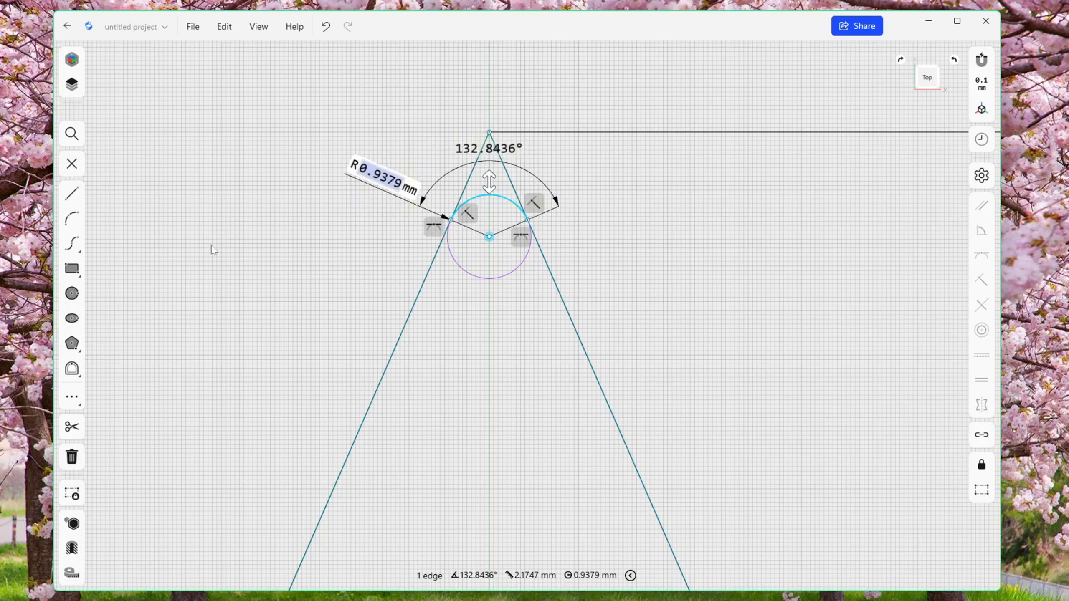
pyautogui.write('1')
pyautogui.press('Return')
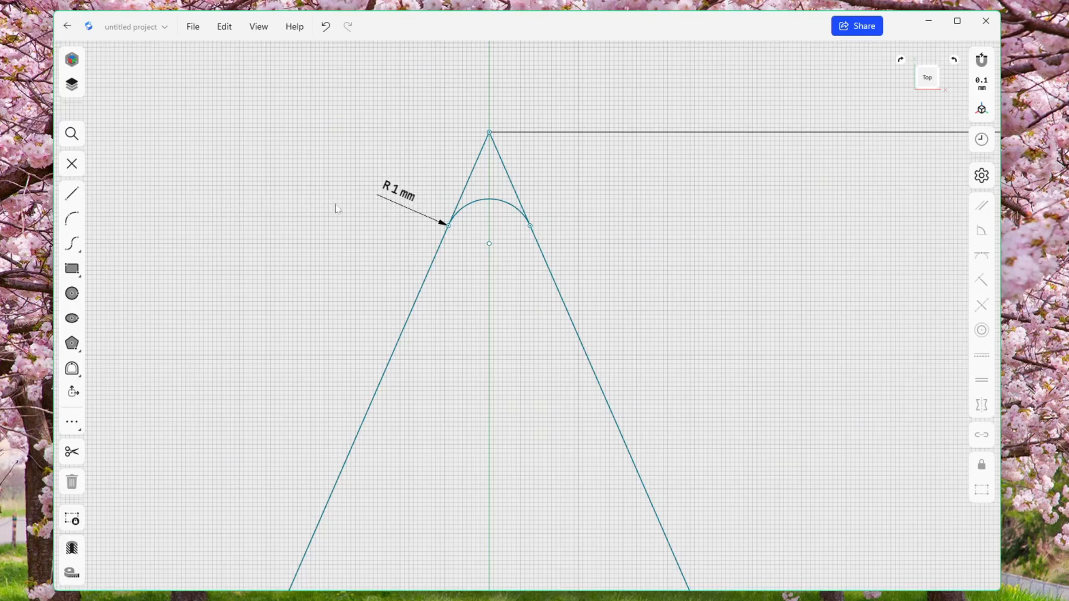
# Step: Trim away the two slanted line ends above the 1 mm arc to leave a rounded teardrop tip
pyautogui.scroll(-5, 475, 226)
pyautogui.moveTo(660, 191); pyautogui.dragTo(669, 213, button='middle')
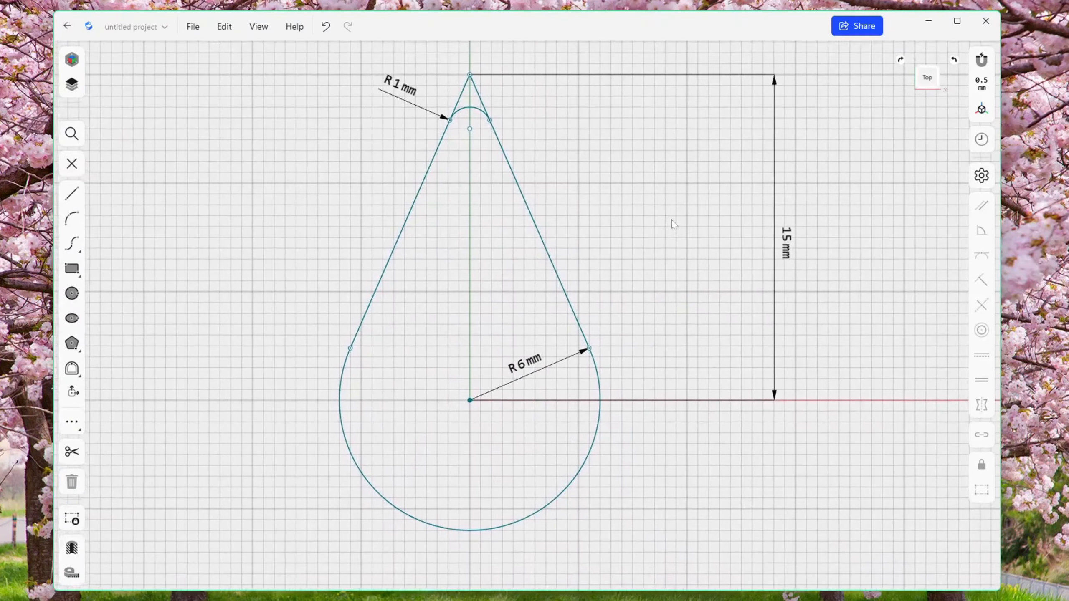
pyautogui.click(72, 452)
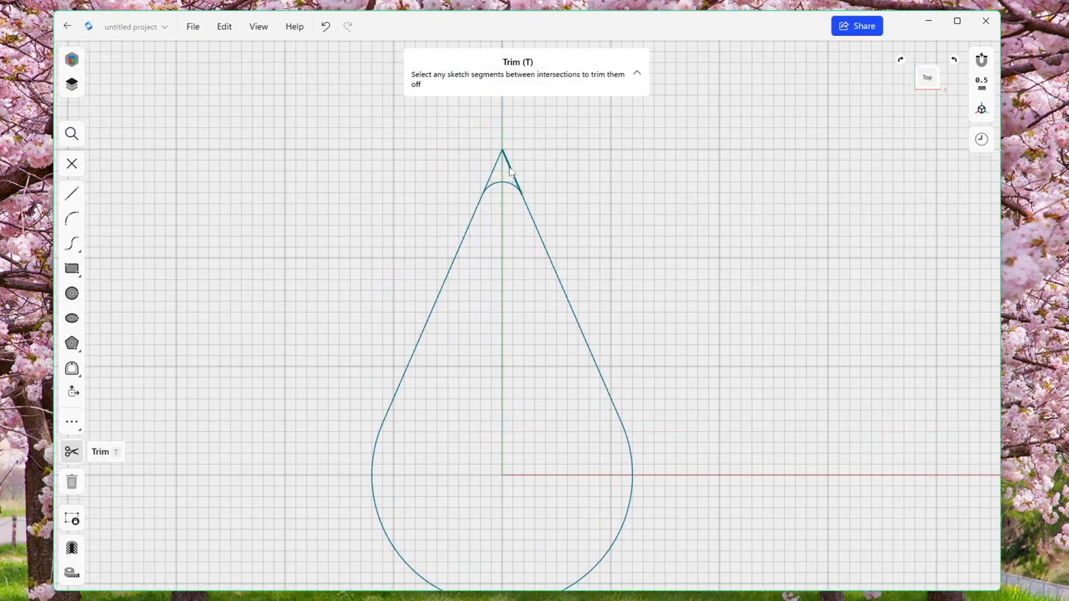
pyautogui.click(514, 172)
pyautogui.click(495, 163)
pyautogui.moveTo(402, 219); pyautogui.dragTo(416, 207, button='middle')
pyautogui.scroll(1, 341, 268)
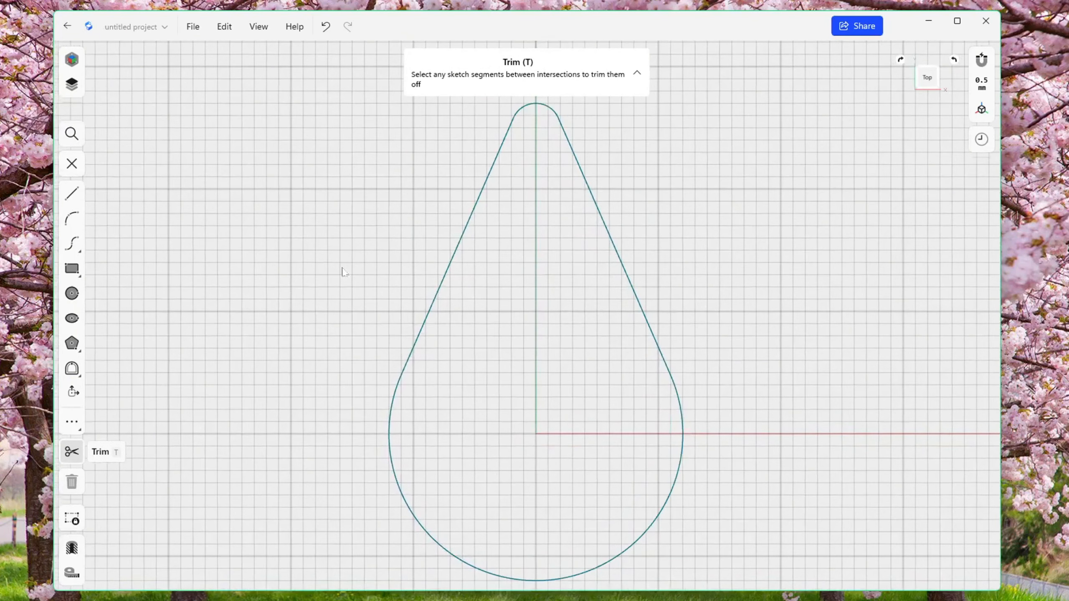
pyautogui.scroll(-2, 314, 280)
pyautogui.moveTo(314, 280); pyautogui.dragTo(332, 261, button='middle')
pyautogui.press('Escape')
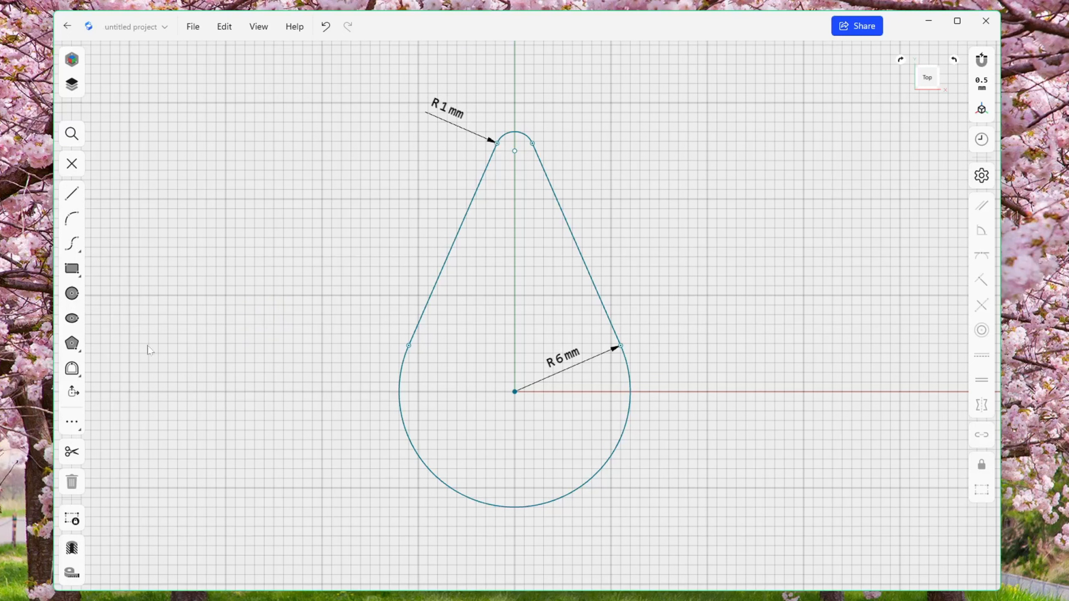
# Step: Offset the teardrop outline outward by 0.4 mm as a full loop
pyautogui.click(73, 369)
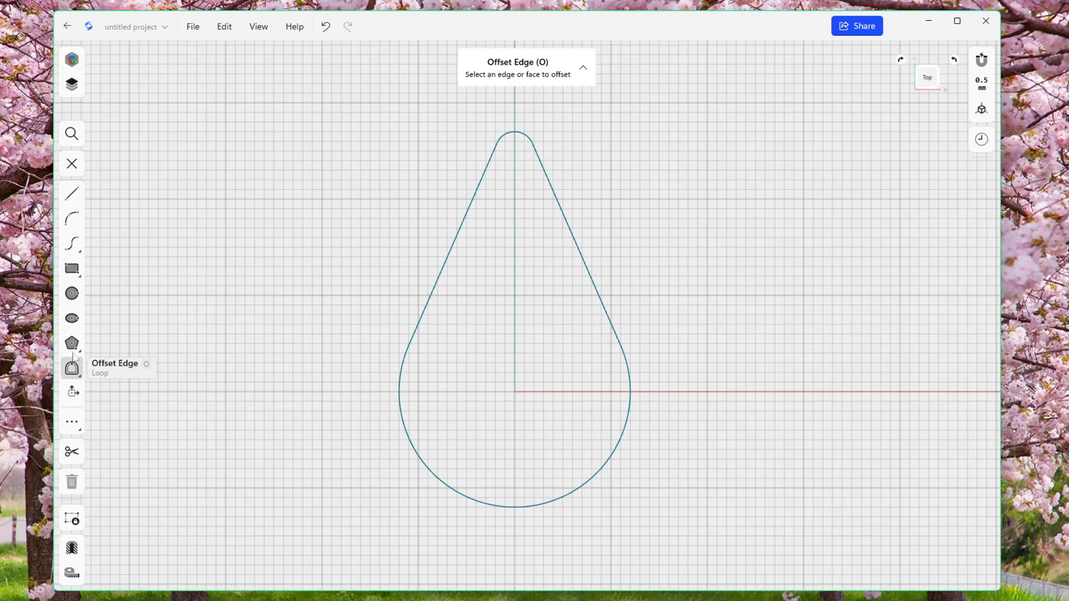
pyautogui.click(429, 291)
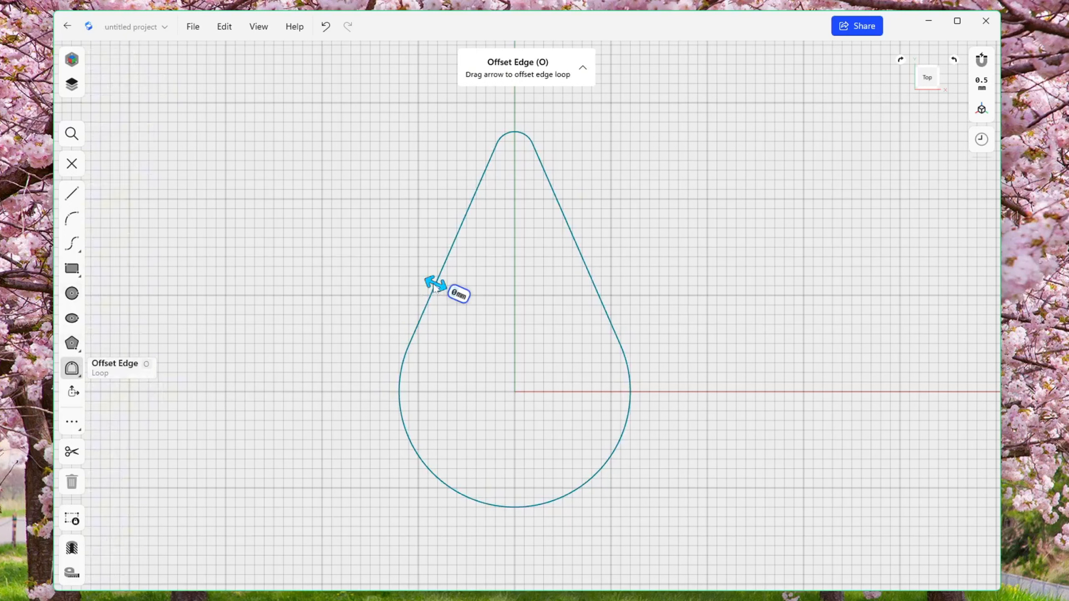
pyautogui.moveTo(433, 281); pyautogui.dragTo(416, 282)
pyautogui.write('0.4')
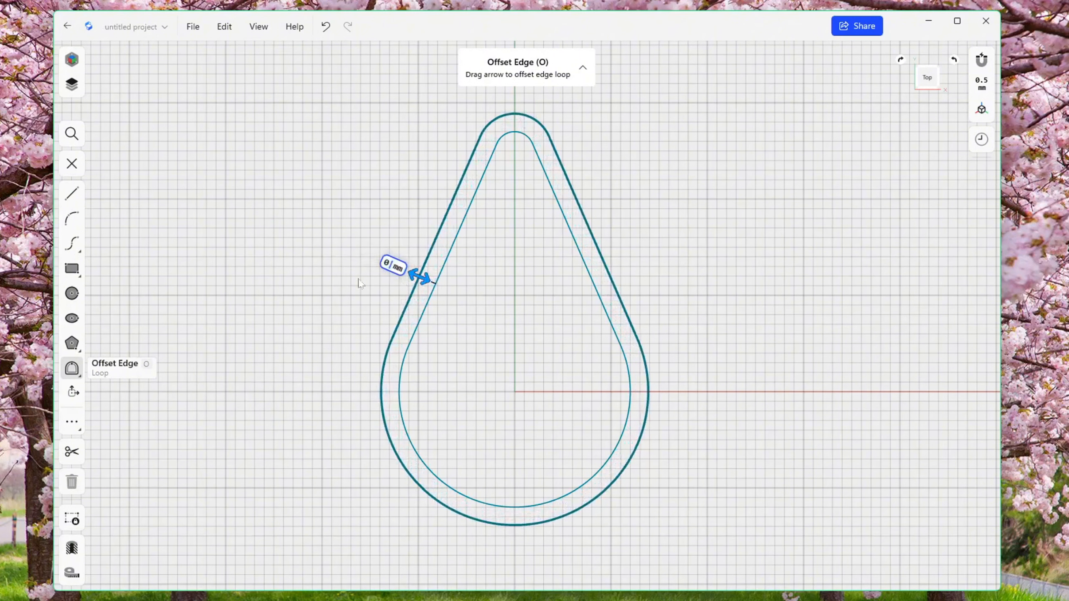
pyautogui.press('Return')
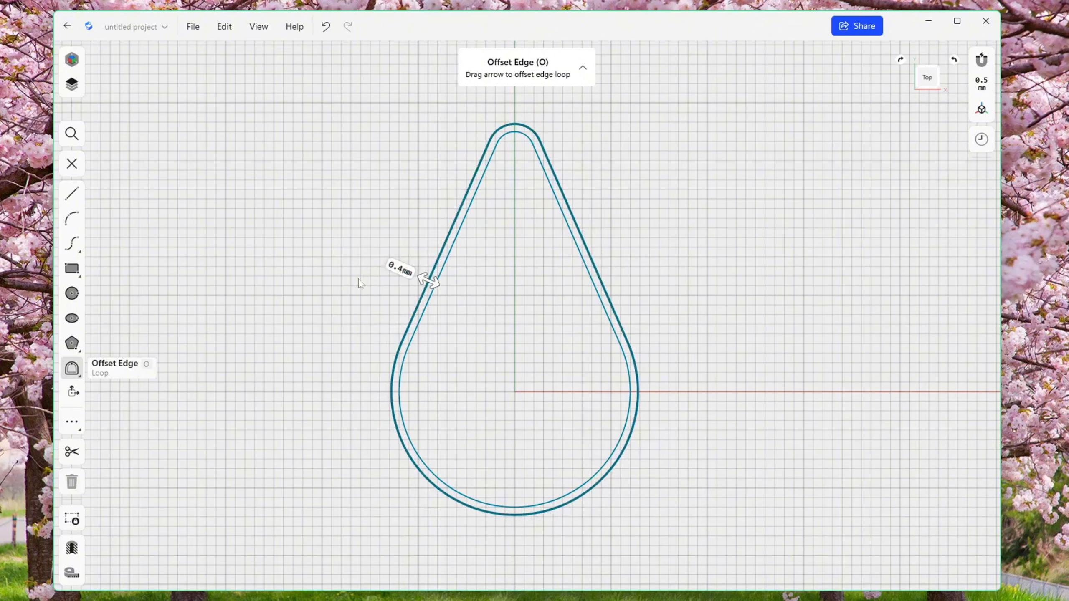
pyautogui.click(346, 289)
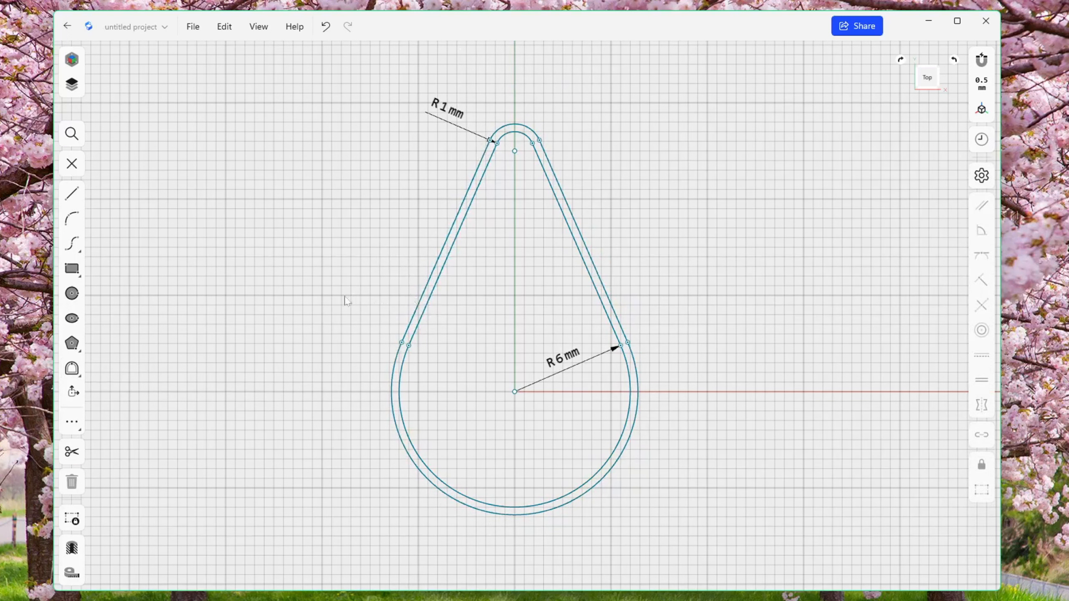
# Step: Offset the original innermost teardrop outline outward by 0.8 mm
pyautogui.click(72, 368)
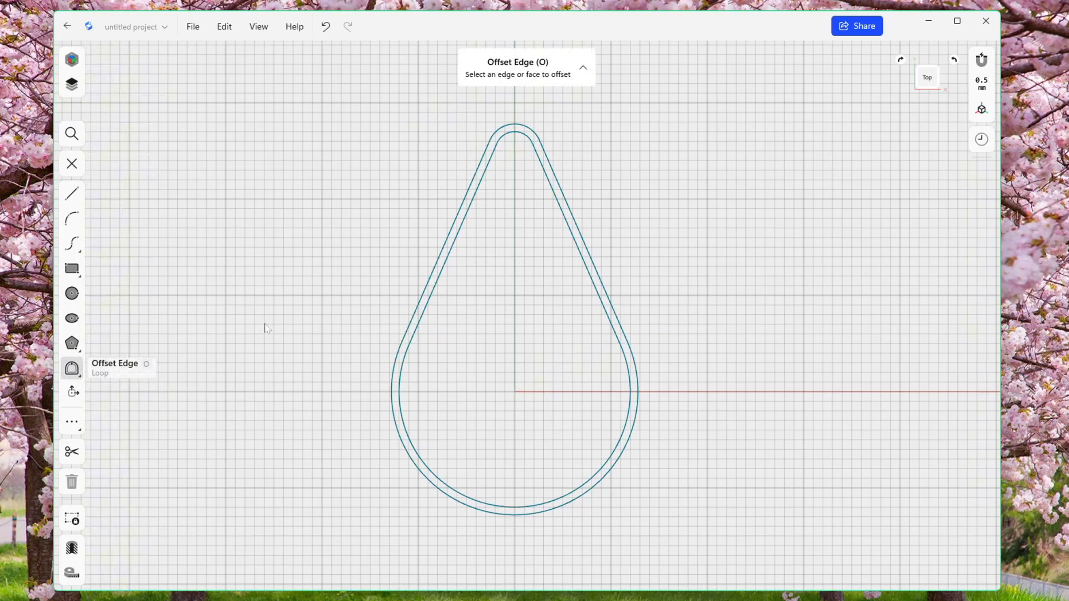
pyautogui.click(423, 318)
pyautogui.moveTo(421, 312); pyautogui.dragTo(398, 309)
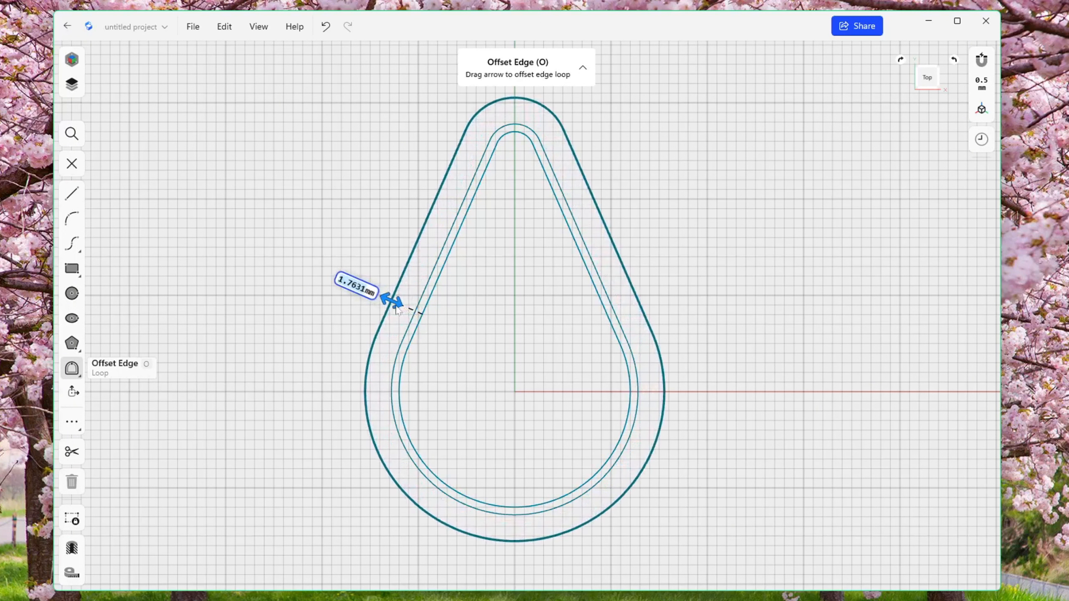
pyautogui.write('0.8')
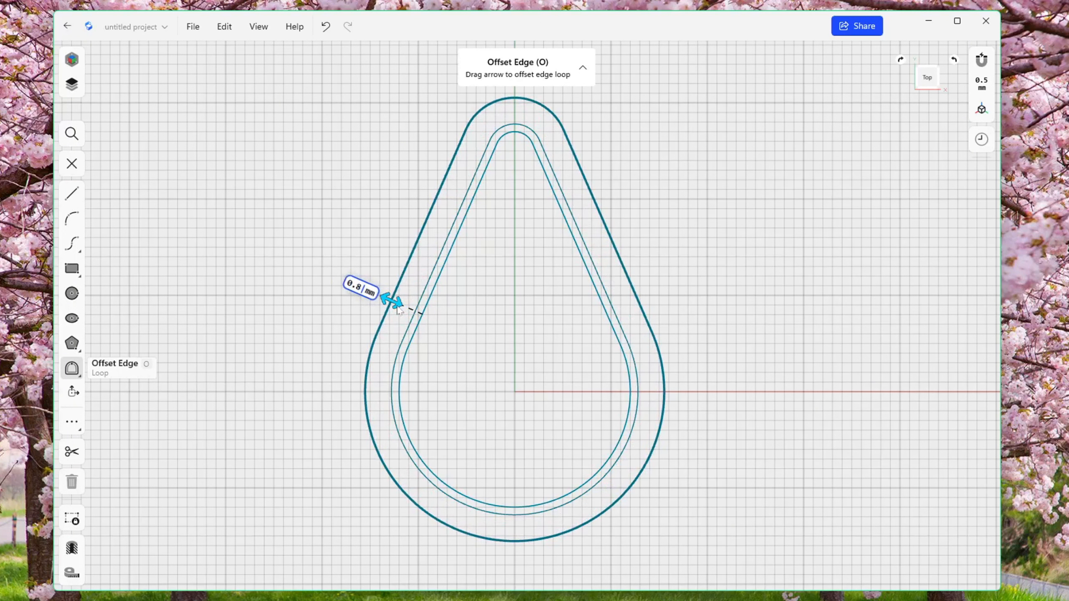
pyautogui.press('Return')
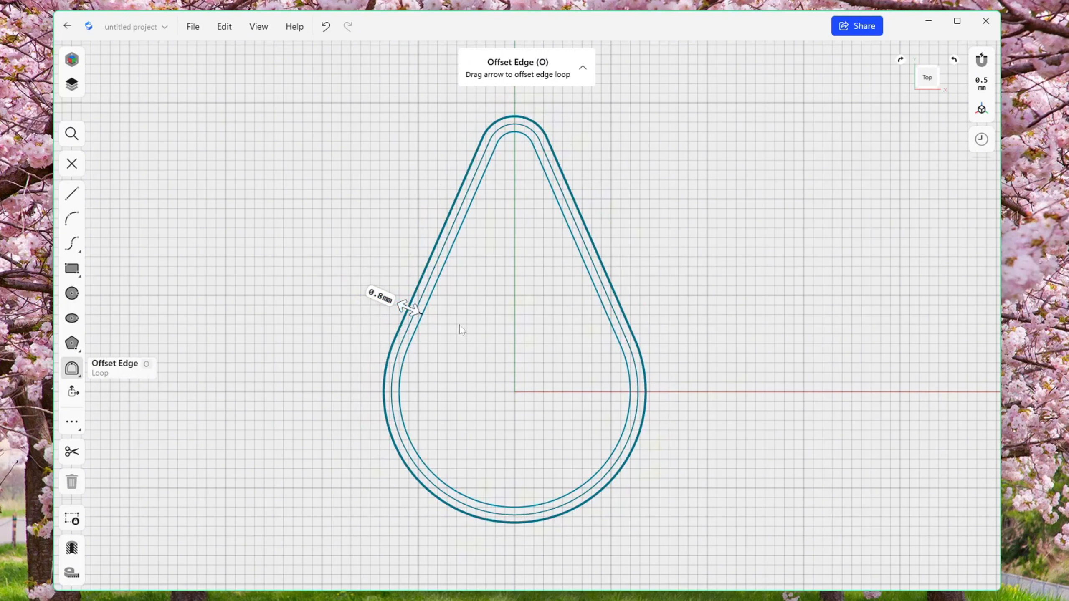
pyautogui.press('Escape')
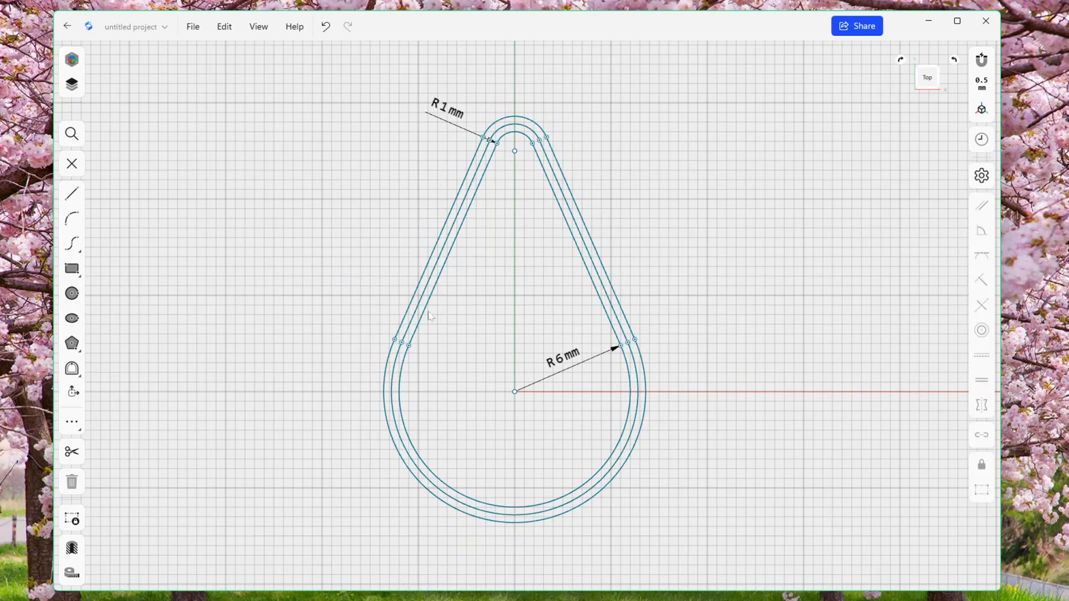
# Step: Offset the original innermost teardrop outline outward by 3 mm and finish the sketch
pyautogui.click(72, 368)
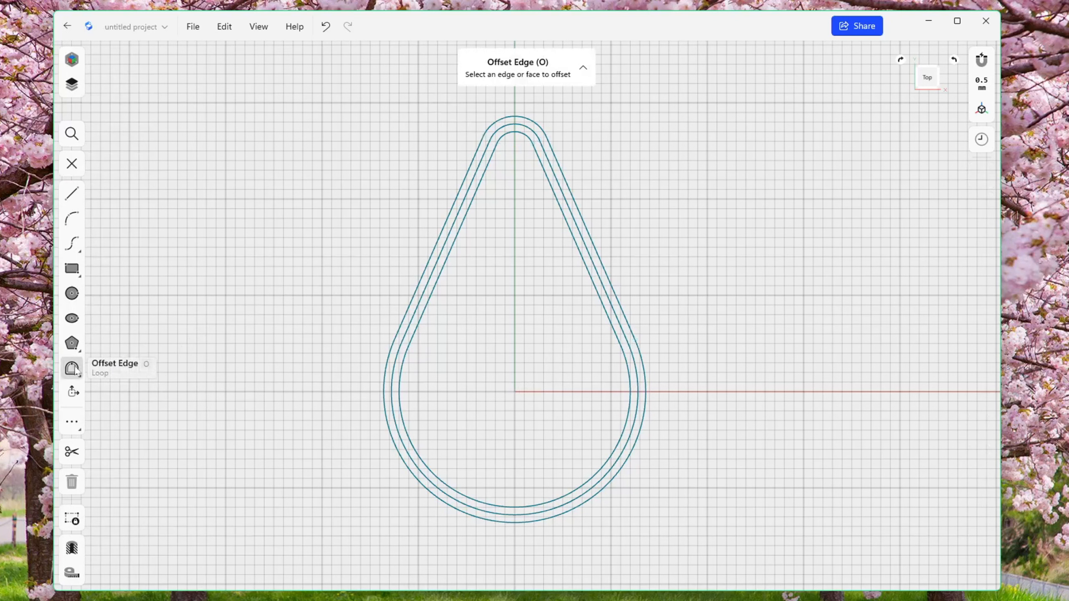
pyautogui.click(429, 306)
pyautogui.moveTo(435, 309); pyautogui.dragTo(395, 306)
pyautogui.write('3')
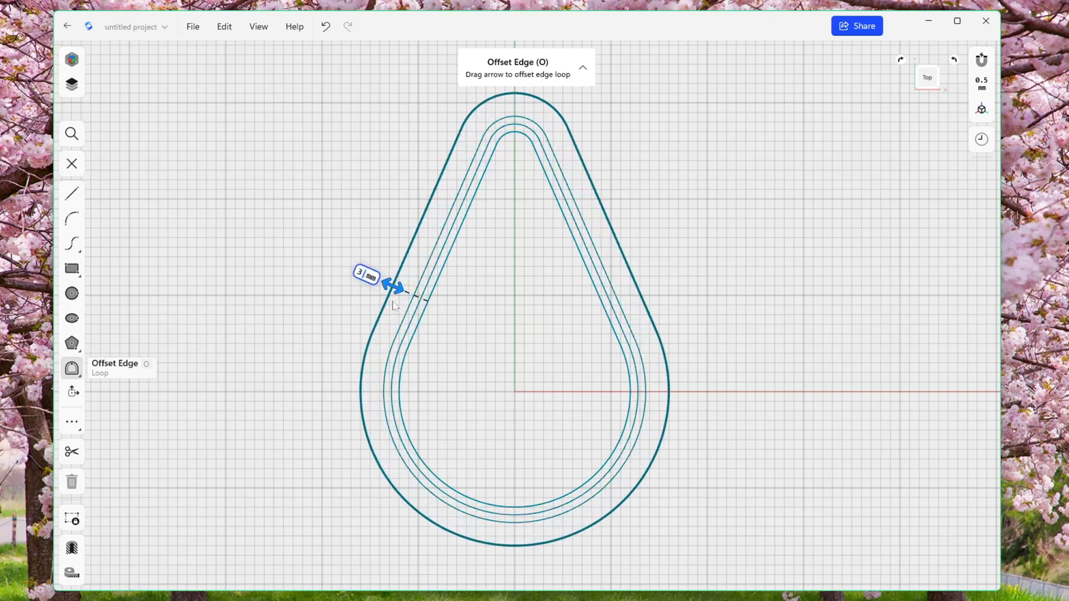
pyautogui.press('Return')
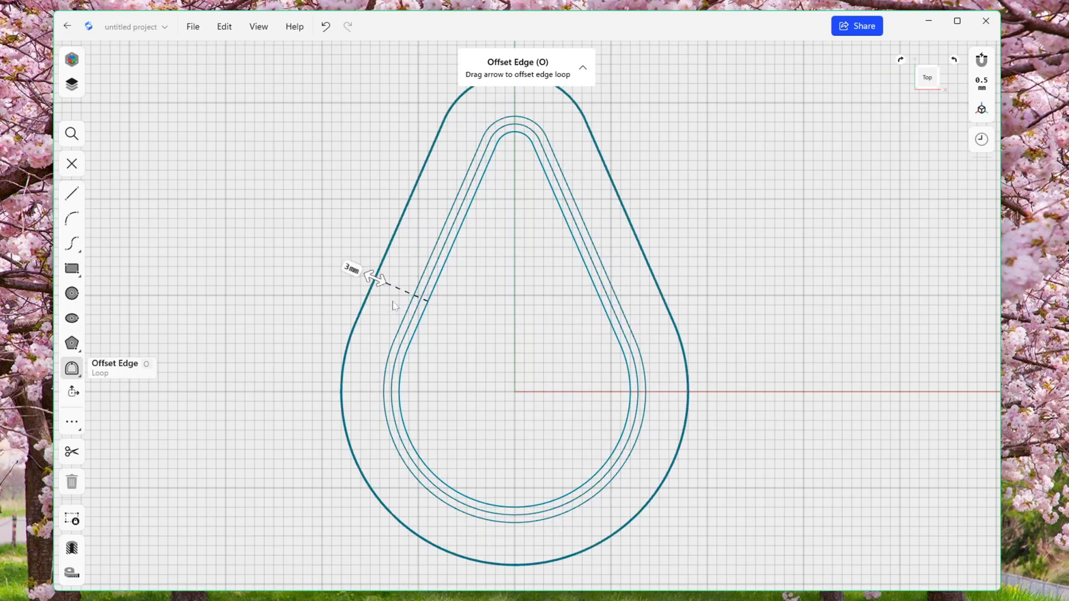
pyautogui.click(275, 304)
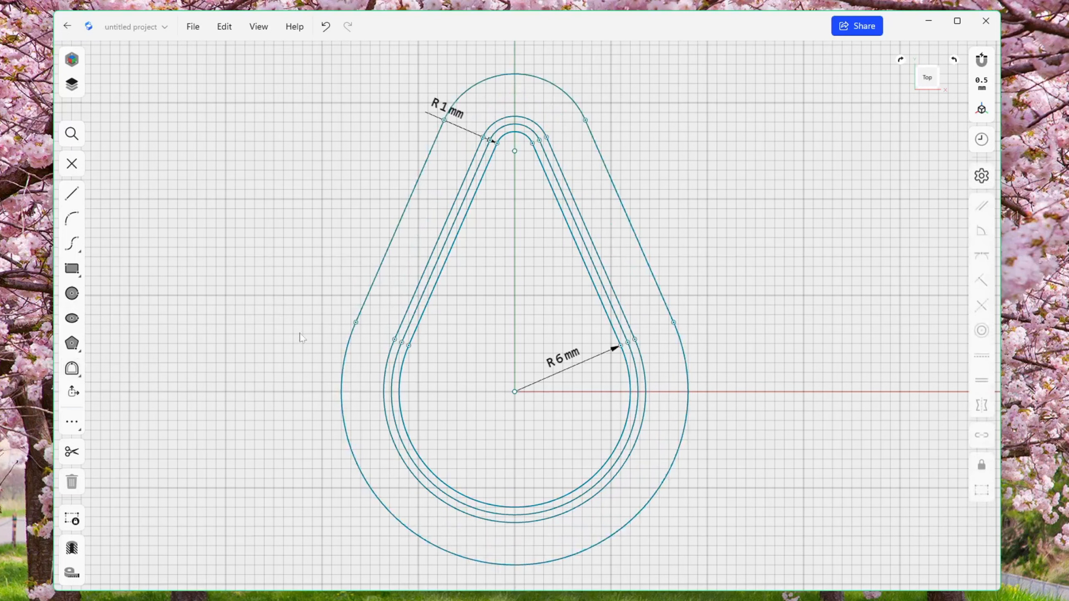
pyautogui.scroll(-2, 300, 336)
pyautogui.moveTo(300, 337); pyautogui.dragTo(297, 350, button='middle')
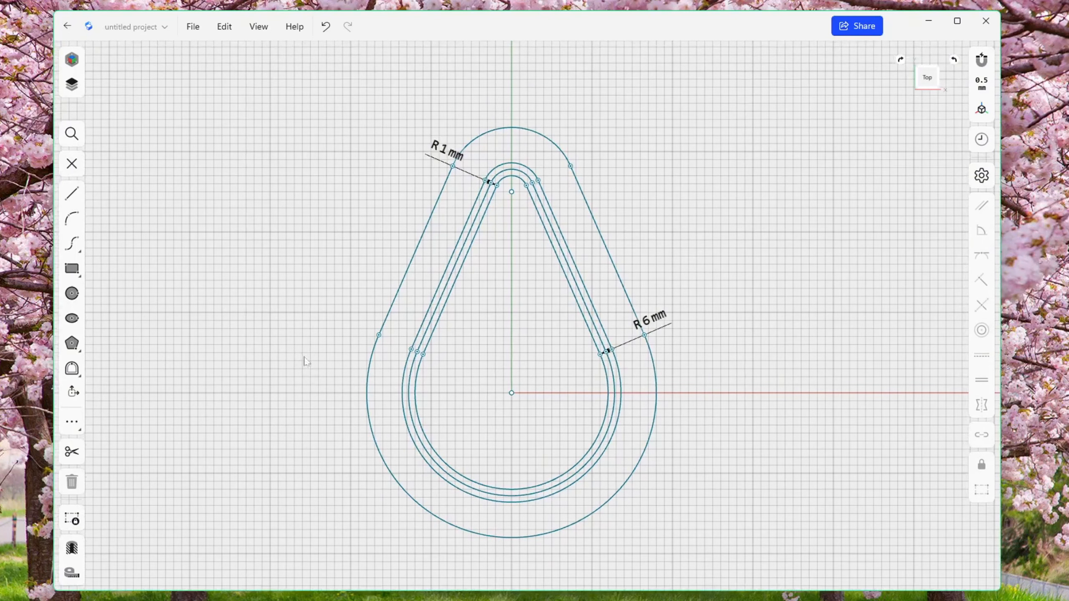
pyautogui.moveTo(298, 363); pyautogui.dragTo(278, 374, button='middle')
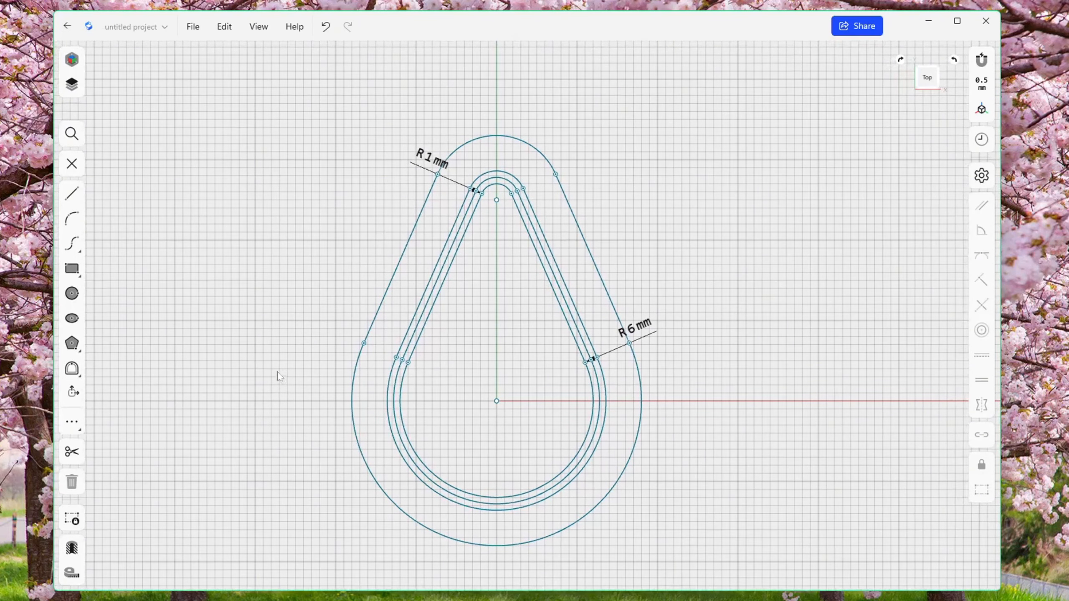
pyautogui.click(71, 165)
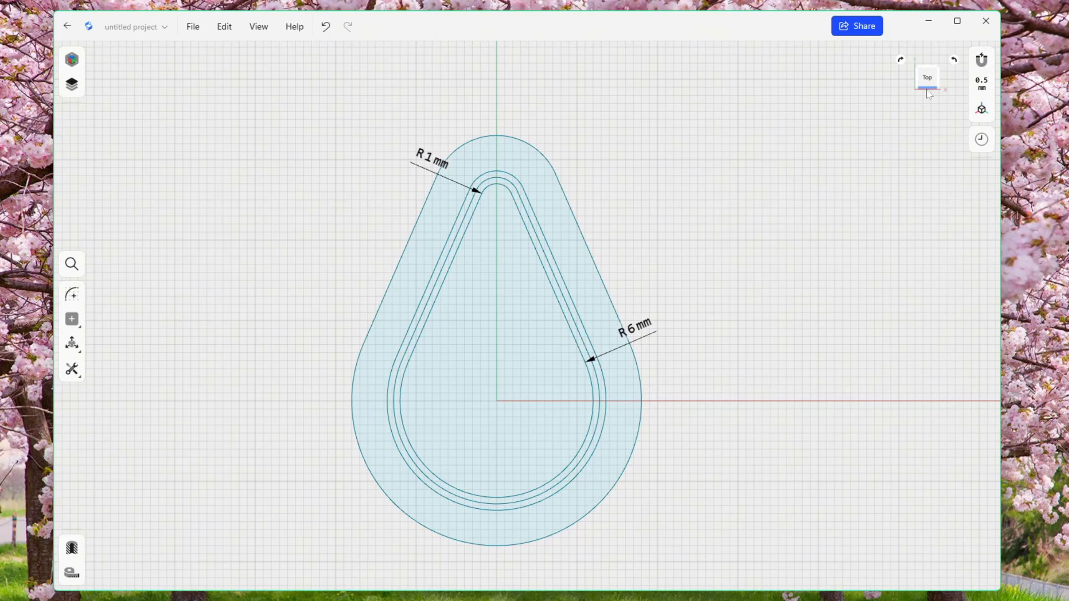
# Step: Extrude the innermost thin ring between the original outline and the 0.4 mm offset upward by 15 mm
pyautogui.moveTo(929, 94); pyautogui.dragTo(876, 91)
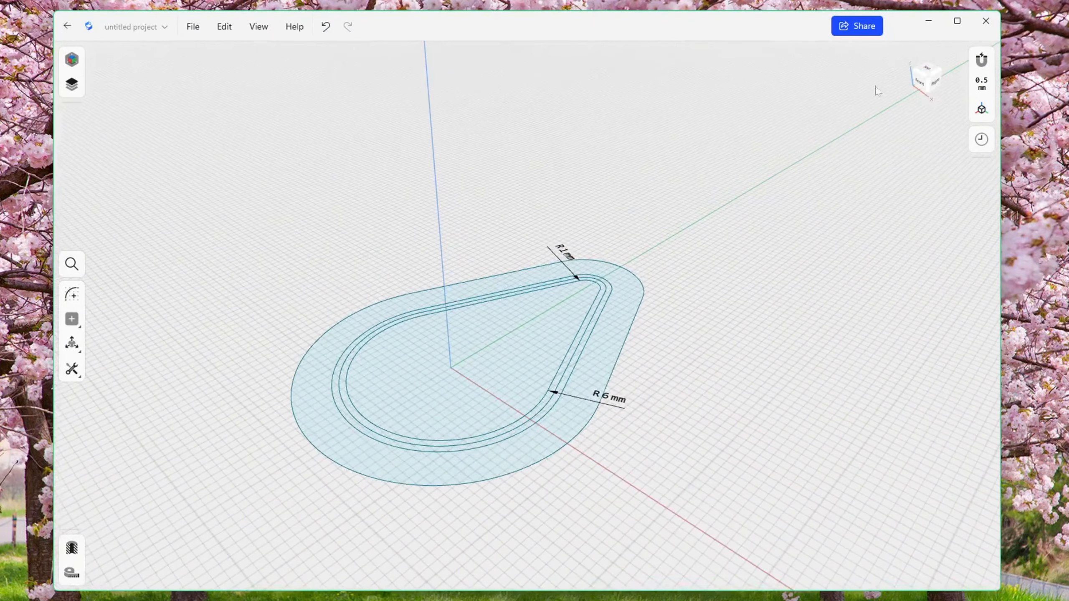
pyautogui.moveTo(663, 244); pyautogui.dragTo(712, 200, button='middle')
pyautogui.scroll(3, 626, 251)
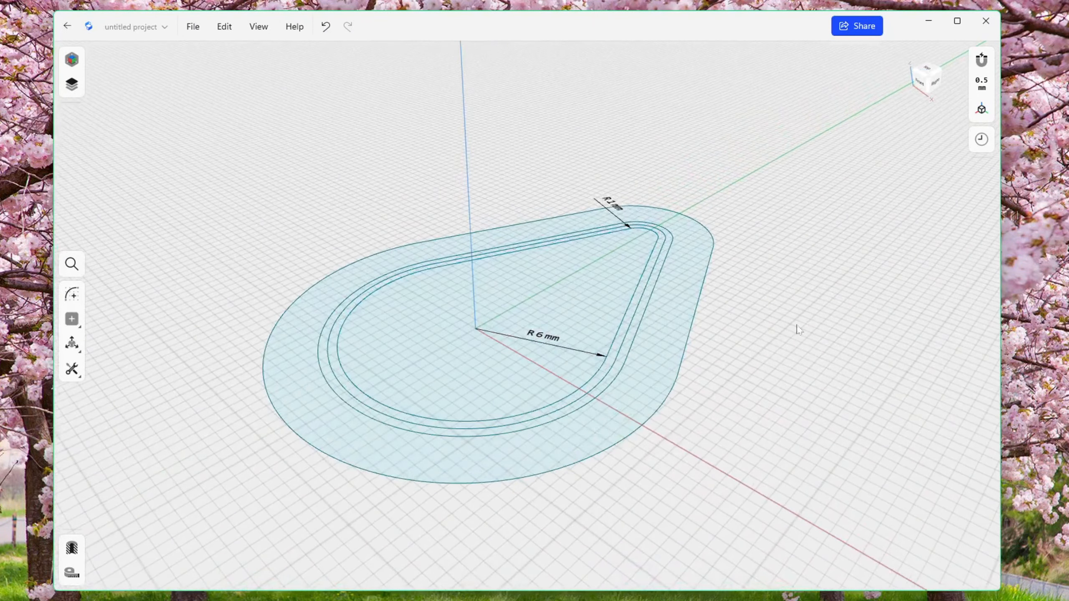
pyautogui.moveTo(772, 332); pyautogui.dragTo(823, 324, button='middle')
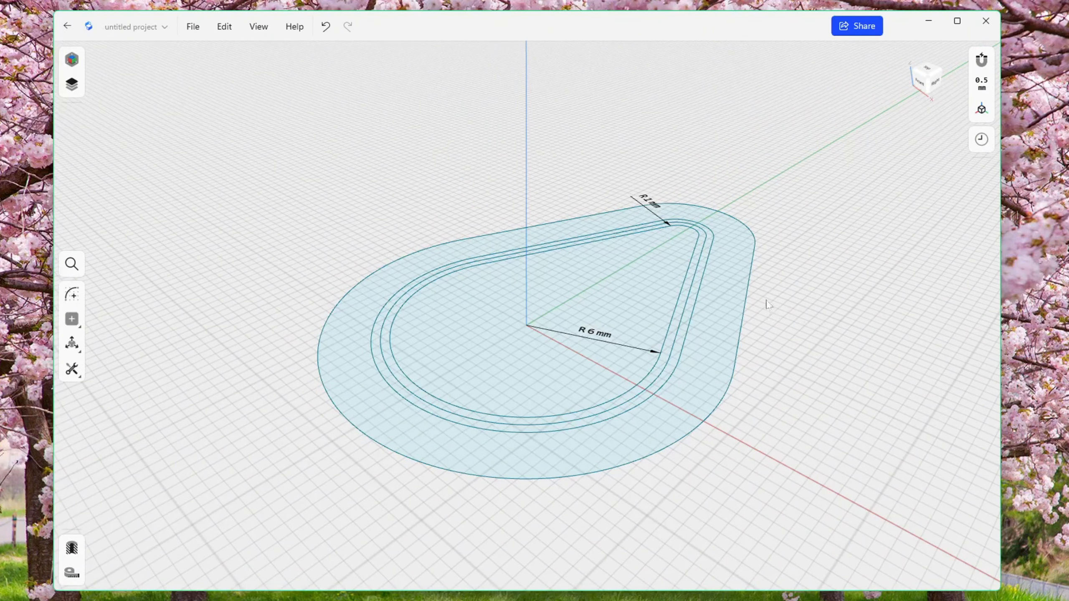
pyautogui.scroll(2, 711, 308)
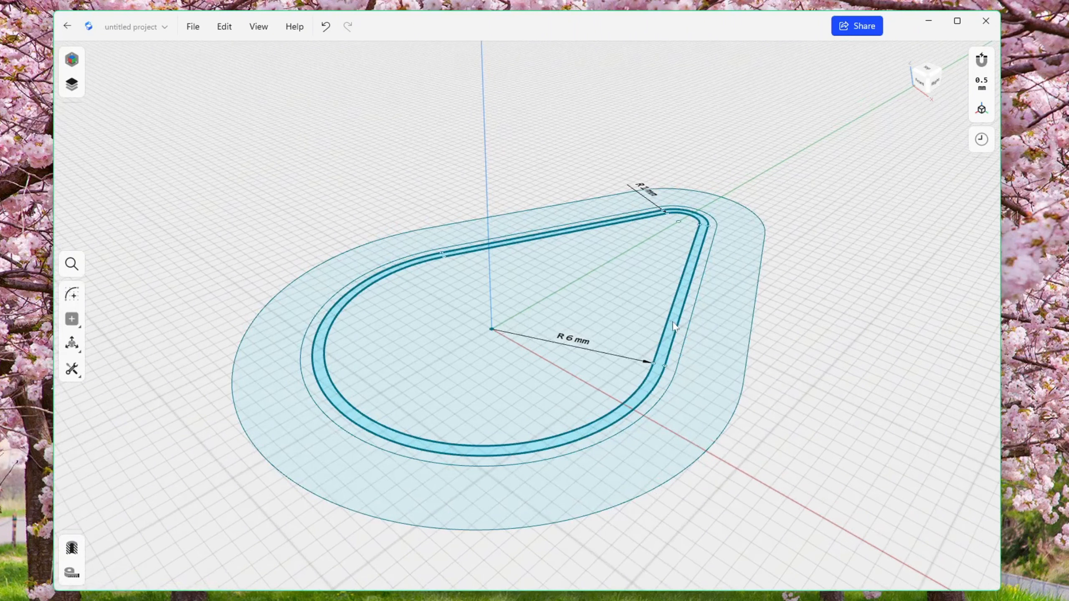
pyautogui.click(674, 327)
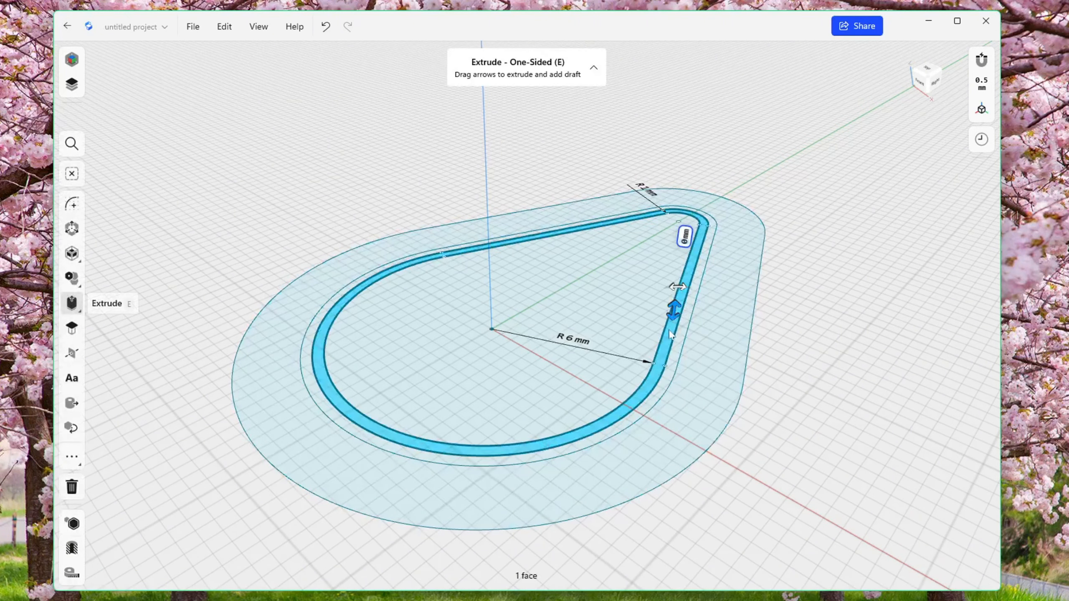
pyautogui.press('Escape')
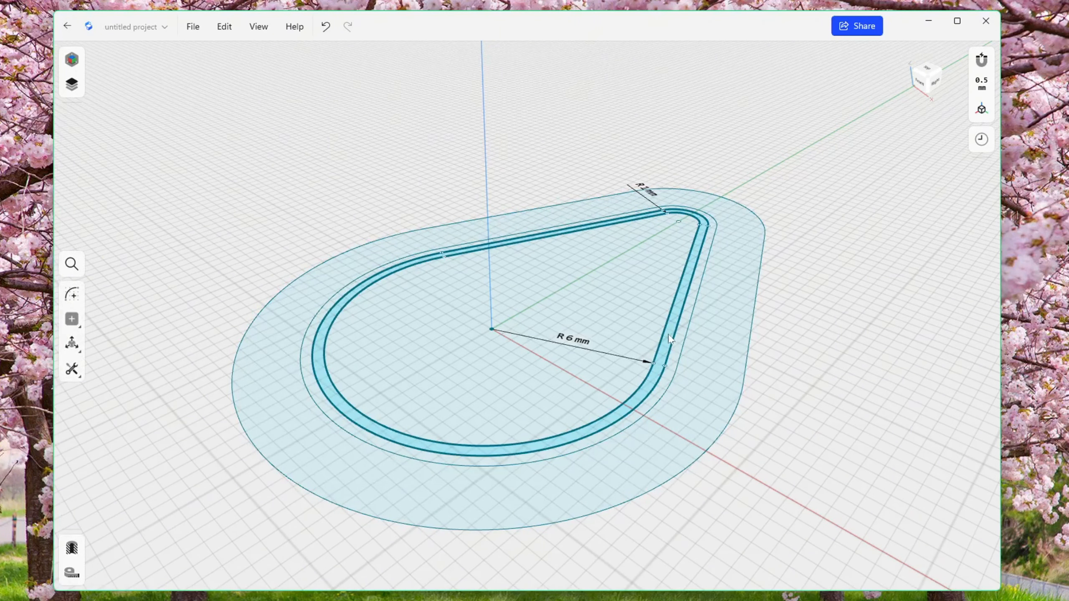
pyautogui.click(670, 339)
pyautogui.moveTo(670, 320); pyautogui.dragTo(677, 279)
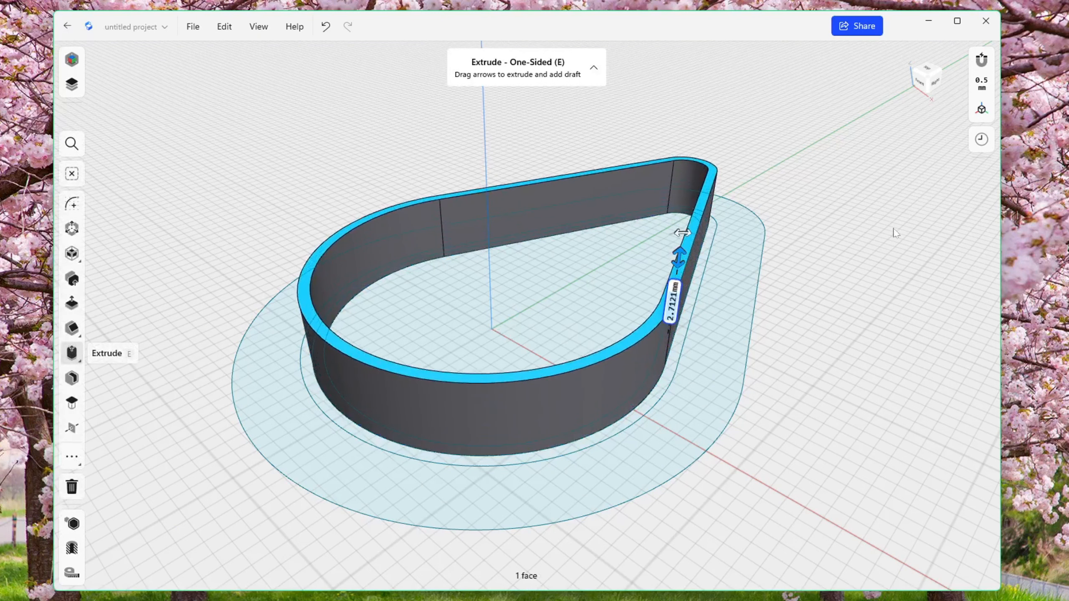
pyautogui.write('15')
pyautogui.press('Return')
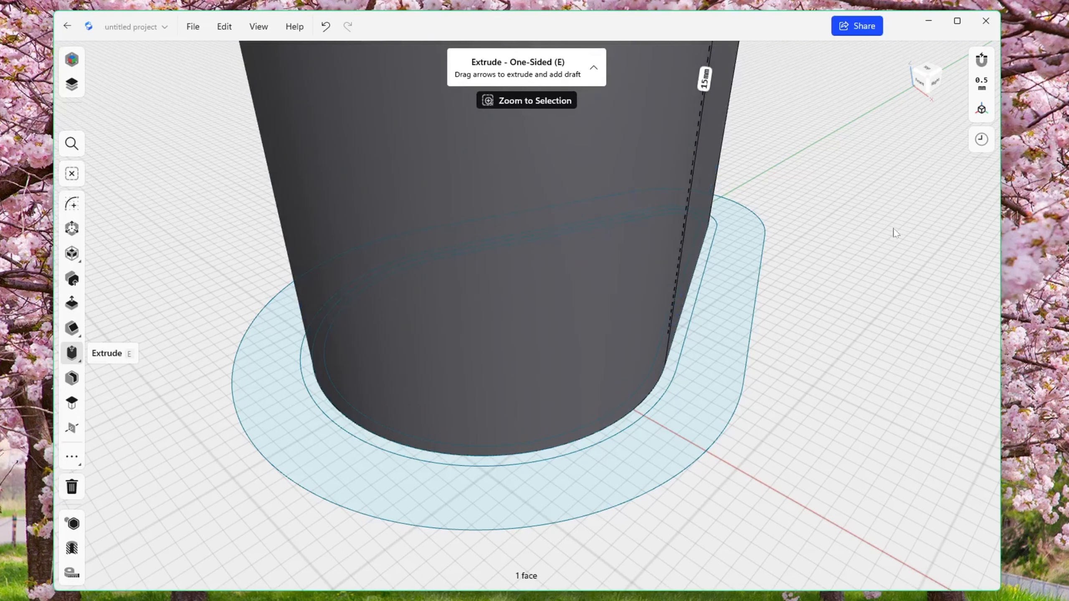
pyautogui.click(894, 228)
# Step: Extrude the thin ring between the 0.4 mm and 0.8 mm offsets upward by 10 mm
pyautogui.scroll(-2, 774, 373)
pyautogui.moveTo(800, 196); pyautogui.dragTo(792, 345, button='middle')
pyautogui.scroll(-2, 793, 327)
pyautogui.moveTo(778, 335); pyautogui.dragTo(661, 422, button='right')
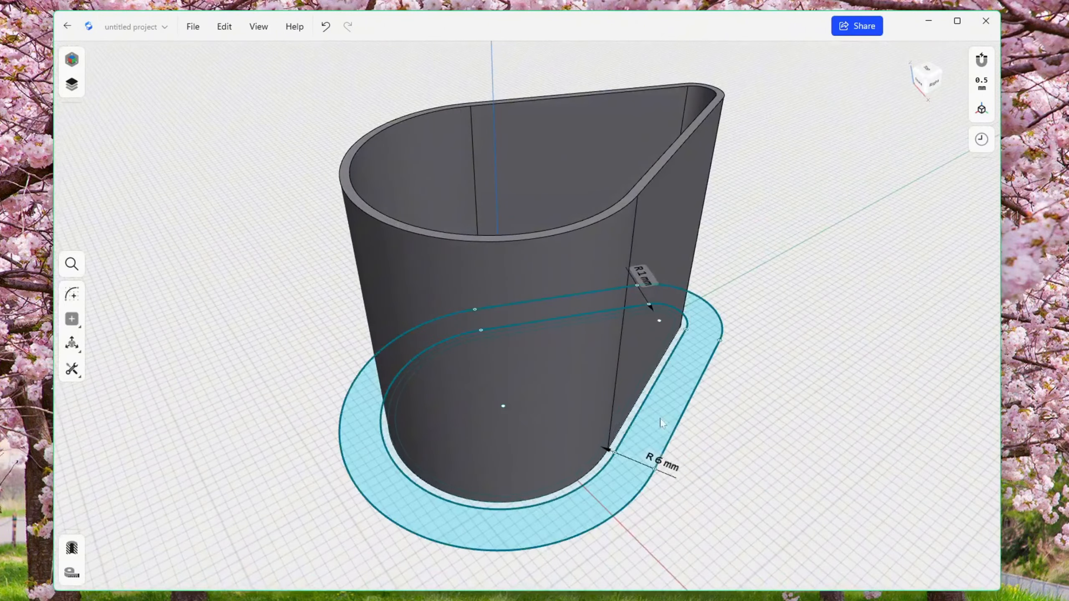
pyautogui.click(618, 442)
pyautogui.moveTo(619, 443); pyautogui.dragTo(631, 388)
pyautogui.write('10')
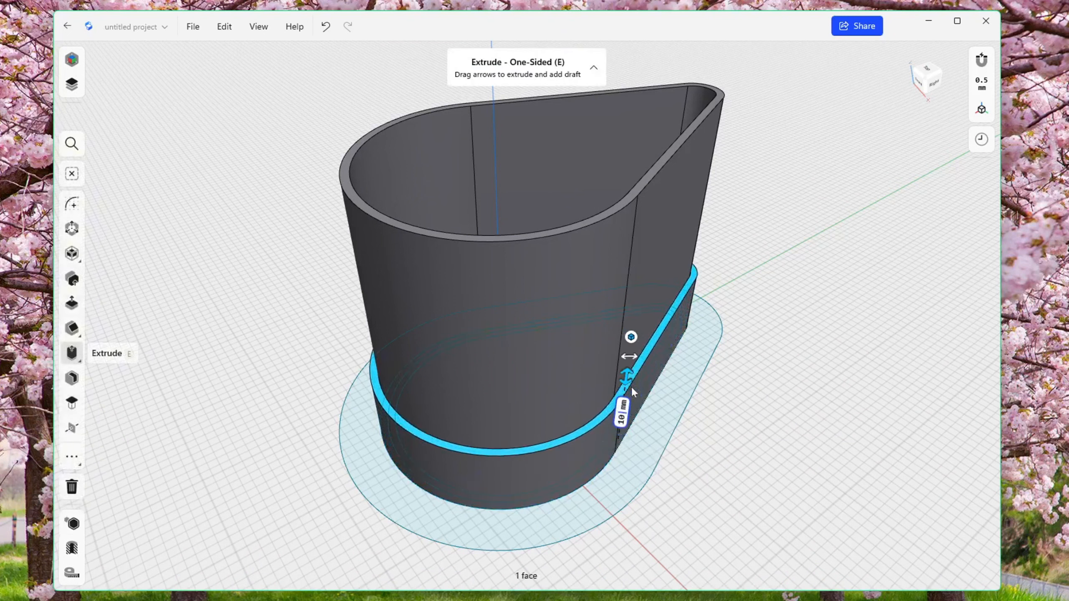
pyautogui.press('Return')
pyautogui.click(835, 377)
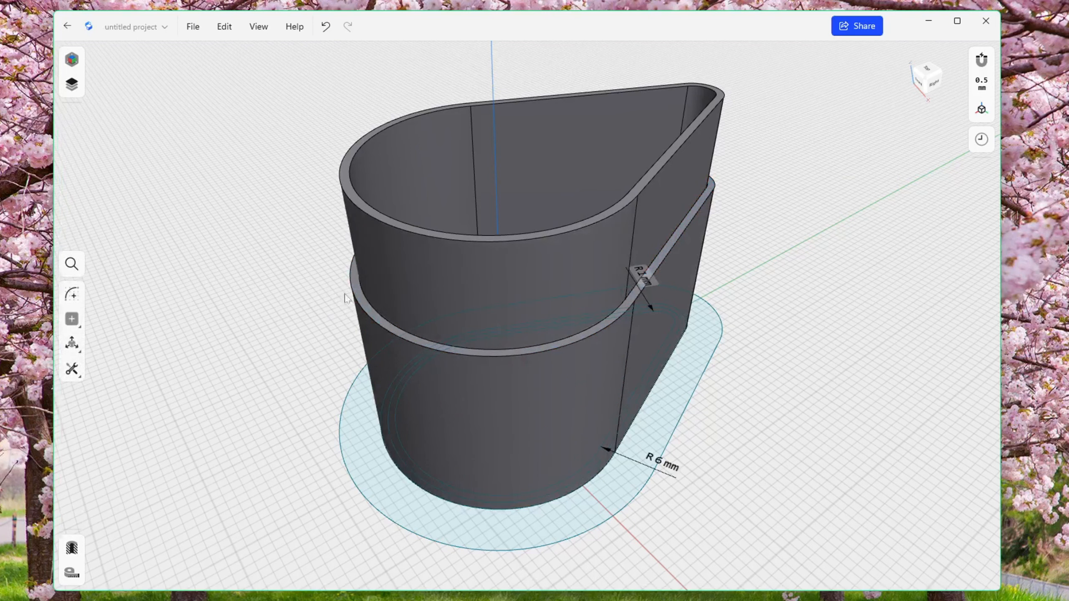
# Step: Extrude the wide outer rim region around the base of the teardrop walls upward by 3 mm
pyautogui.moveTo(267, 236); pyautogui.dragTo(264, 271, button='right')
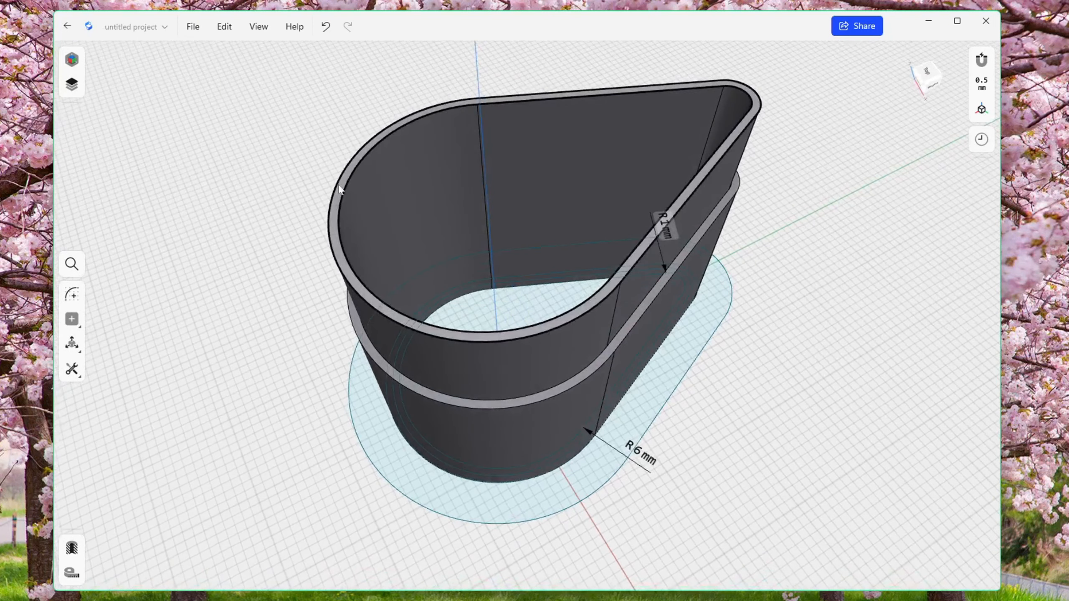
pyautogui.moveTo(263, 339); pyautogui.dragTo(282, 310, button='right')
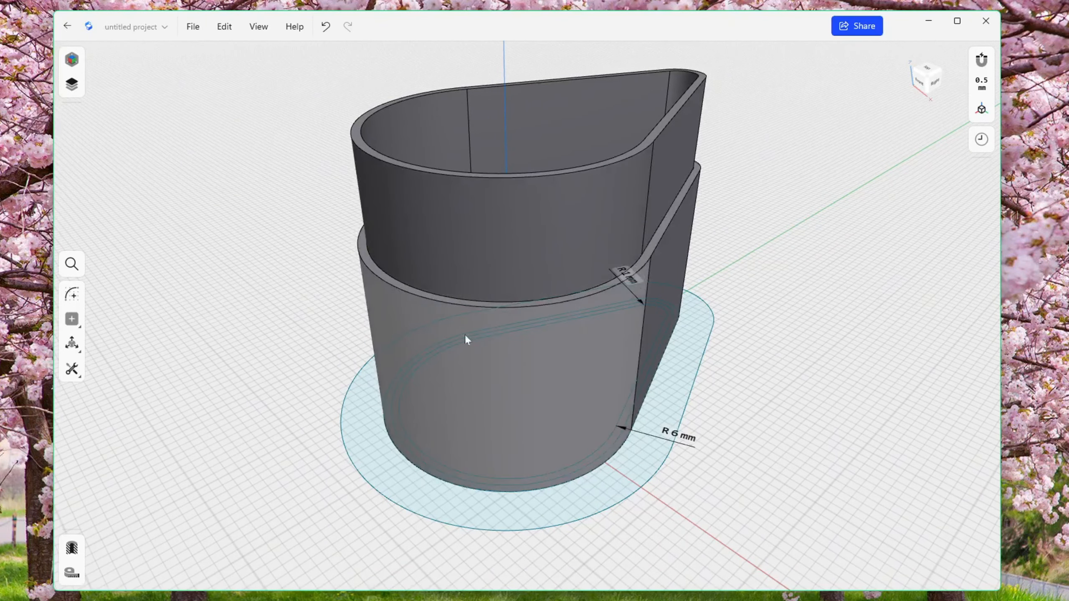
pyautogui.click(685, 361)
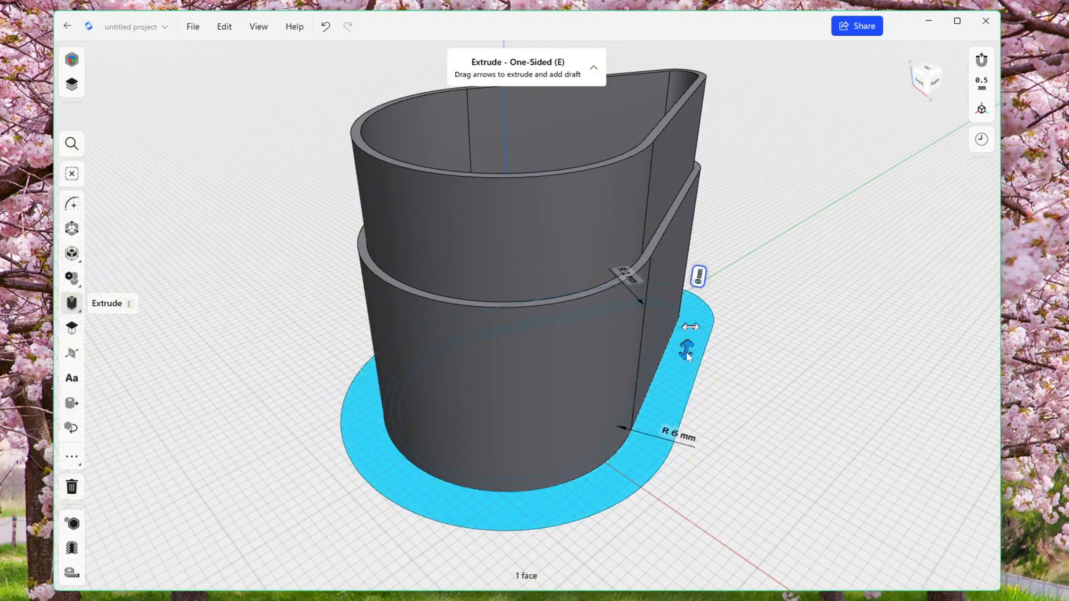
pyautogui.moveTo(687, 351); pyautogui.dragTo(688, 341)
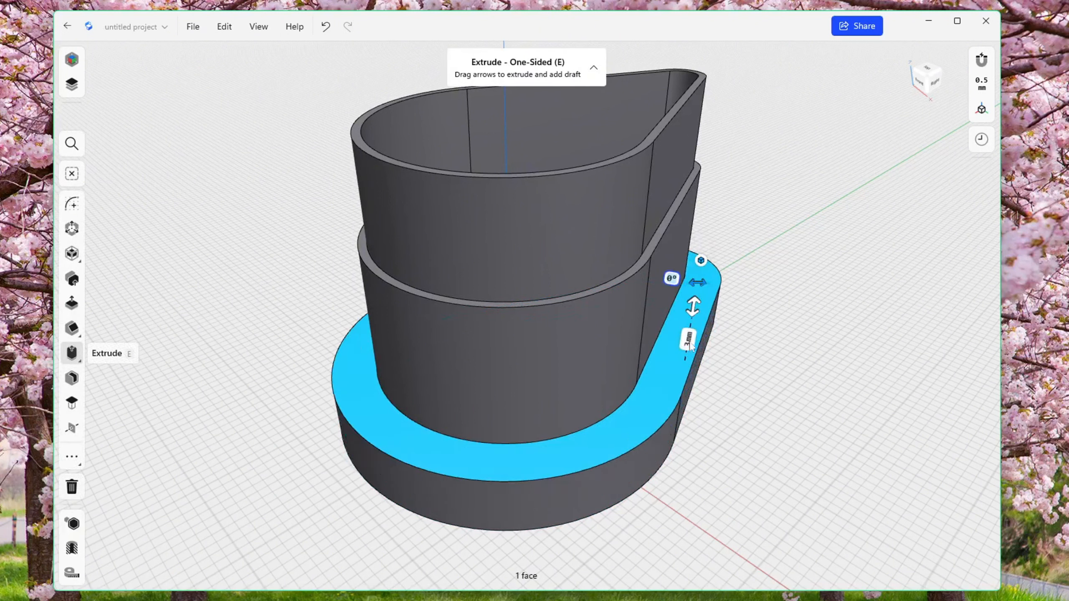
pyautogui.moveTo(774, 333); pyautogui.dragTo(716, 350, button='middle')
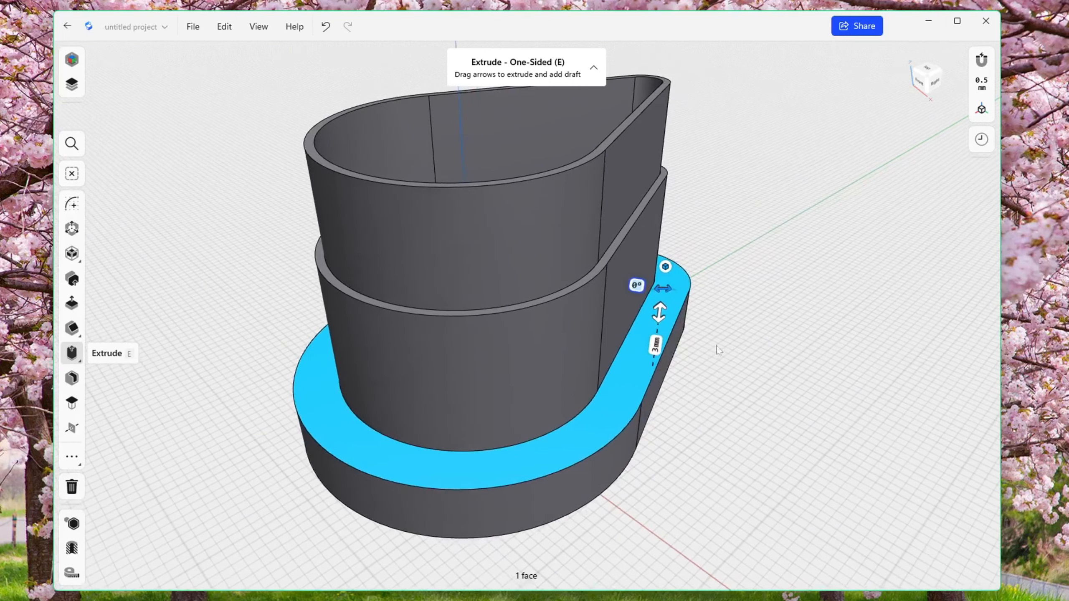
pyautogui.moveTo(779, 410); pyautogui.dragTo(741, 400, button='right')
pyautogui.moveTo(741, 399); pyautogui.dragTo(707, 405, button='middle')
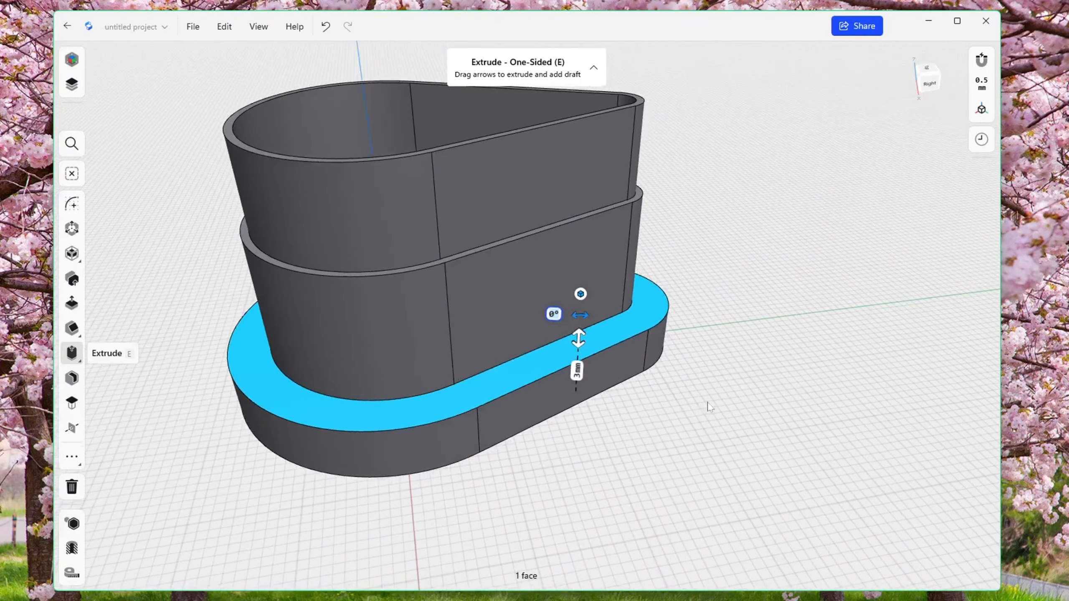
pyautogui.click(707, 405)
# Step: Examine the stepped cutter from above, from the side and from underneath
pyautogui.scroll(-3, 707, 405)
pyautogui.moveTo(707, 405); pyautogui.dragTo(599, 202, button='right')
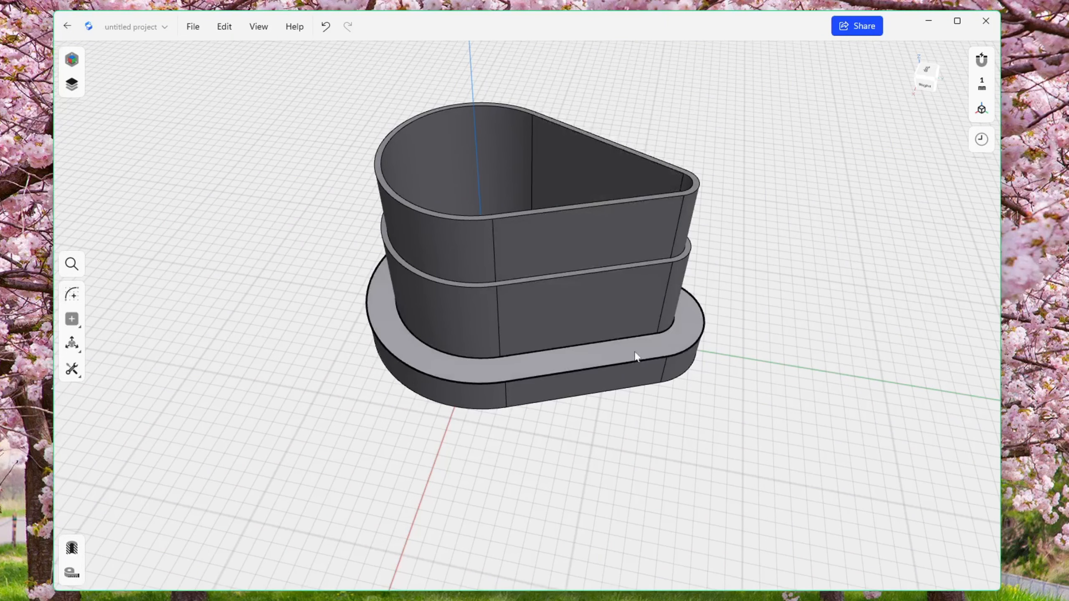
pyautogui.moveTo(635, 430); pyautogui.dragTo(670, 406, button='middle')
pyautogui.moveTo(510, 457); pyautogui.dragTo(377, 466, button='right')
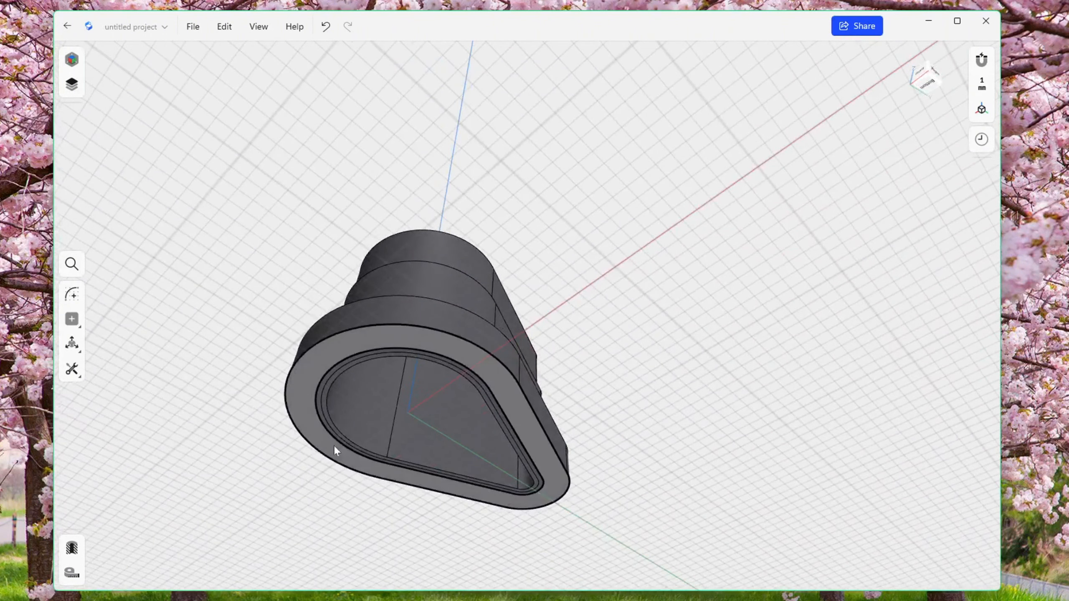
pyautogui.moveTo(333, 446); pyautogui.dragTo(369, 424, button='middle')
pyautogui.scroll(1, 342, 407)
pyautogui.moveTo(343, 408); pyautogui.dragTo(712, 441, button='right')
pyautogui.scroll(-3, 711, 436)
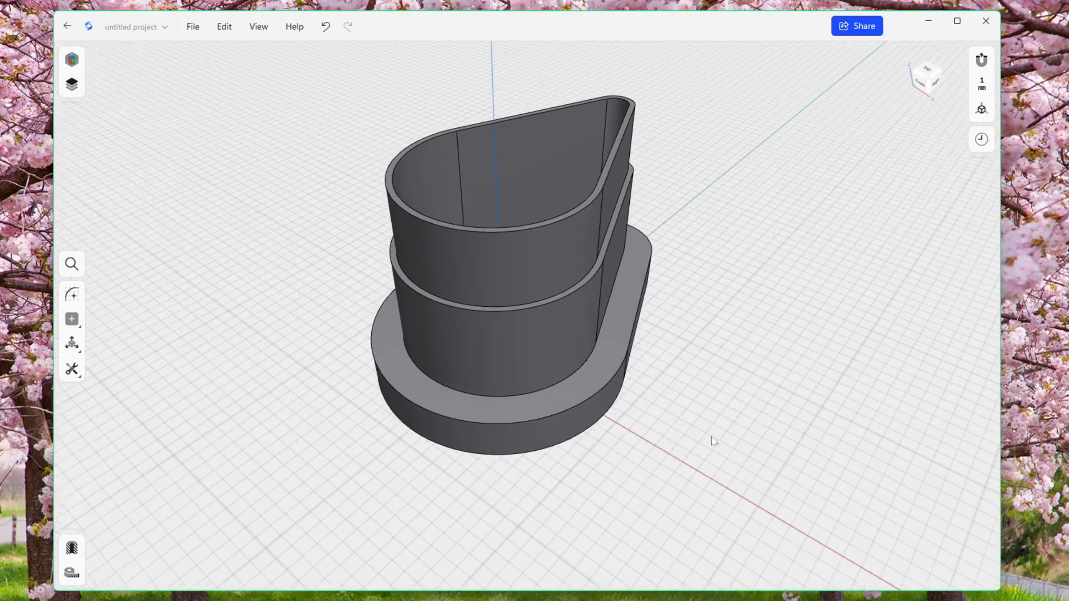
pyautogui.moveTo(637, 433); pyautogui.dragTo(684, 450, button='right')
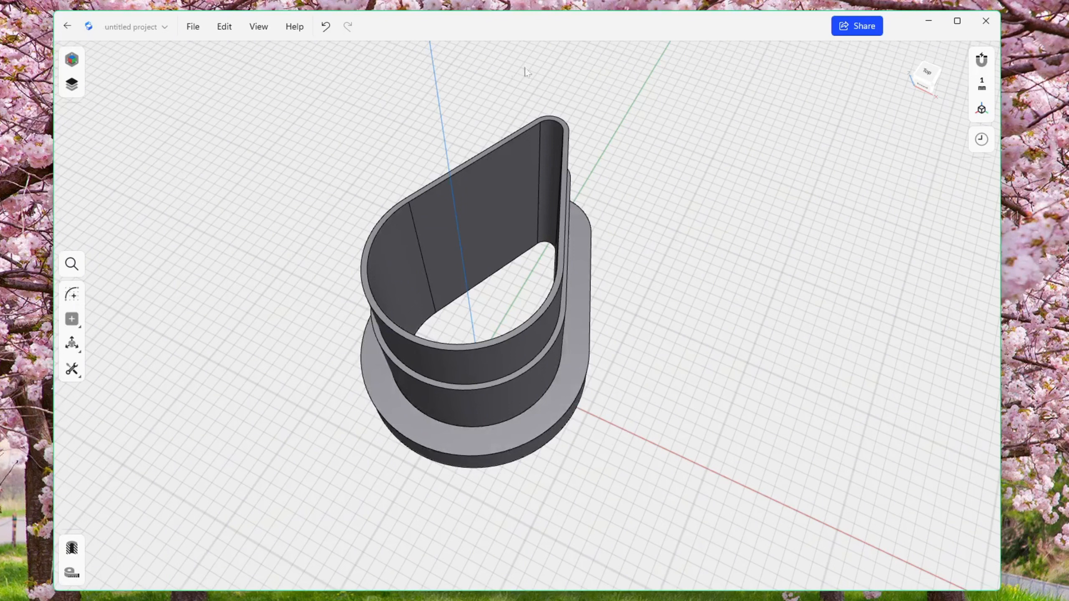
# Step: Unite the inner wall, outer wall and base rim bodies into one body without keeping the originals
pyautogui.click(72, 85)
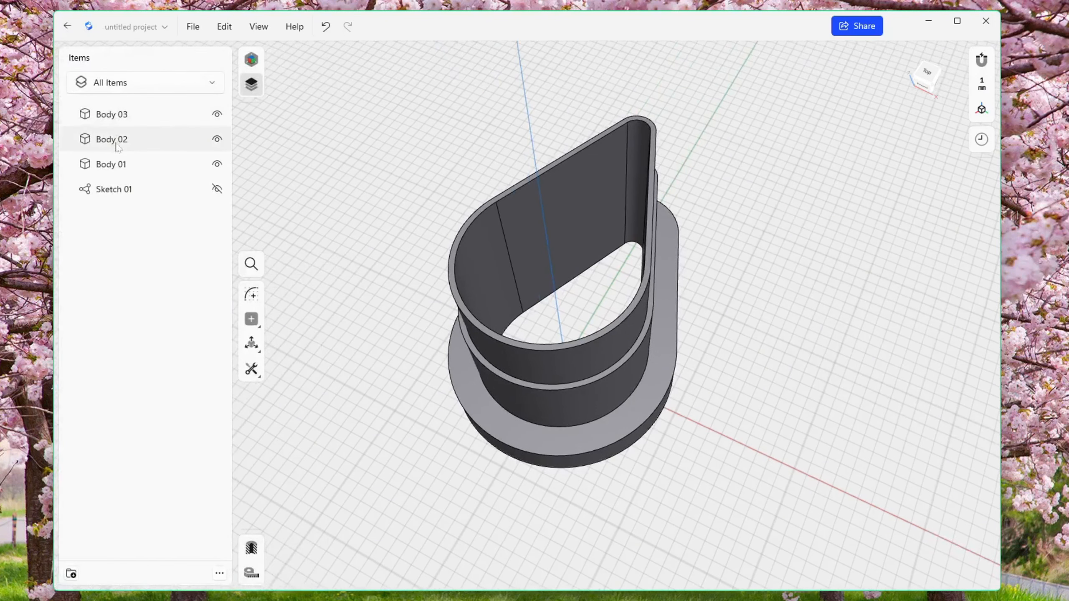
pyautogui.click(113, 138)
pyautogui.press('m')
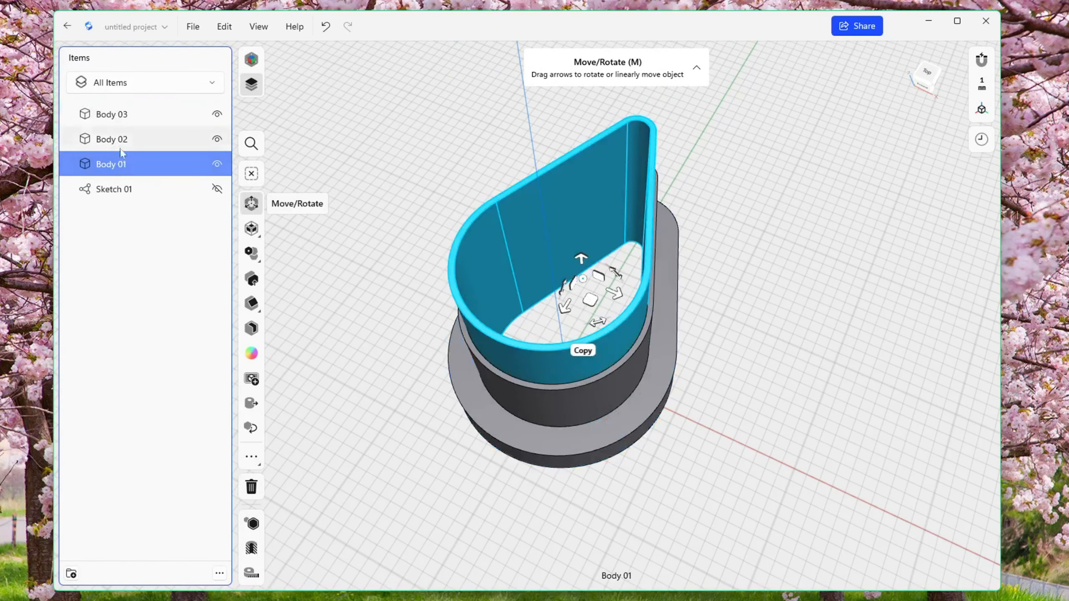
pyautogui.click(126, 117)
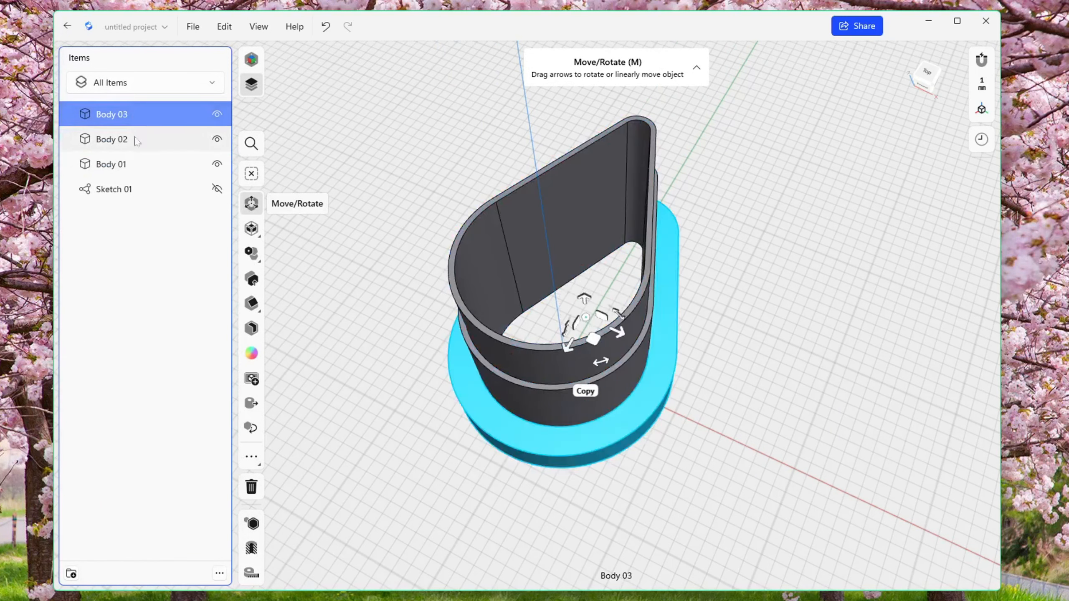
pyautogui.keyDown('shift'); pyautogui.click(134, 140); pyautogui.keyUp('shift')
pyautogui.keyDown('shift'); pyautogui.click(154, 166); pyautogui.keyUp('shift')
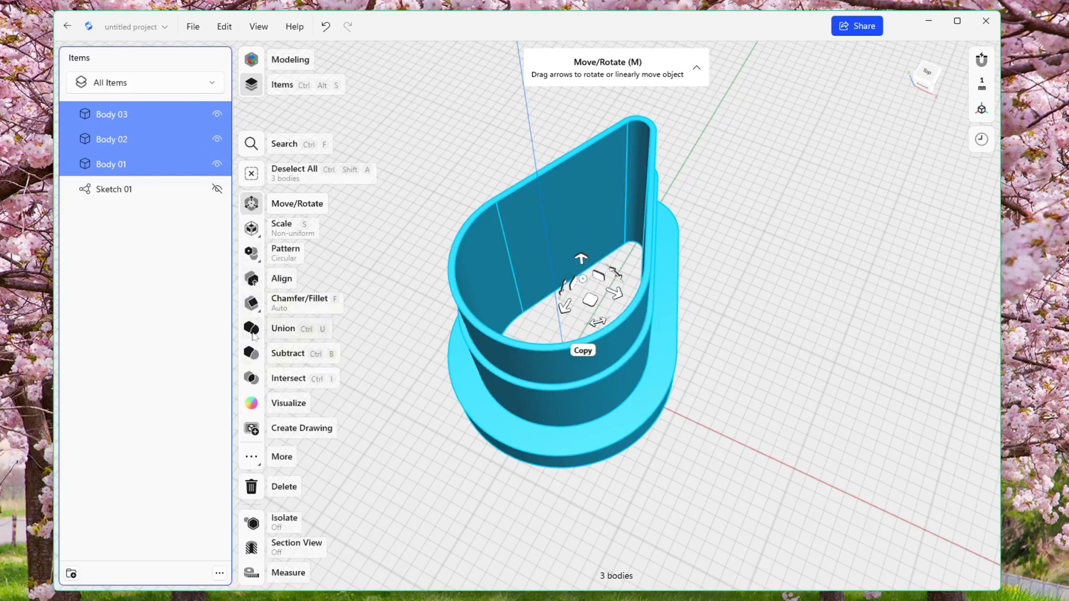
pyautogui.click(252, 331)
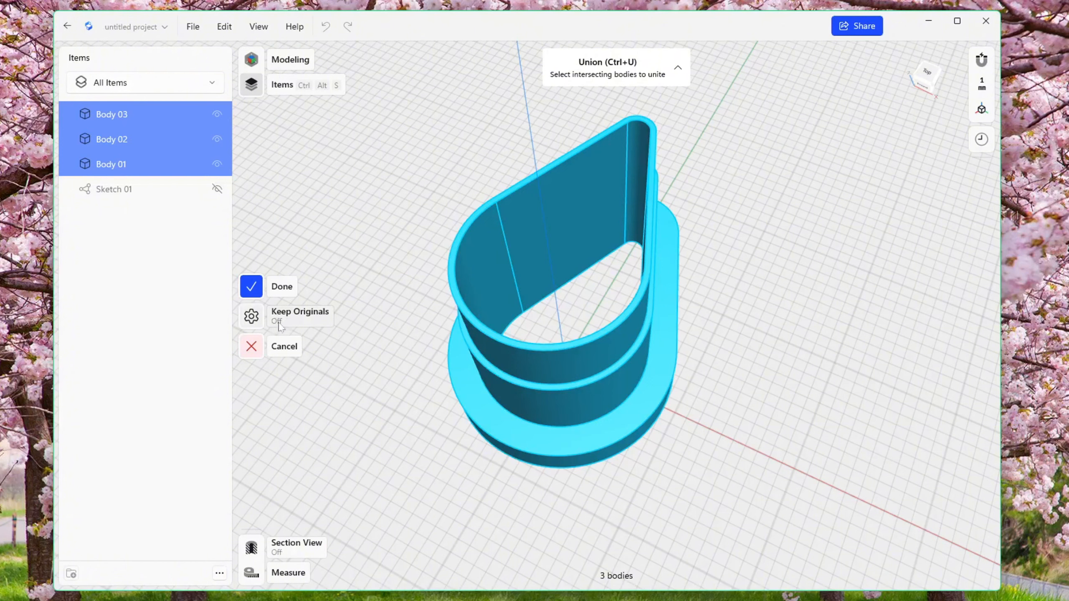
pyautogui.click(252, 287)
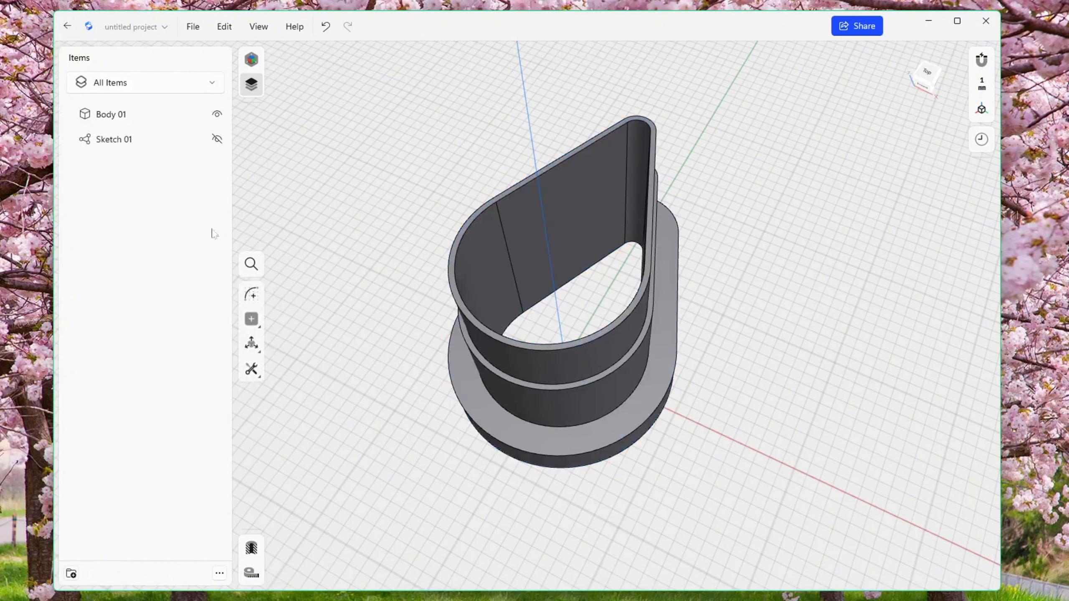
pyautogui.click(111, 114)
pyautogui.click(396, 476)
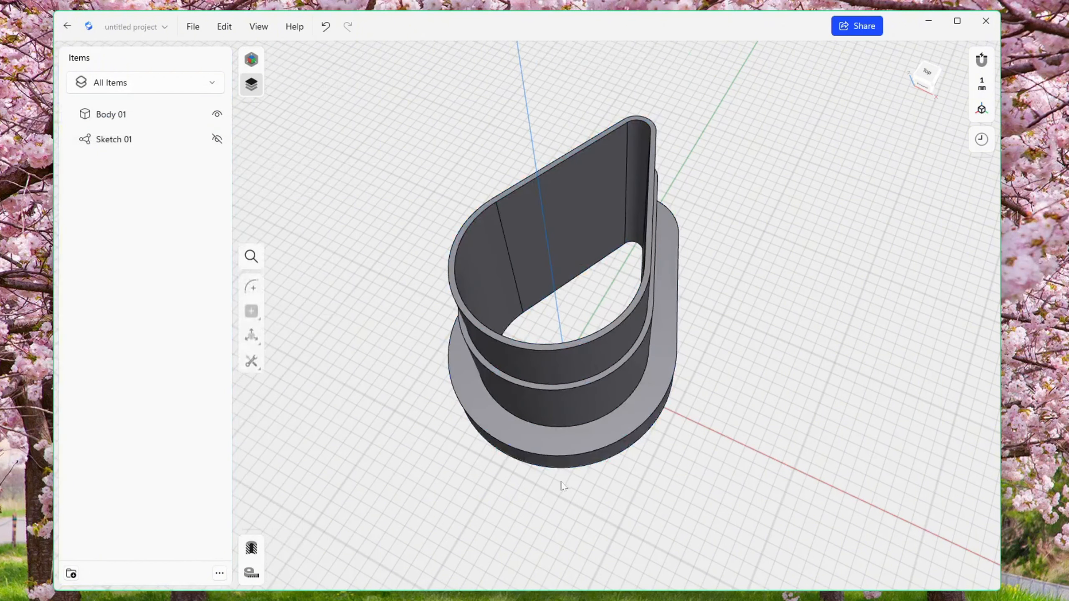
# Step: Start exporting the project with the finished teardrop cutter
pyautogui.moveTo(563, 488); pyautogui.dragTo(560, 444, button='middle')
pyautogui.moveTo(588, 498); pyautogui.dragTo(553, 453, button='right')
pyautogui.moveTo(738, 345); pyautogui.dragTo(824, 269, button='right')
pyautogui.moveTo(806, 161); pyautogui.dragTo(723, 199, button='right')
pyautogui.moveTo(723, 198); pyautogui.dragTo(696, 202, button='middle')
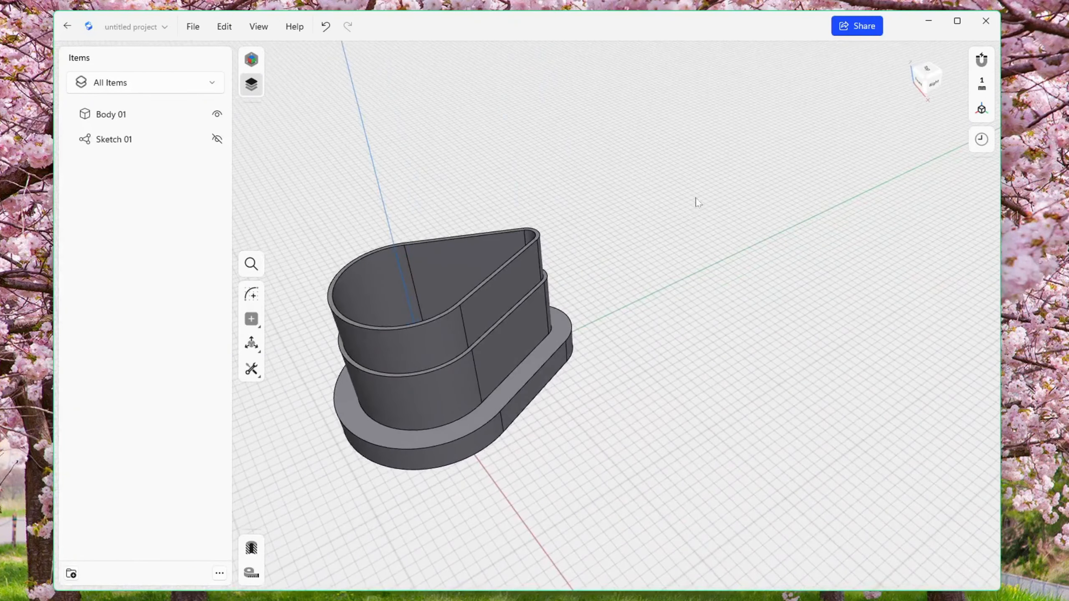
pyautogui.moveTo(623, 209); pyautogui.dragTo(739, 190, button='middle')
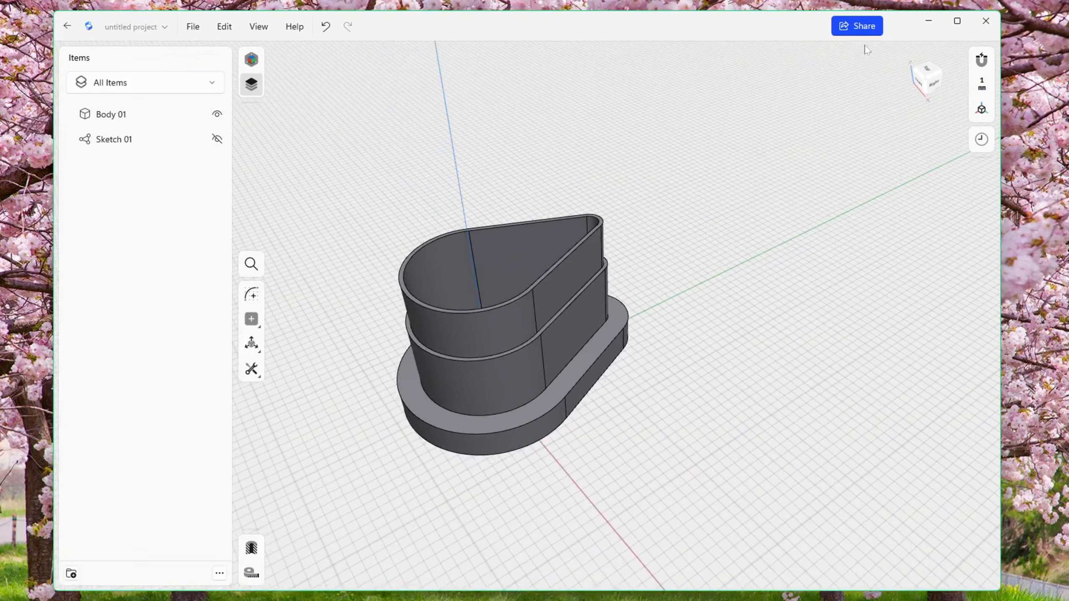
pyautogui.click(859, 26)
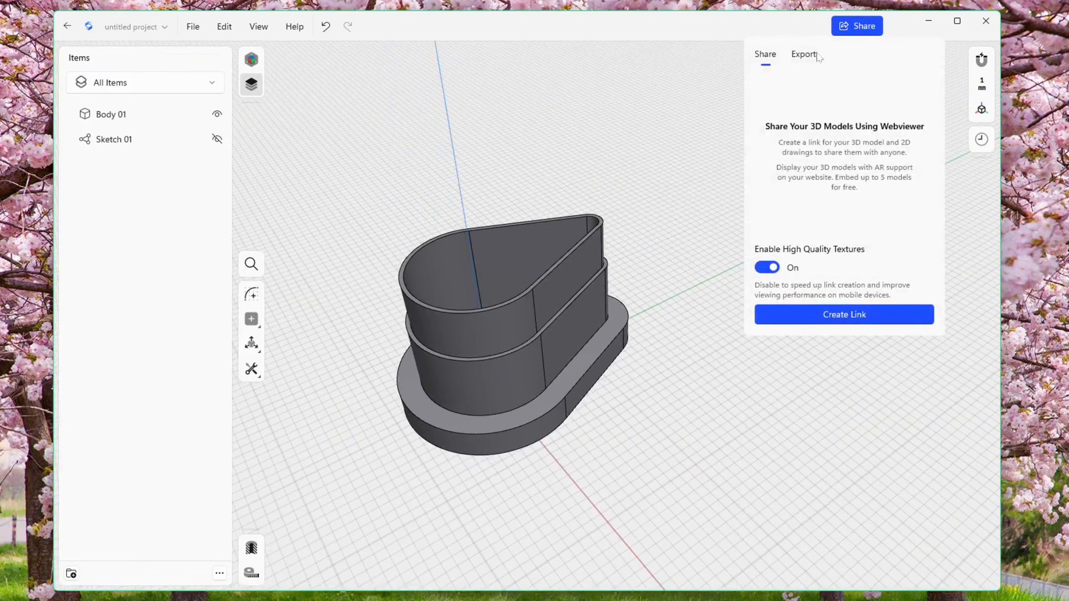
pyautogui.click(810, 59)
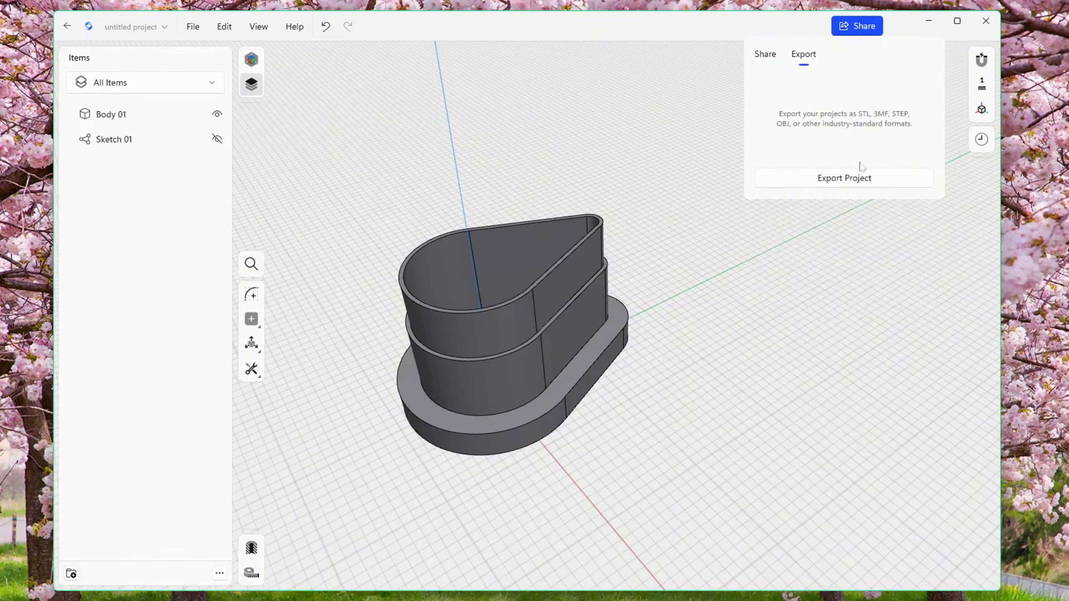
pyautogui.click(865, 181)
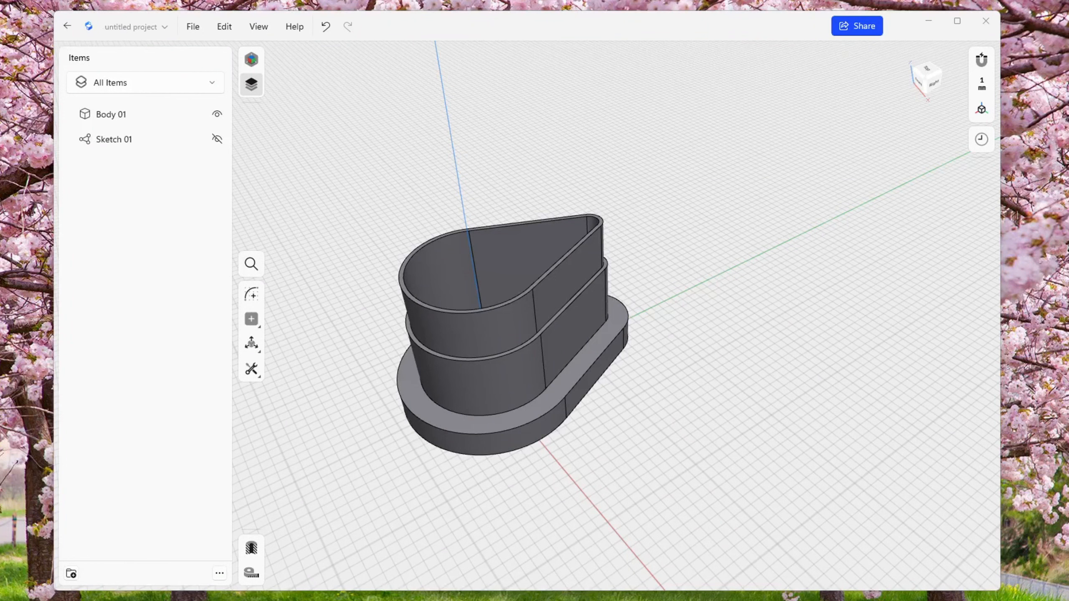
# Step: Close the items list and start a new sketch on the ground plane, seen from above with the teardrop's tip pointing up
pyautogui.moveTo(712, 521); pyautogui.dragTo(714, 480, button='middle')
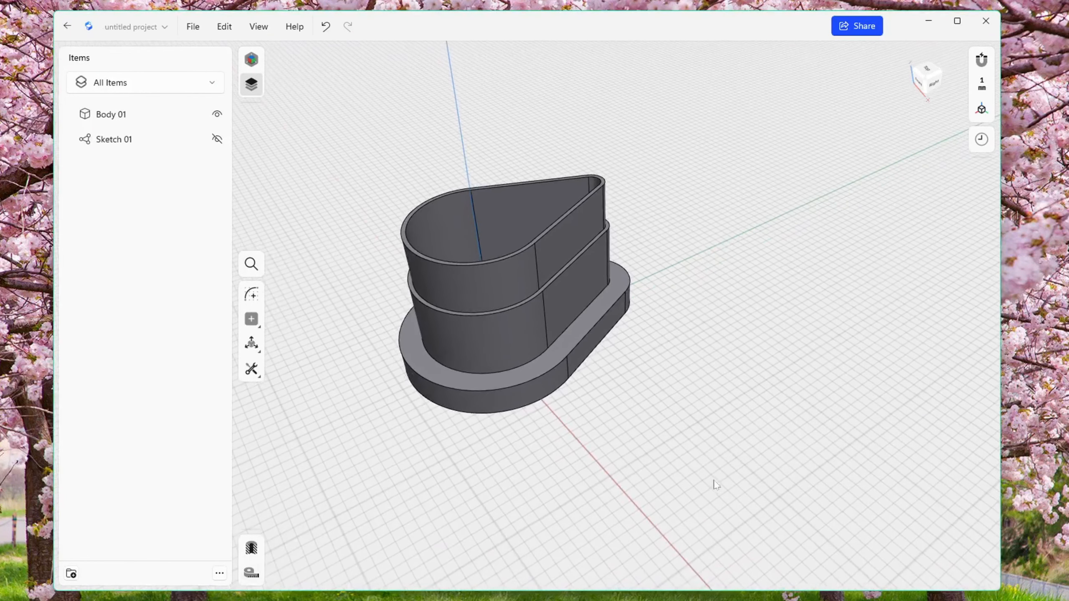
pyautogui.click(251, 85)
pyautogui.scroll(-5, 706, 436)
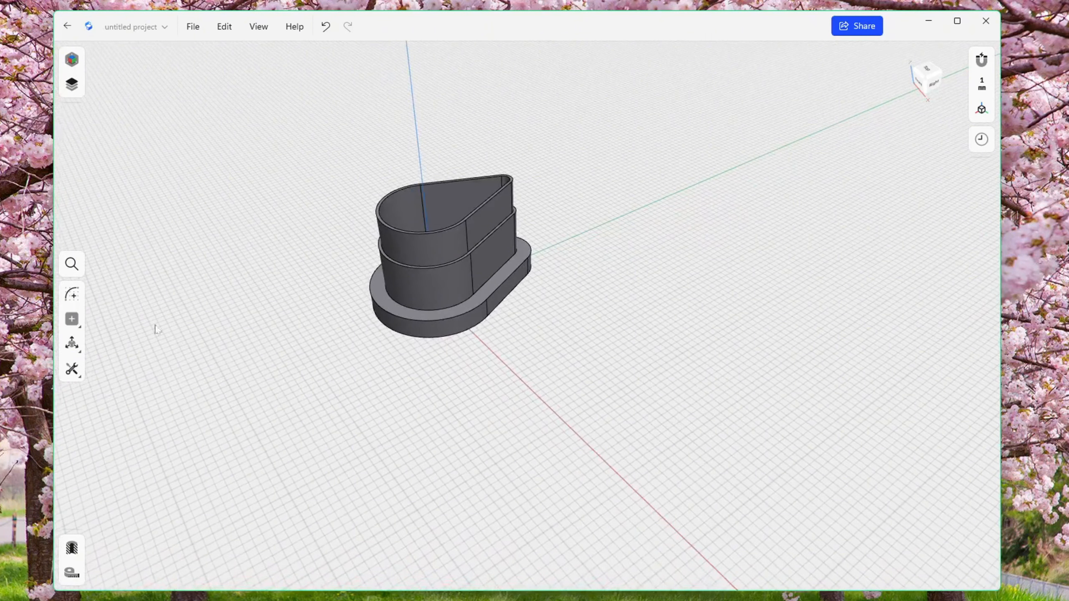
pyautogui.click(103, 296)
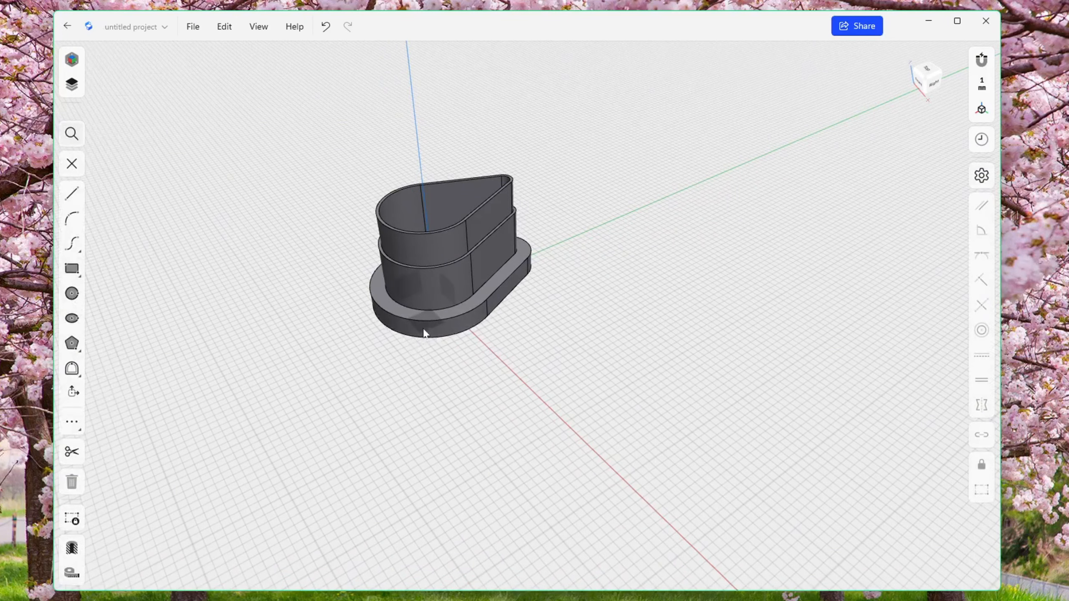
pyautogui.press('l')
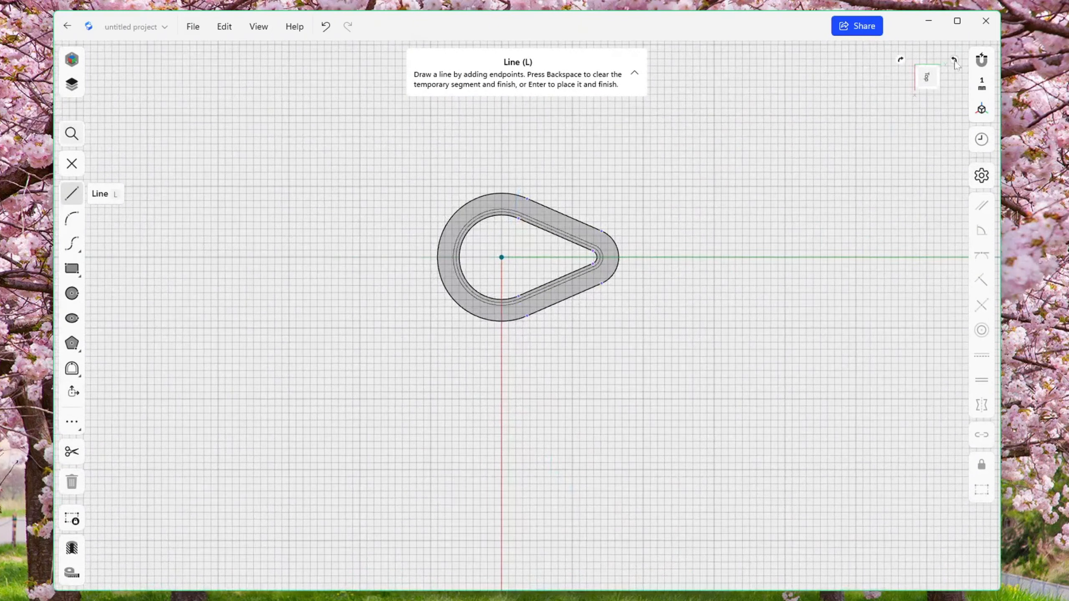
pyautogui.click(954, 60)
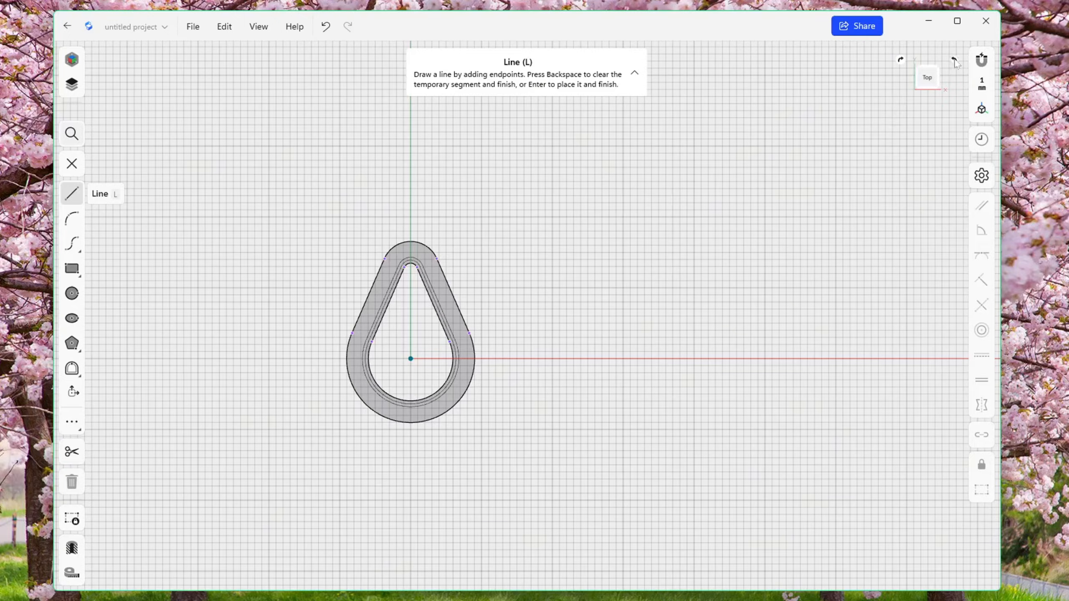
pyautogui.click(900, 61)
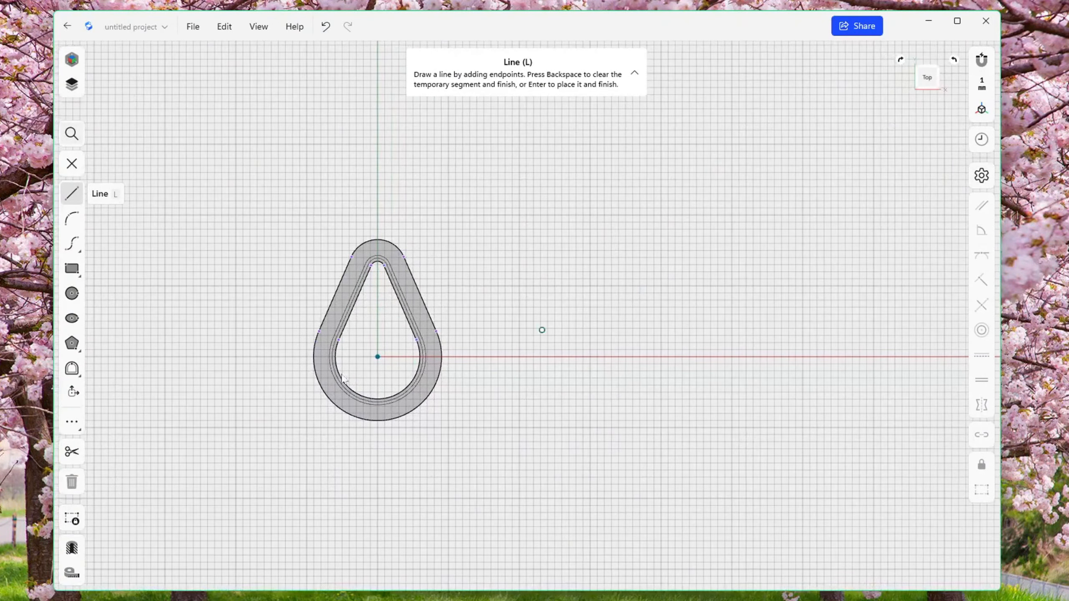
# Step: Sketch a circle 12 mm in diameter centred on the red axis, beside the teardrop cutter
pyautogui.click(70, 294)
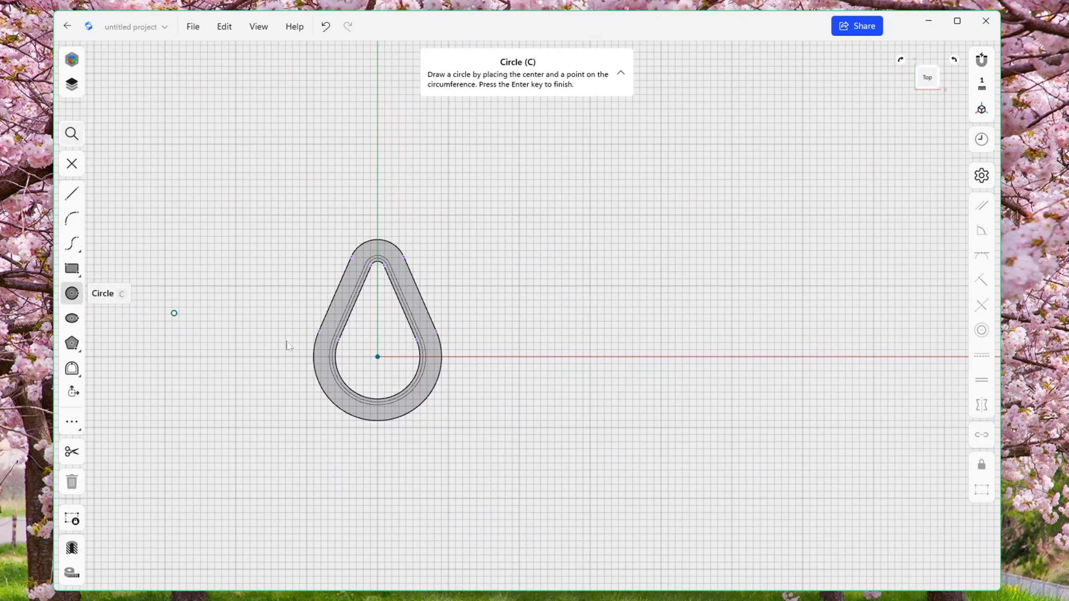
pyautogui.moveTo(685, 398); pyautogui.dragTo(591, 397, button='middle')
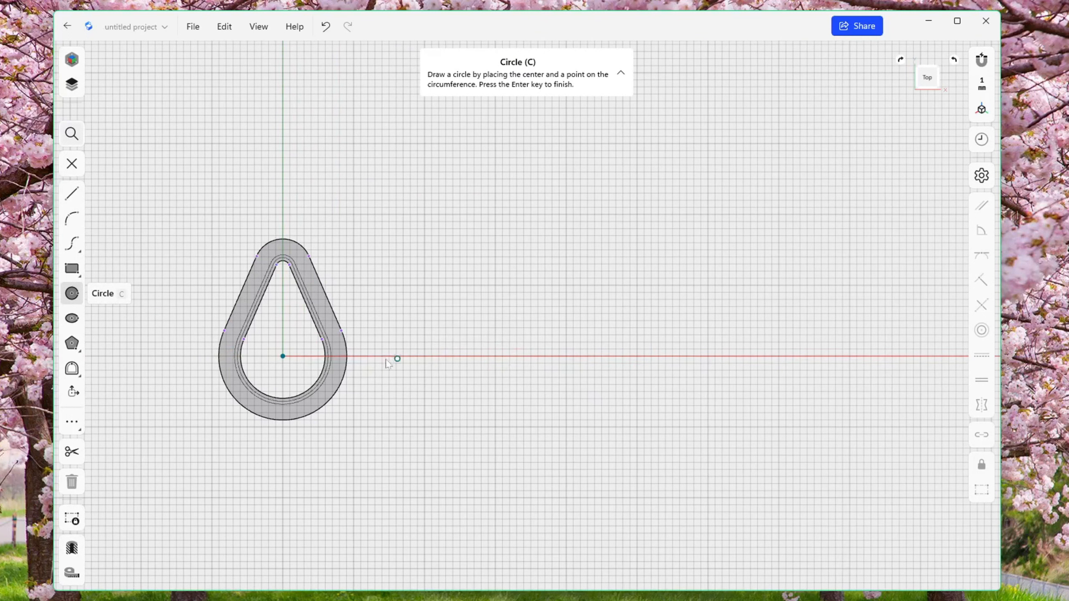
pyautogui.click(538, 356)
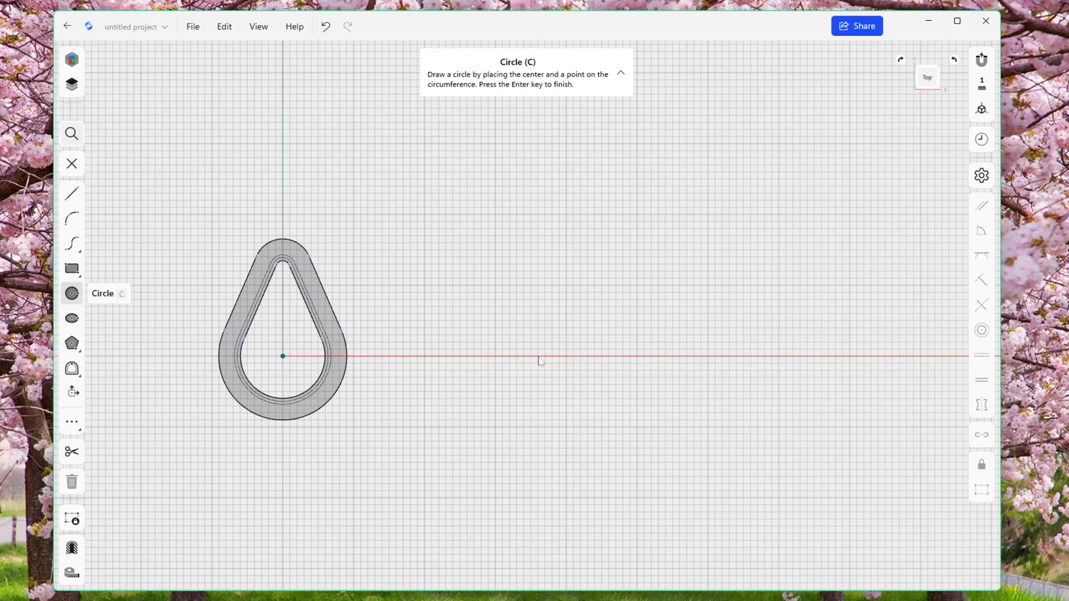
pyautogui.click(571, 389)
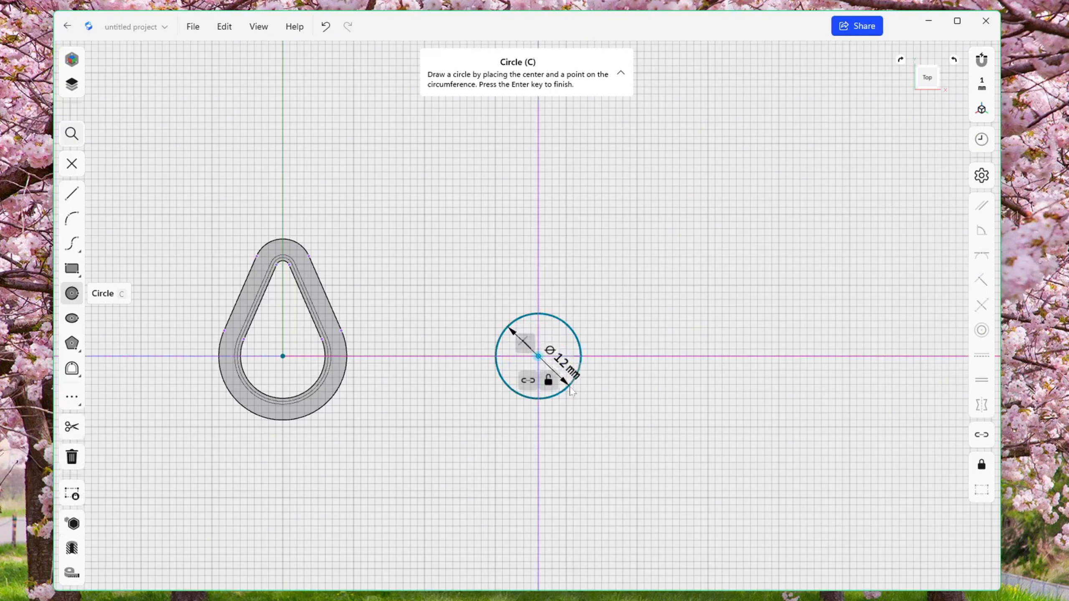
# Step: Sketch a second circle 12 mm in diameter straight above the first one, overlapping it, and leave the Circle tool
pyautogui.click(537, 286)
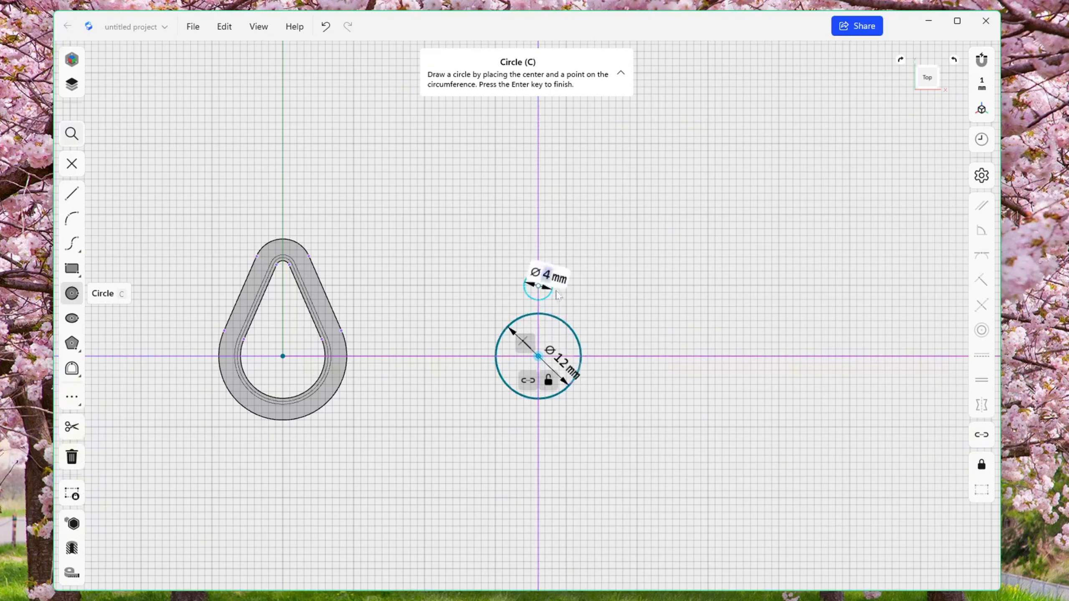
pyautogui.write('12')
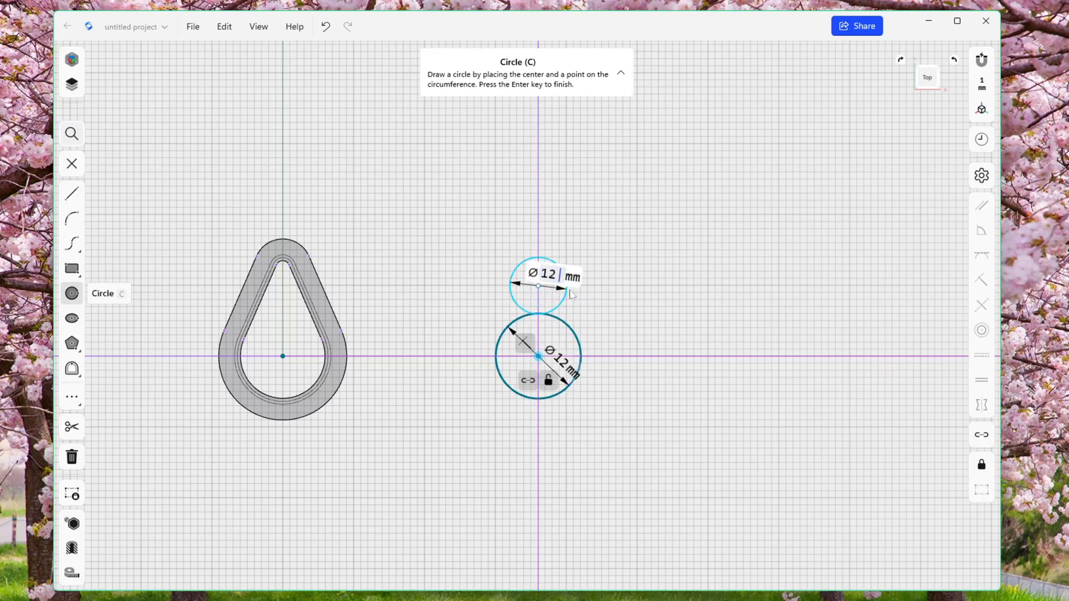
pyautogui.press('Return')
pyautogui.press('Escape')
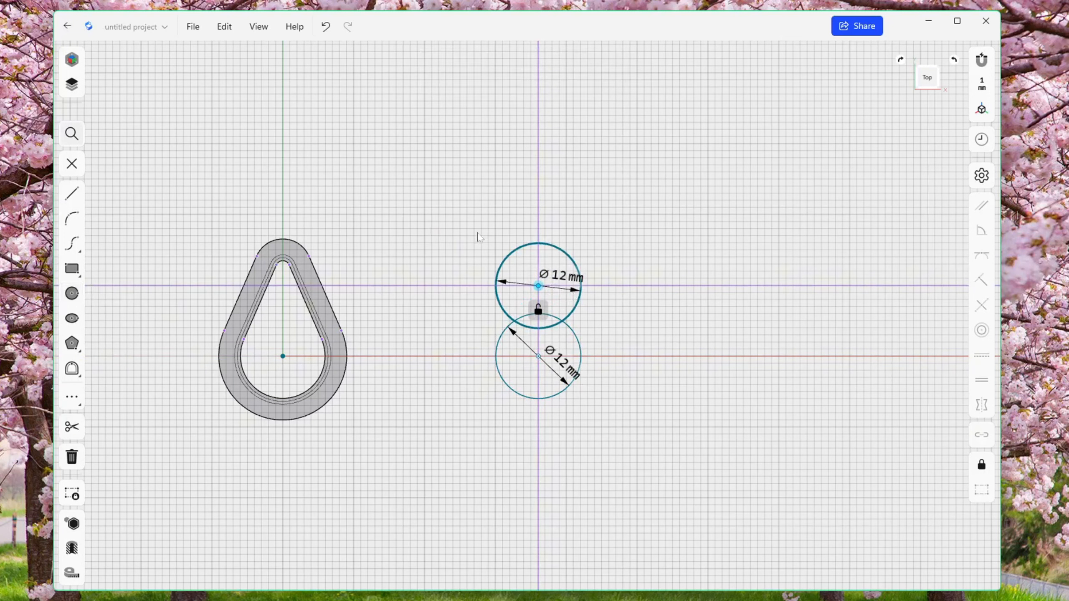
pyautogui.click(430, 439)
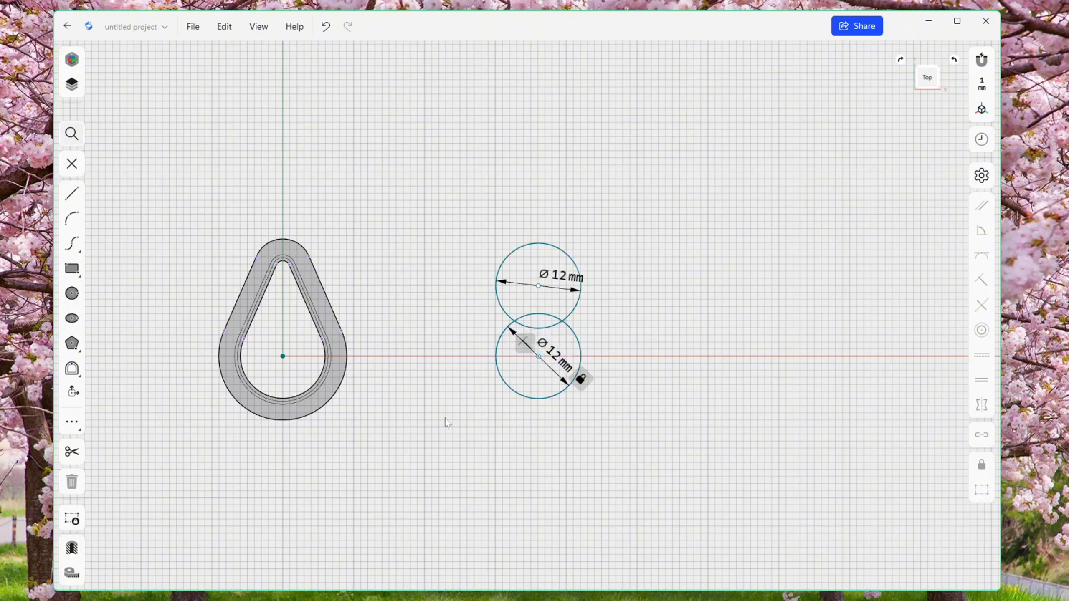
pyautogui.click(582, 356)
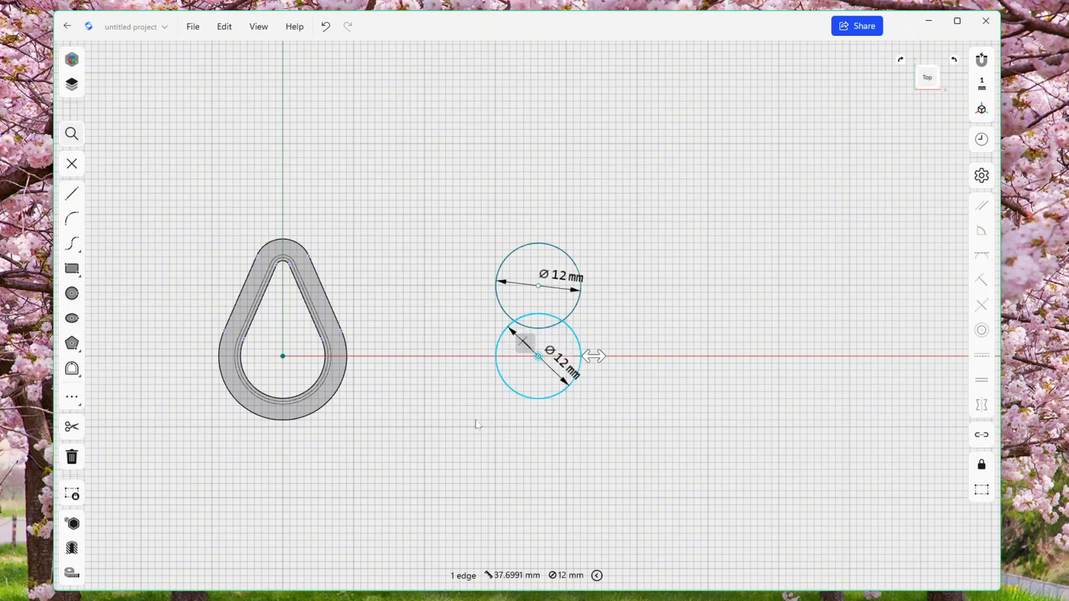
pyautogui.click(475, 420)
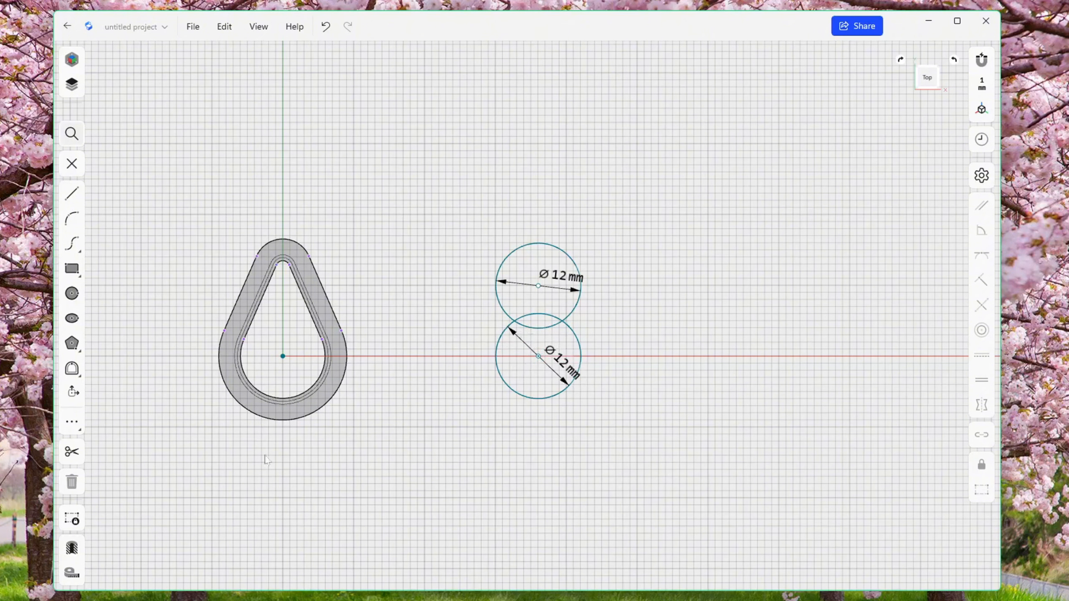
# Step: Start a circular pattern of the upper 12 mm circle, with its pivot placed at the centre of the lower circle
pyautogui.click(74, 425)
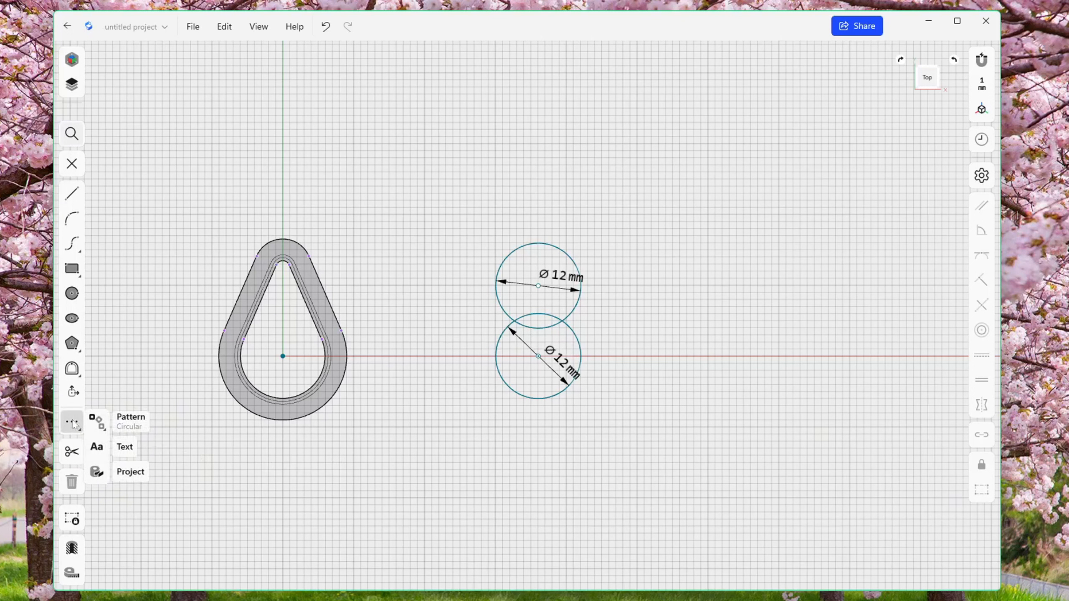
pyautogui.click(105, 434)
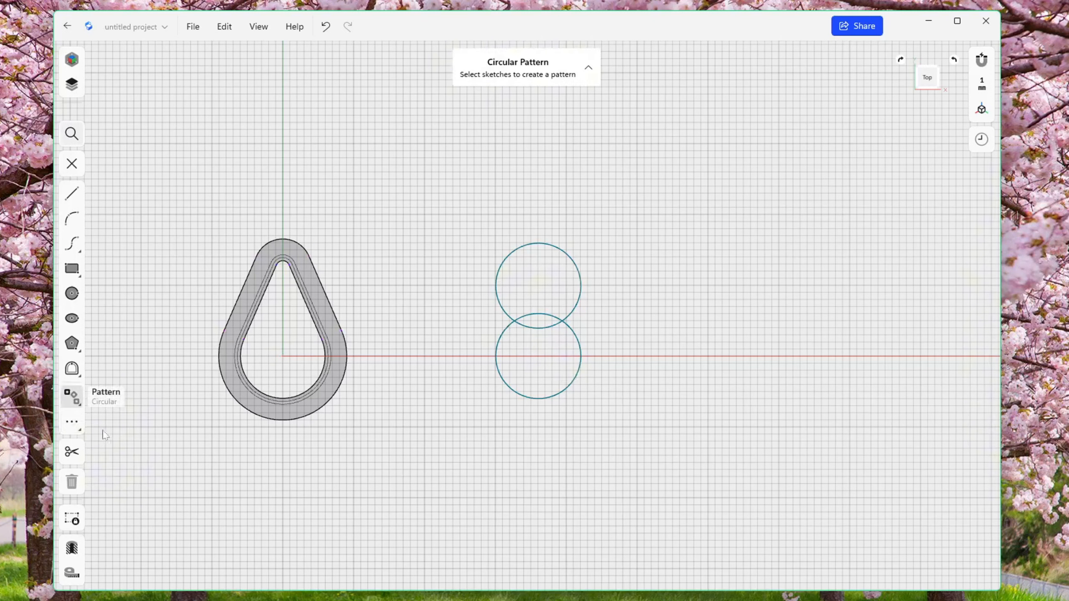
pyautogui.click(79, 408)
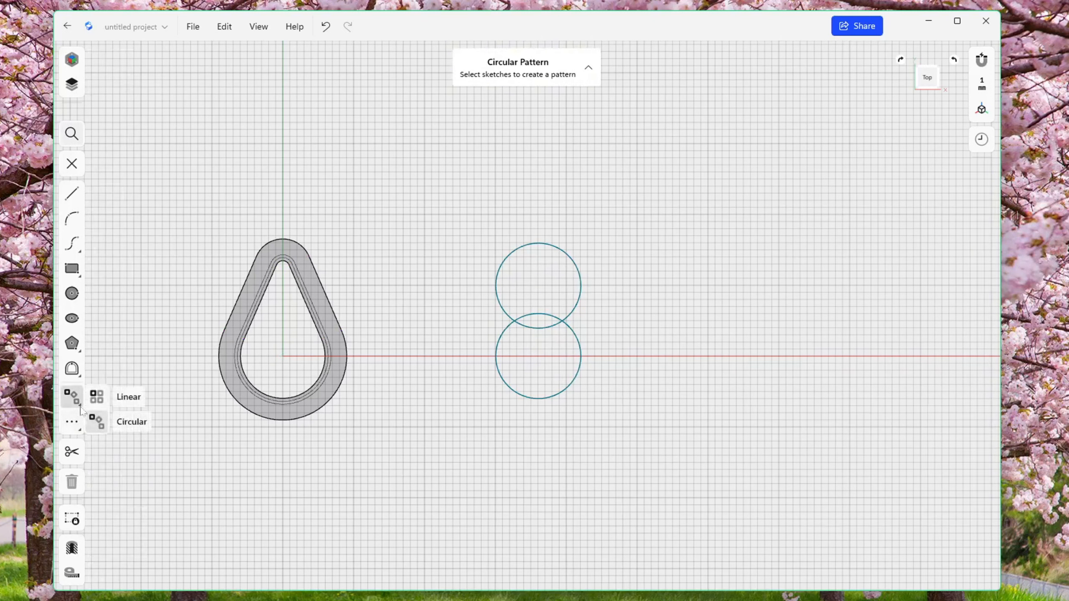
pyautogui.click(98, 423)
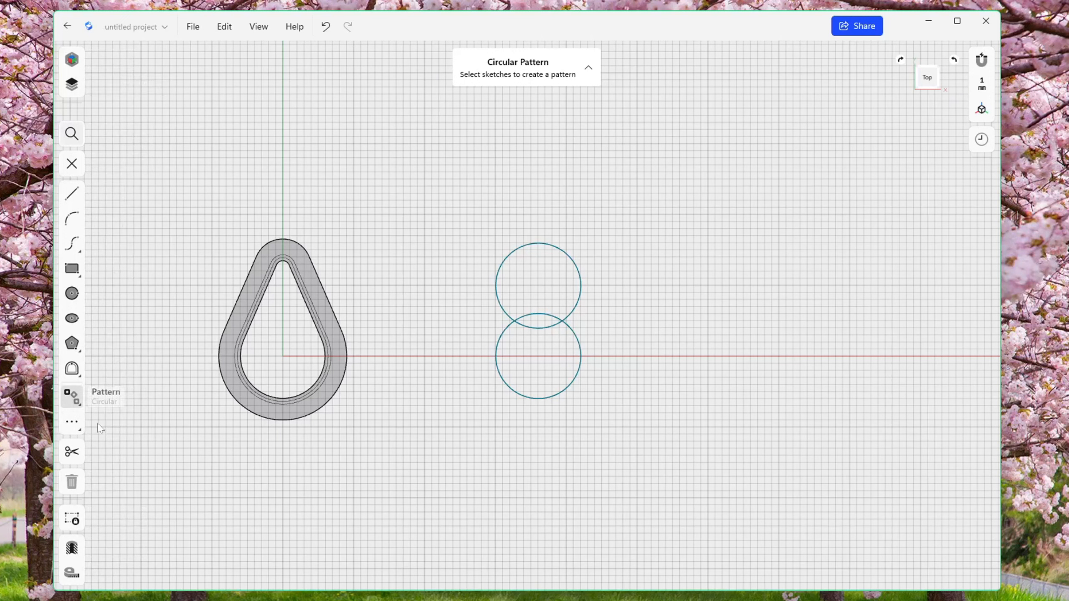
pyautogui.click(580, 299)
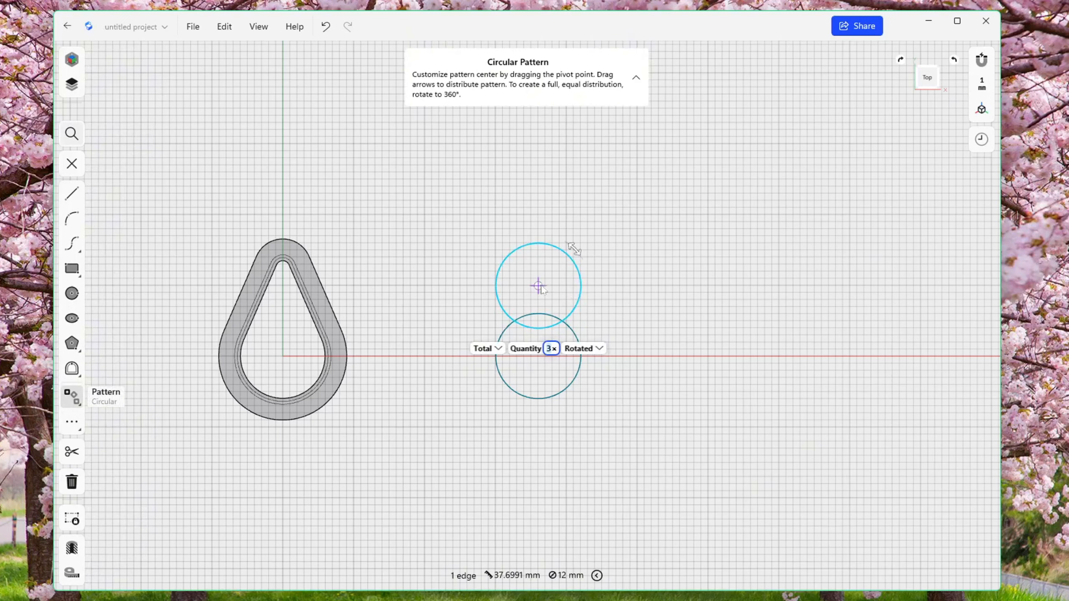
pyautogui.moveTo(539, 287); pyautogui.dragTo(647, 325)
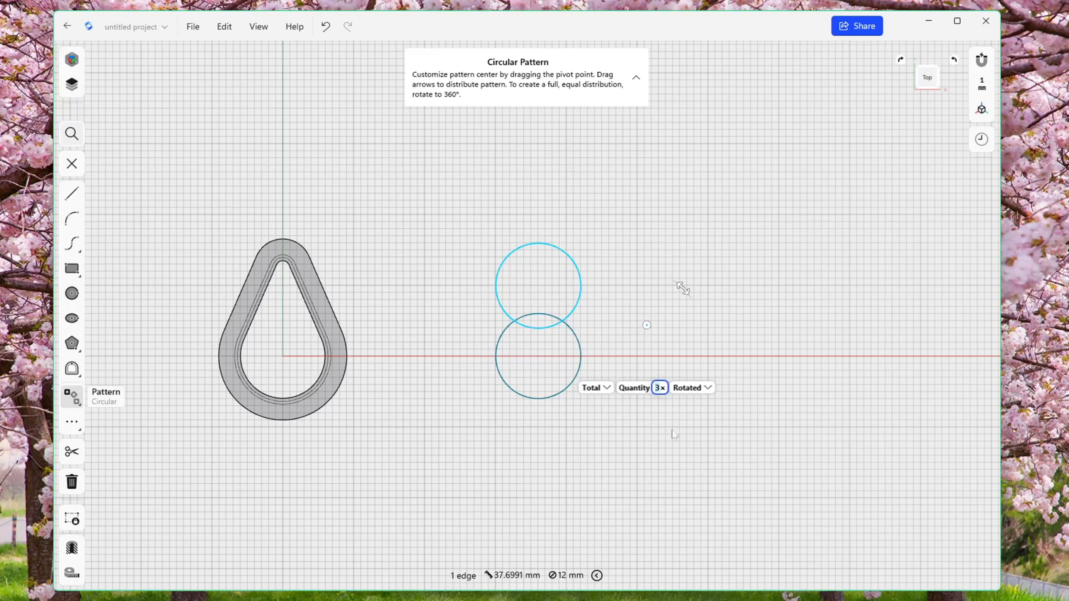
pyautogui.moveTo(639, 331); pyautogui.dragTo(541, 361)
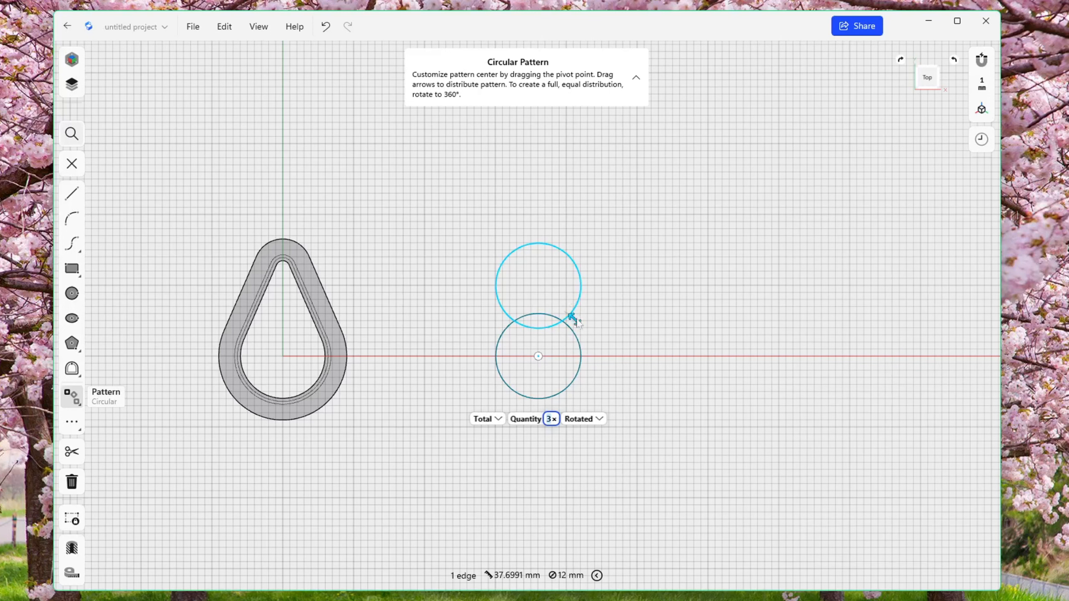
# Step: Distribute the pattern over a total of -360° with a quantity of 5 circles and finish it
pyautogui.moveTo(575, 320); pyautogui.dragTo(431, 286)
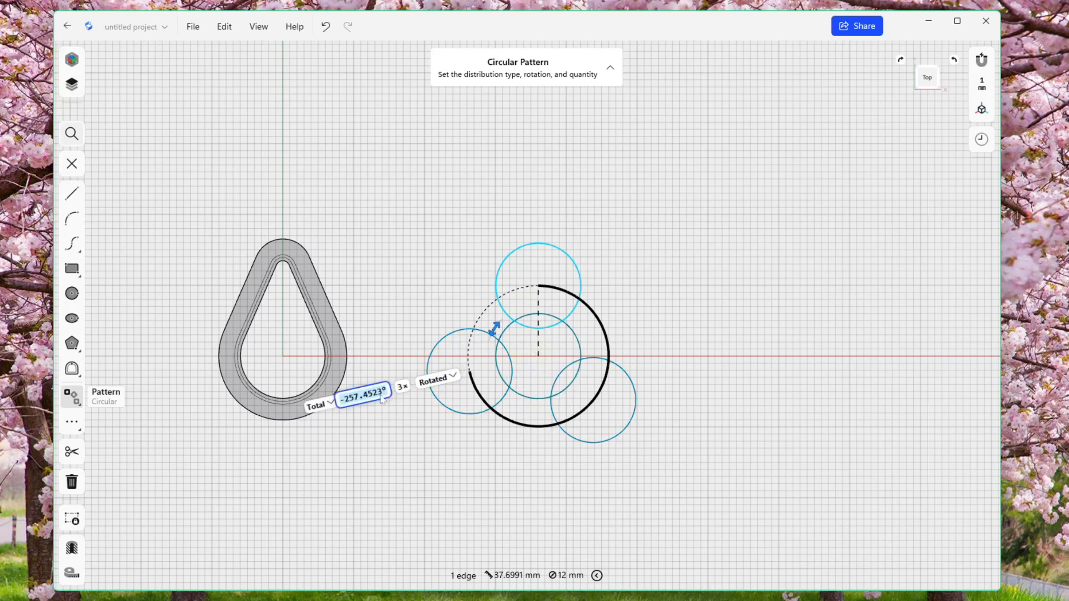
pyautogui.write('-360')
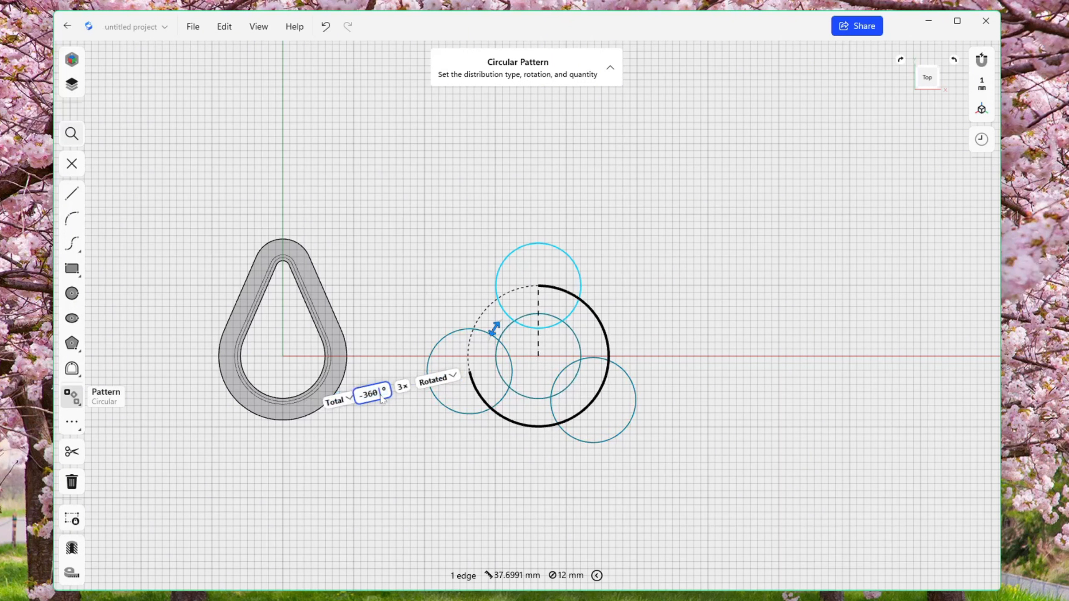
pyautogui.press('Return')
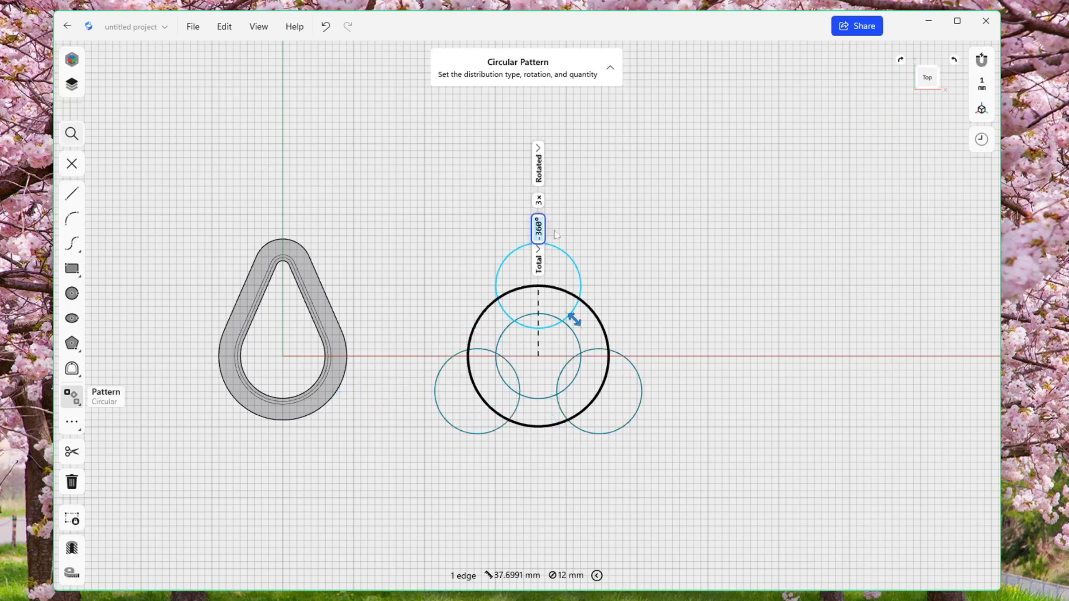
pyautogui.click(539, 201)
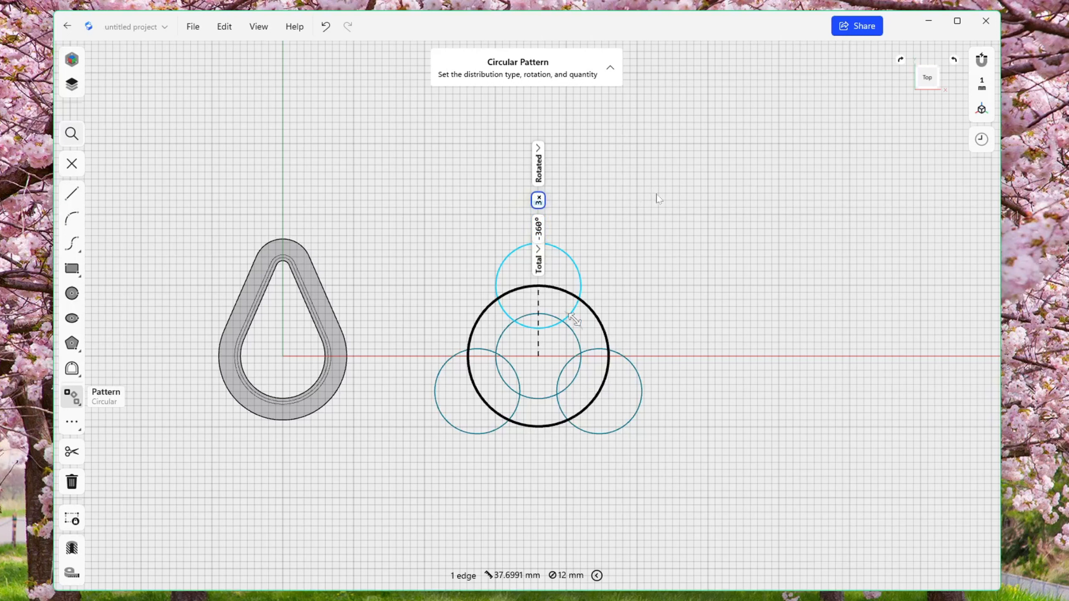
pyautogui.write('6')
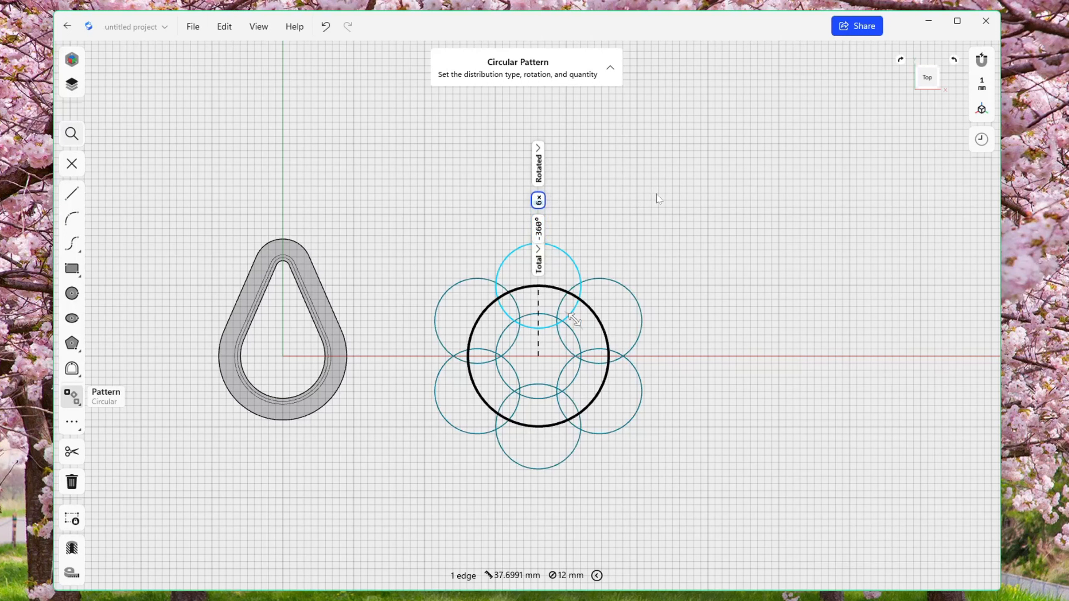
pyautogui.press('BackSpace')
pyautogui.write('5')
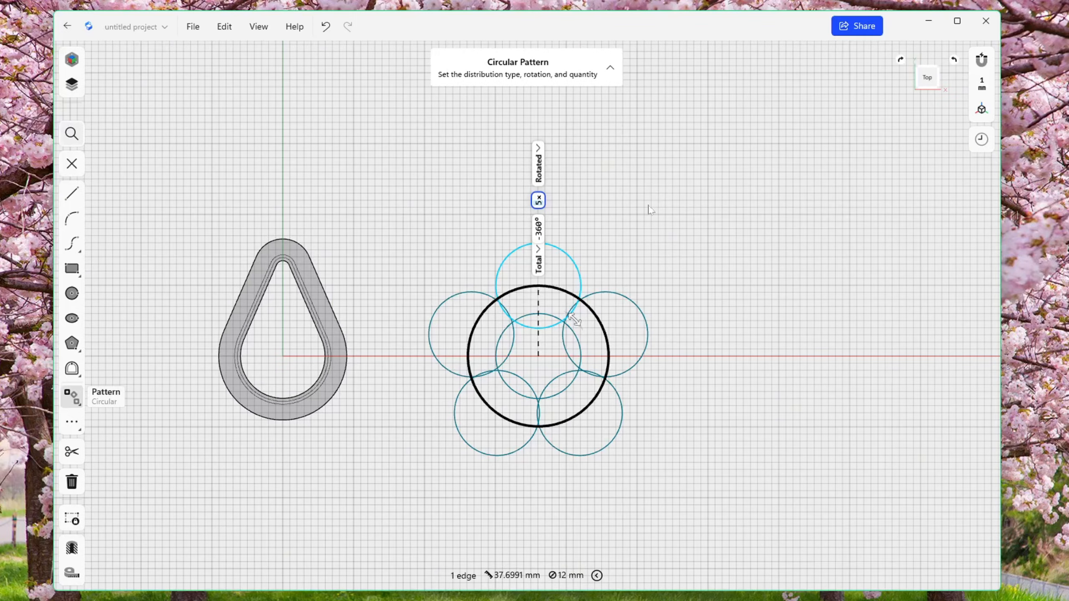
pyautogui.press('Return')
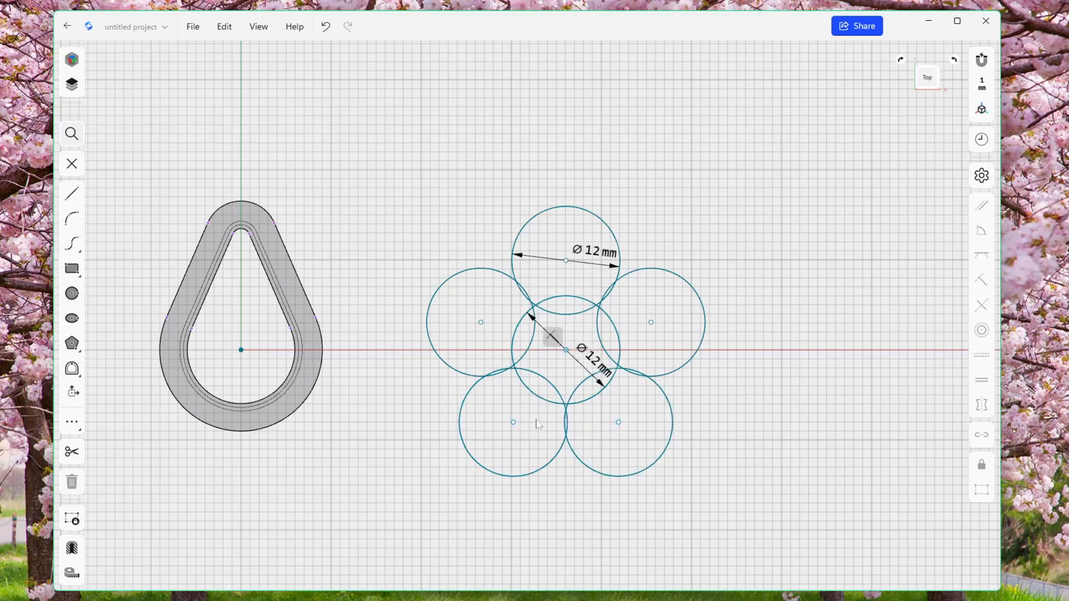
# Step: Delete the 12 mm circle in the middle of the five patterned circles
pyautogui.click(543, 406)
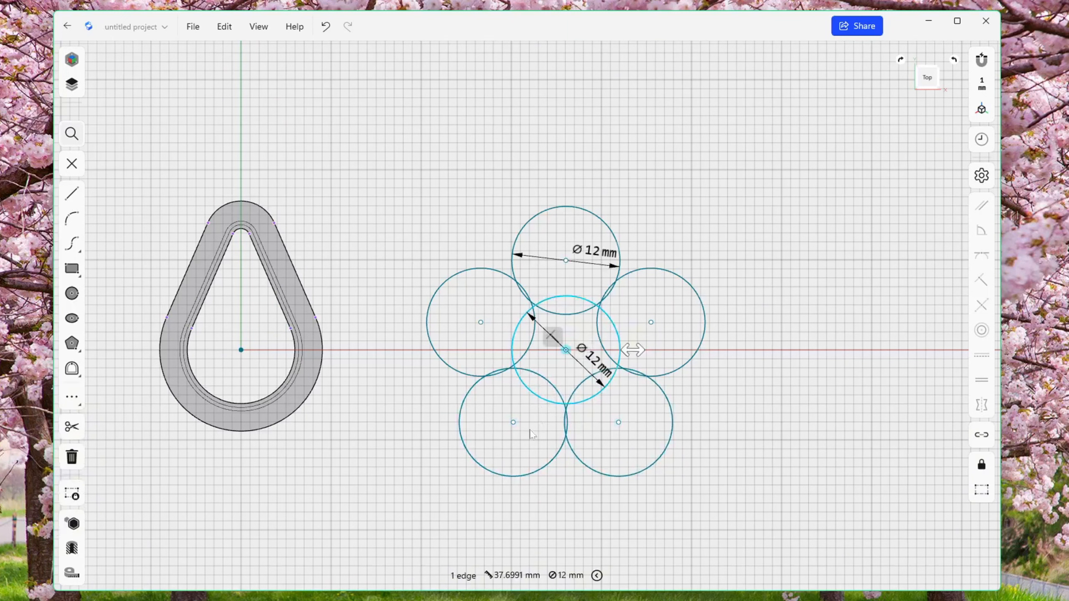
pyautogui.press('Delete')
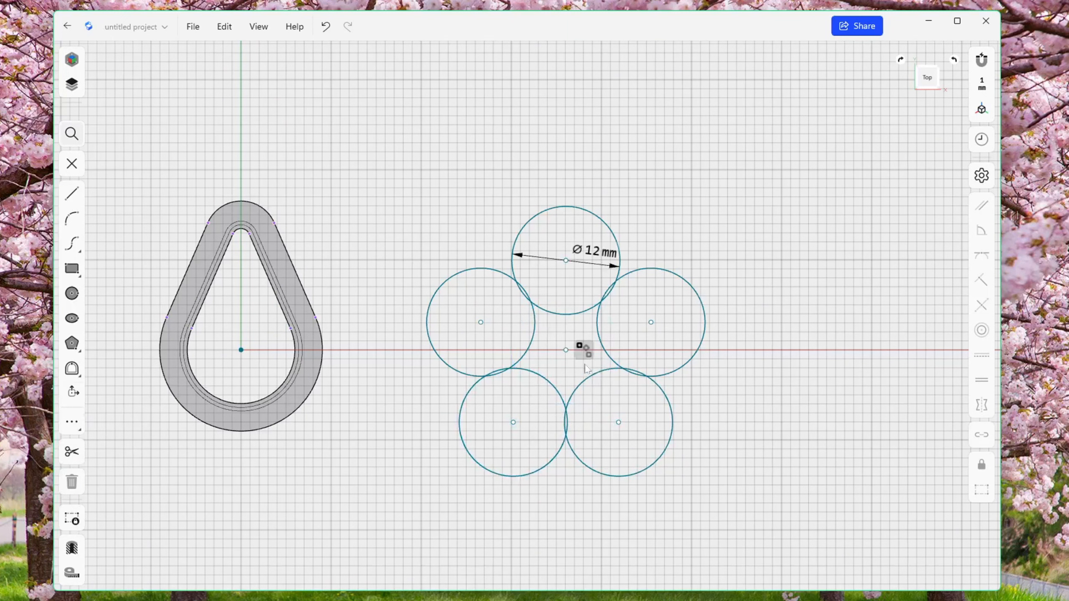
# Step: Try to trim an inner arc where the two left circles of the pattern meet
pyautogui.click(72, 453)
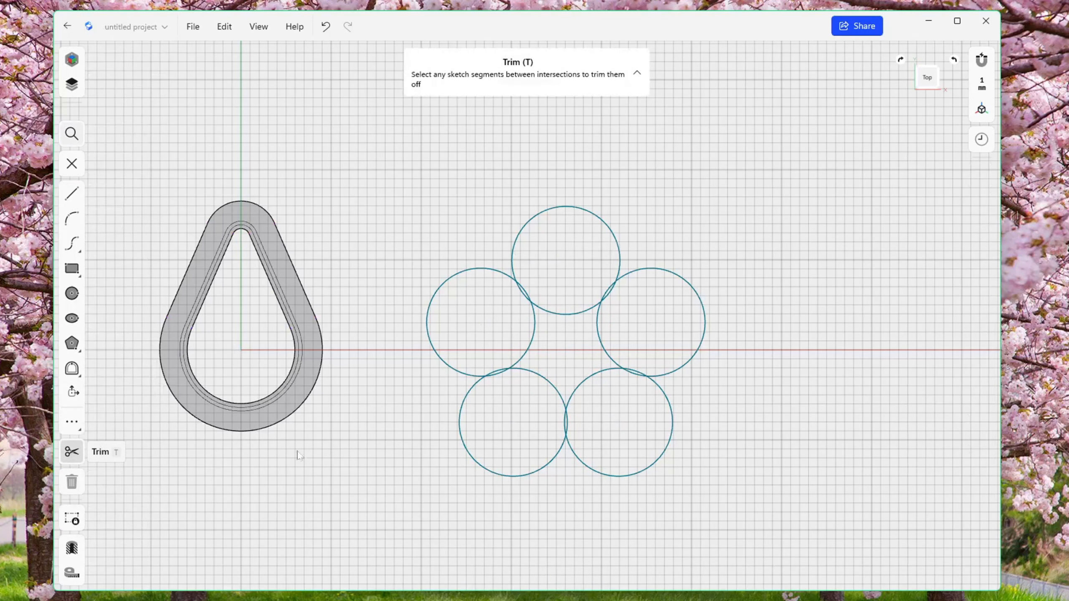
pyautogui.click(534, 376)
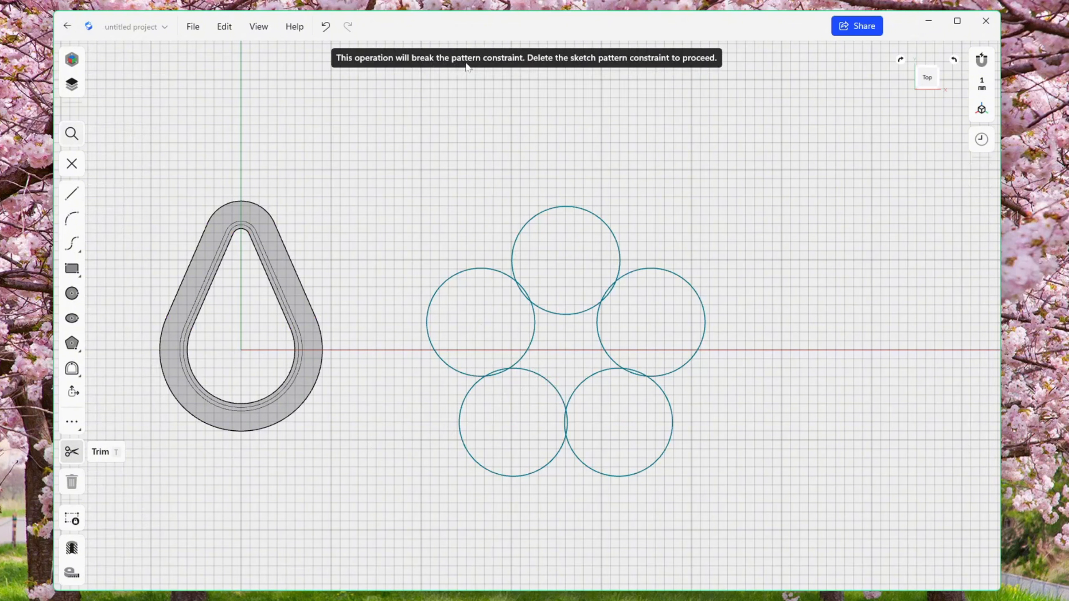
pyautogui.press('Escape')
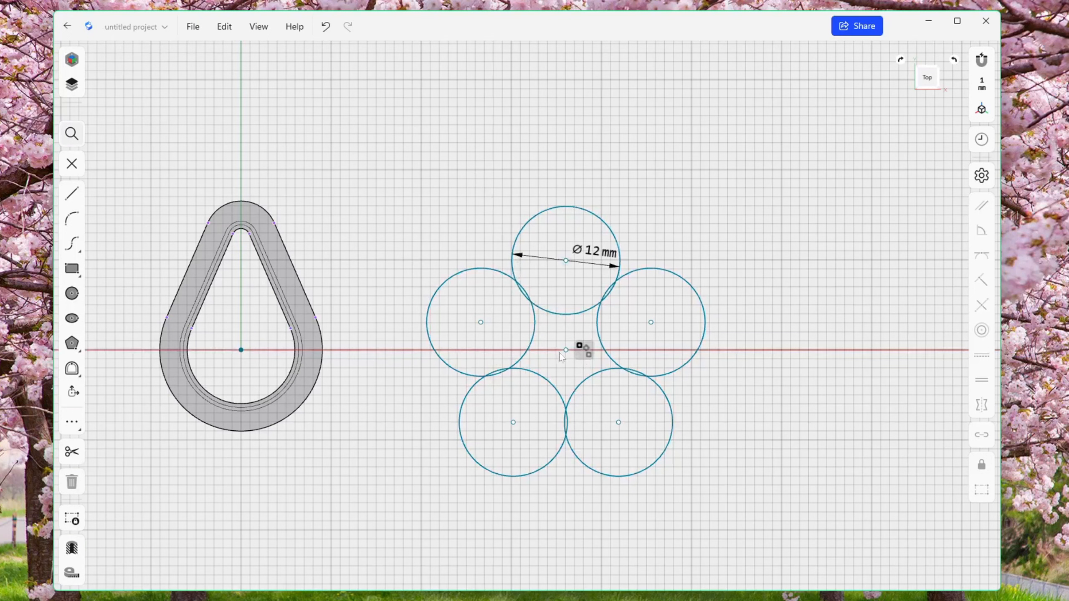
# Step: Deselect the pattern constraint and turn on Always Show Constraints, keeping Always Show Dimensions on
pyautogui.click(588, 357)
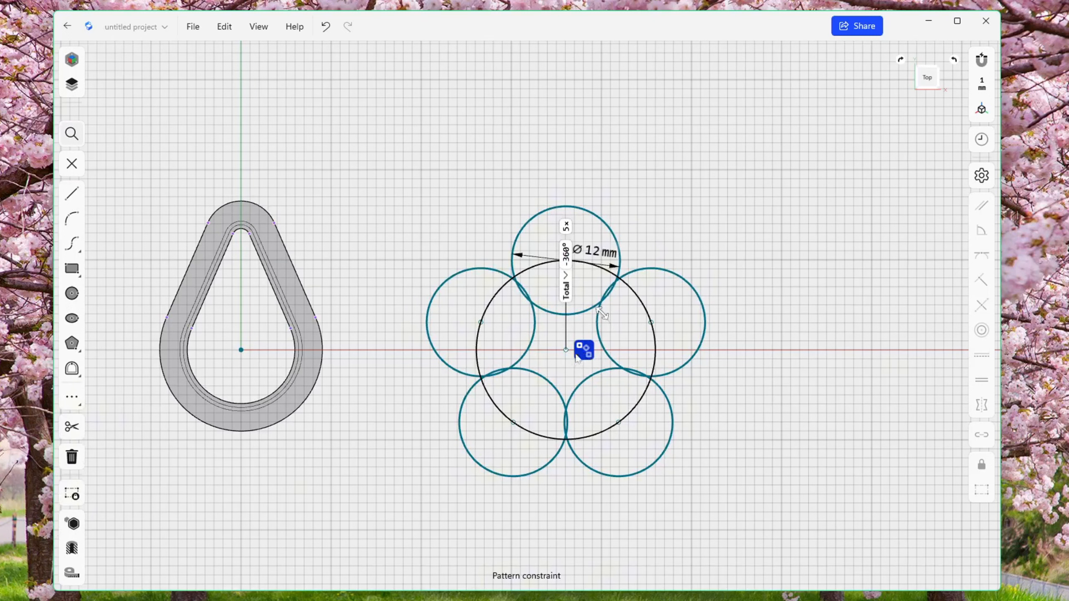
pyautogui.click(550, 365)
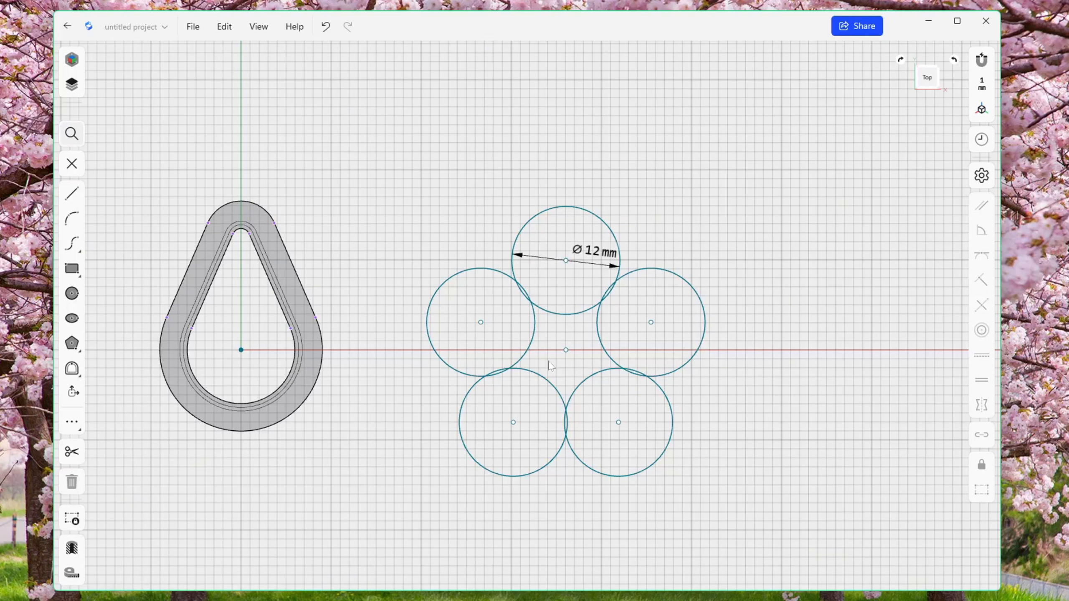
pyautogui.click(985, 174)
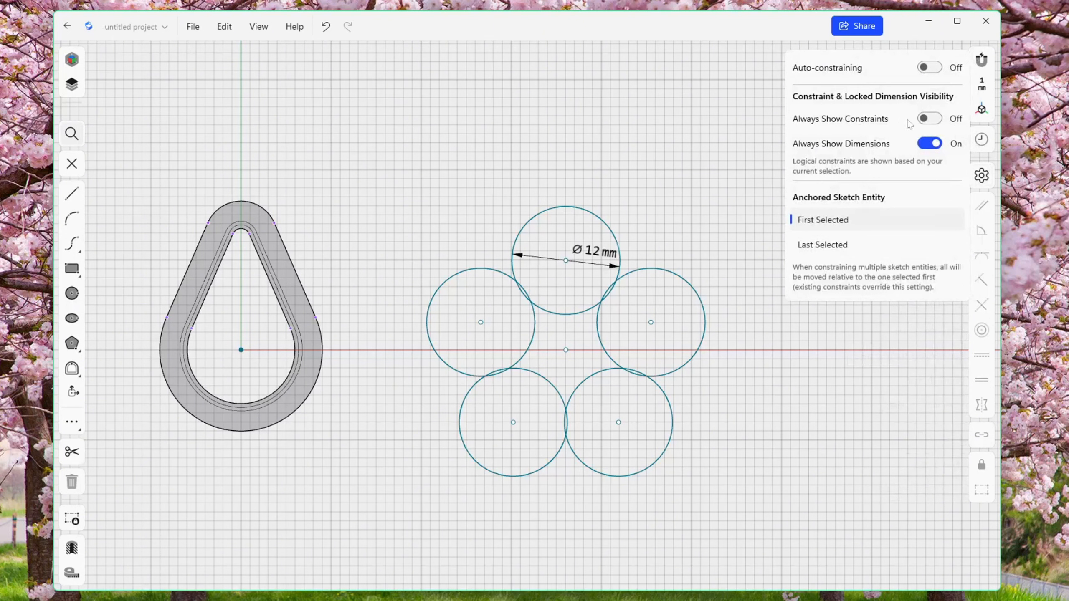
pyautogui.click(930, 119)
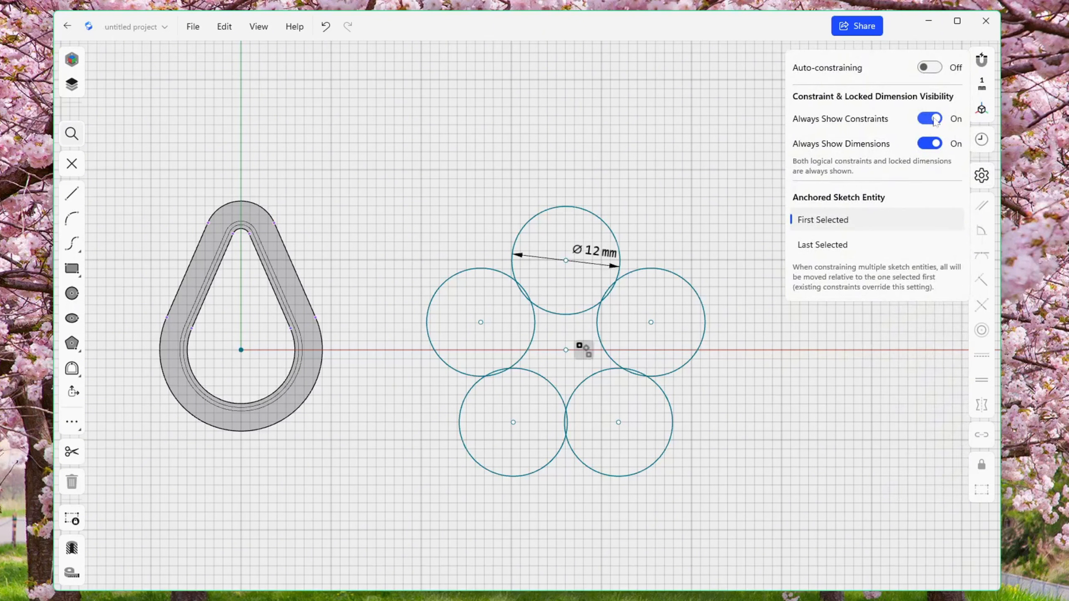
pyautogui.click(933, 148)
pyautogui.click(934, 147)
pyautogui.click(931, 120)
pyautogui.click(931, 119)
pyautogui.click(984, 174)
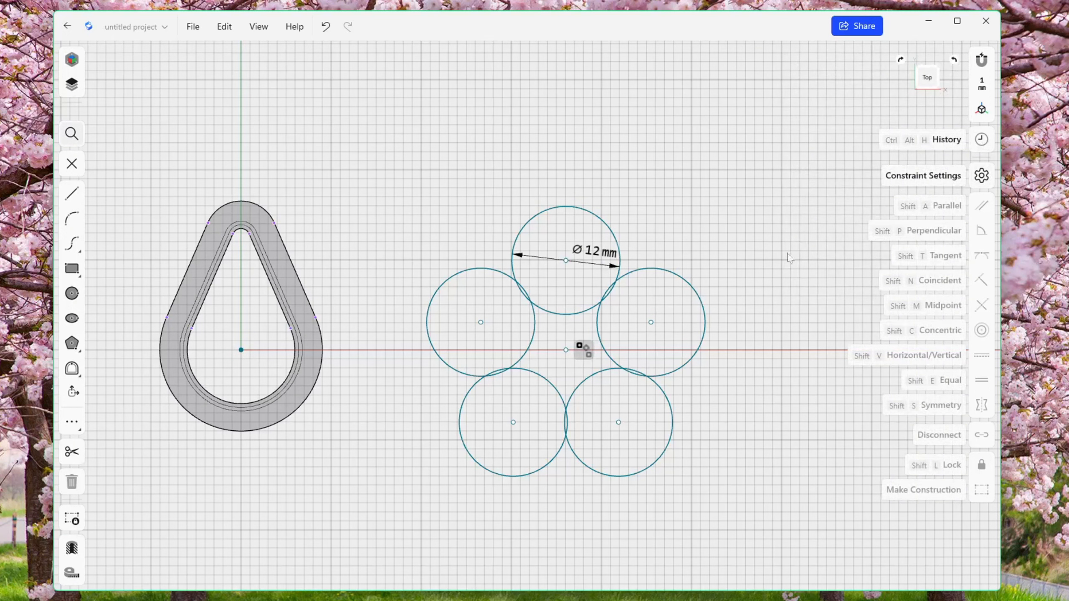
# Step: Delete the circular pattern constraint at the centre of the five circles
pyautogui.click(585, 352)
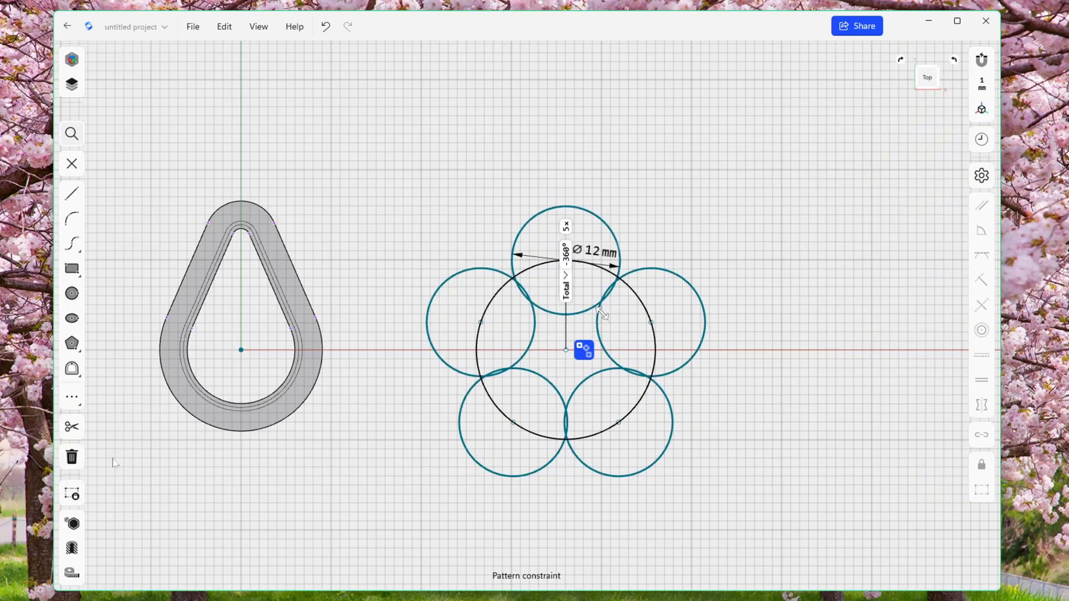
pyautogui.click(71, 457)
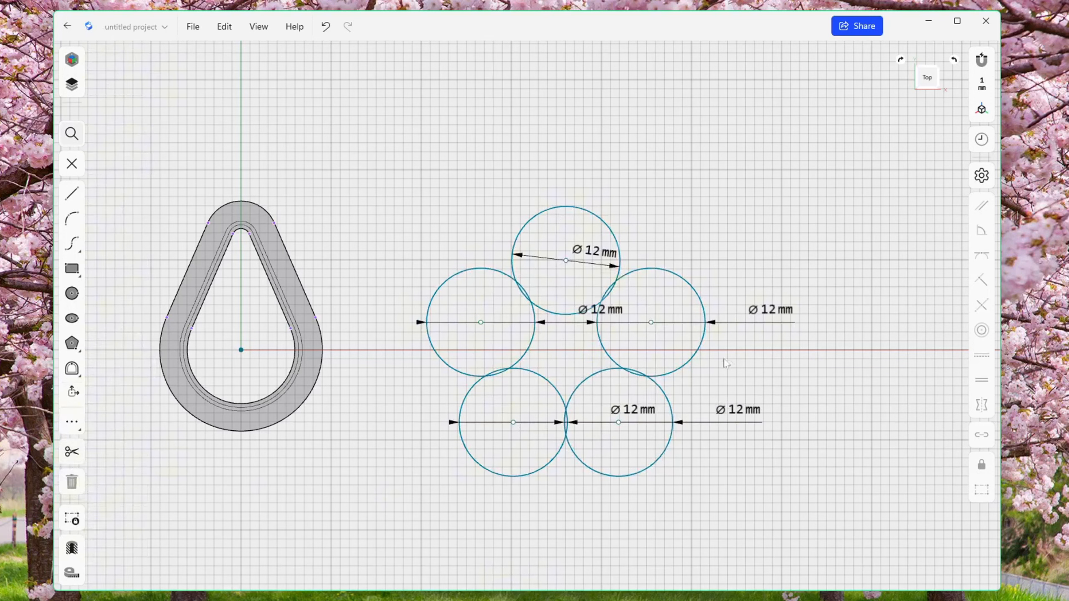
# Step: Move the upper-right circle away from the ring to test whether it is free, and undo the move
pyautogui.moveTo(656, 325); pyautogui.dragTo(803, 242)
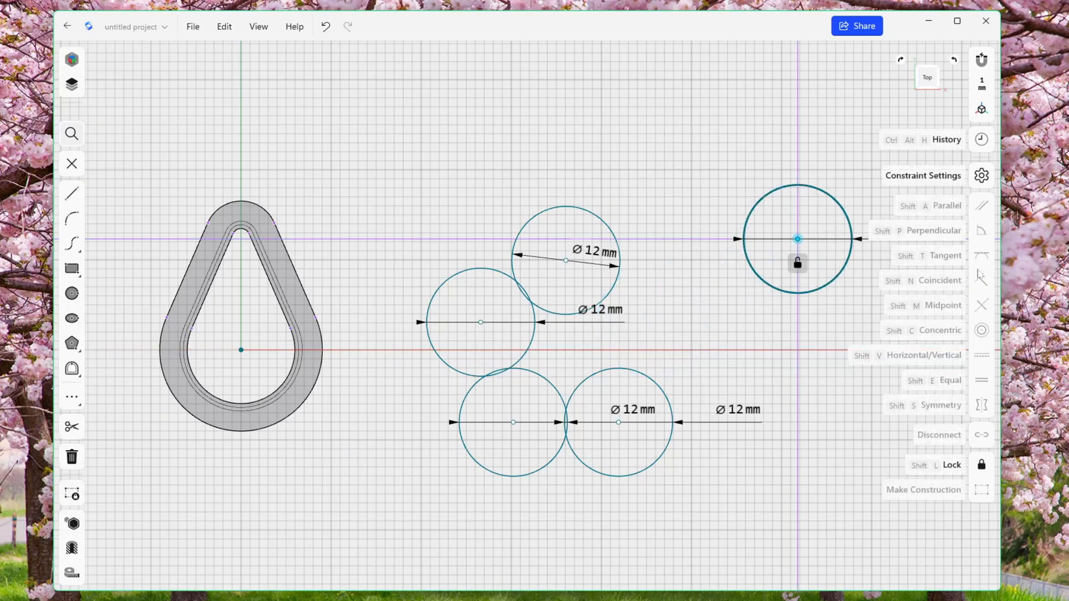
pyautogui.click(827, 322)
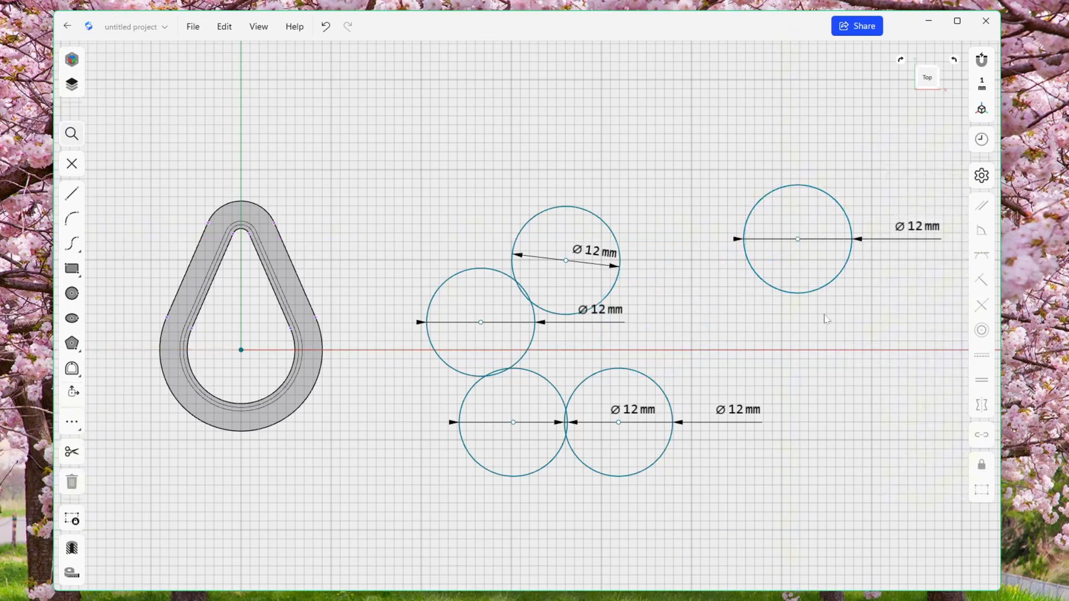
pyautogui.click(325, 27)
pyautogui.click(325, 27)
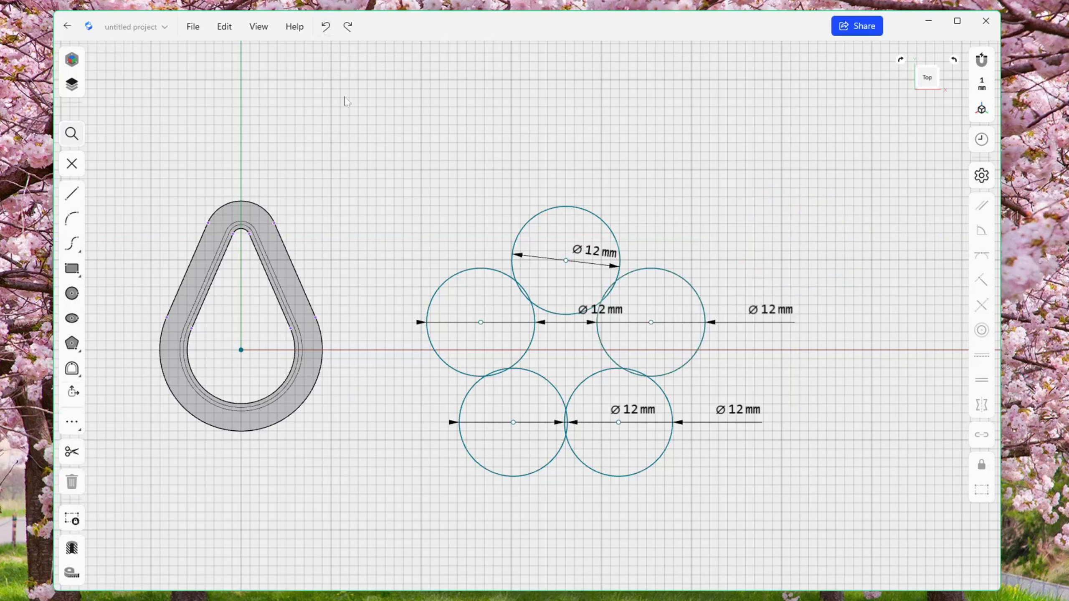
# Step: Trim away all the inner arcs where the five circles overlap, leaving a single five-petal flower outline
pyautogui.click(71, 453)
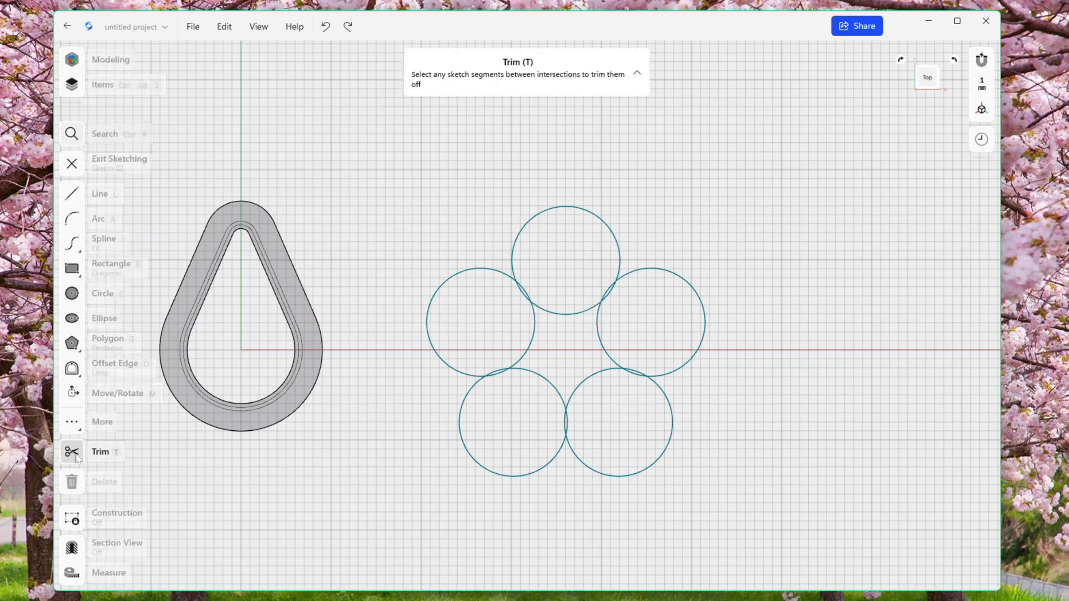
pyautogui.click(525, 372)
pyautogui.click(502, 373)
pyautogui.click(504, 369)
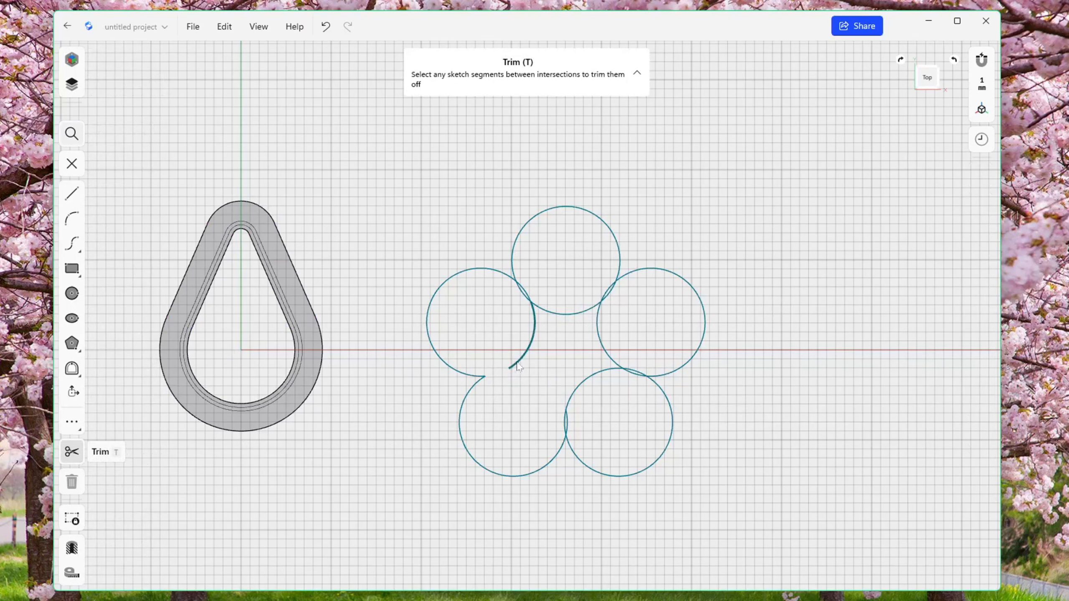
pyautogui.click(518, 360)
pyautogui.click(541, 310)
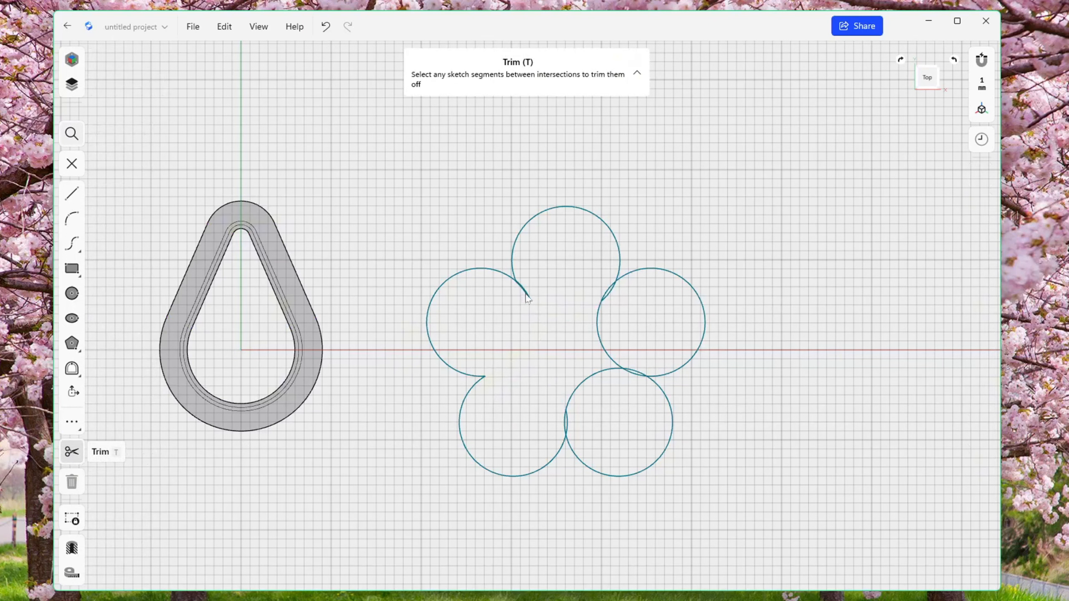
pyautogui.click(526, 297)
pyautogui.click(608, 293)
pyautogui.click(618, 366)
pyautogui.click(631, 373)
pyautogui.click(625, 369)
pyautogui.click(565, 427)
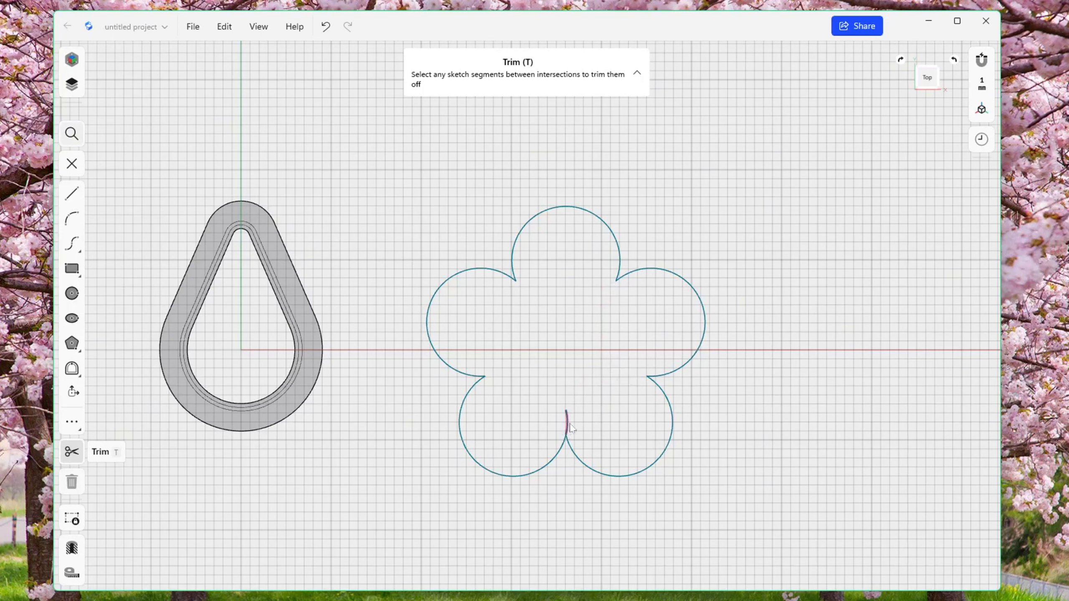
pyautogui.click(567, 421)
pyautogui.press('Escape')
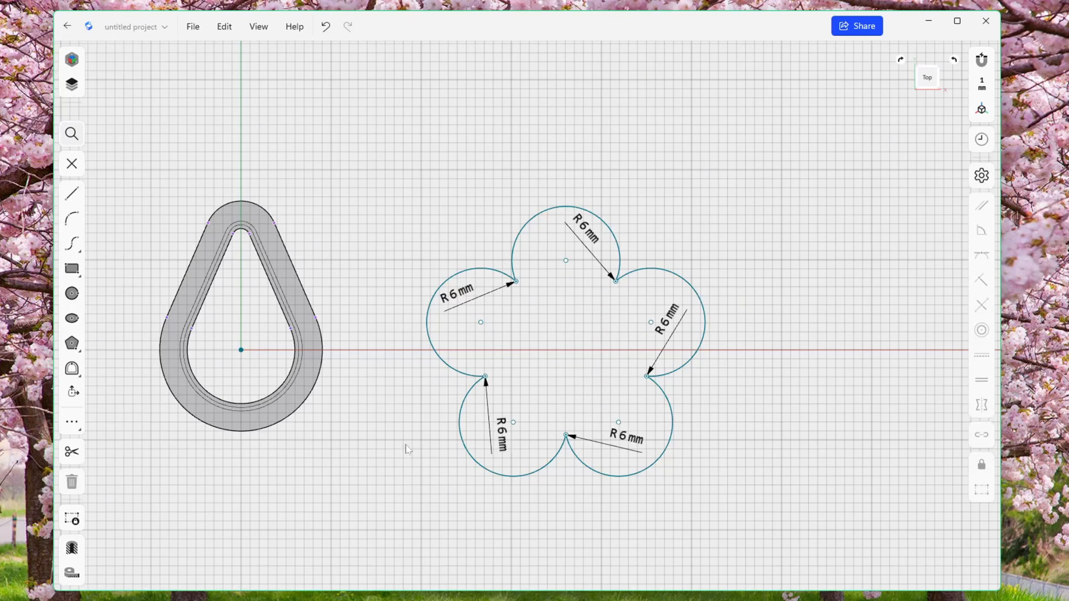
# Step: Offset the flower outline outward by 0.4 mm as a closed loop
pyautogui.moveTo(406, 445); pyautogui.dragTo(397, 446, button='middle')
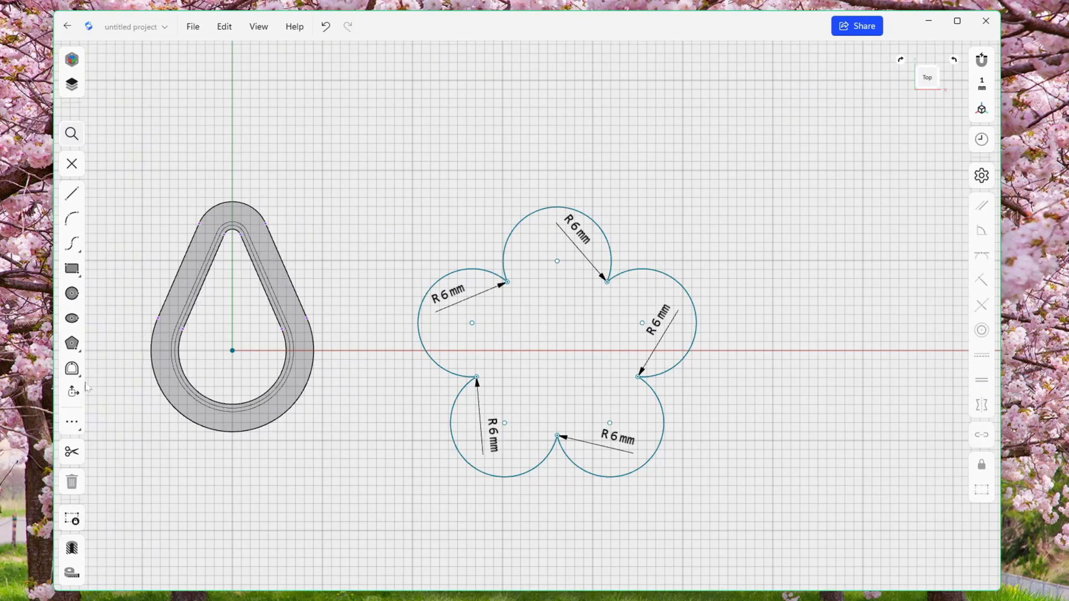
pyautogui.click(74, 372)
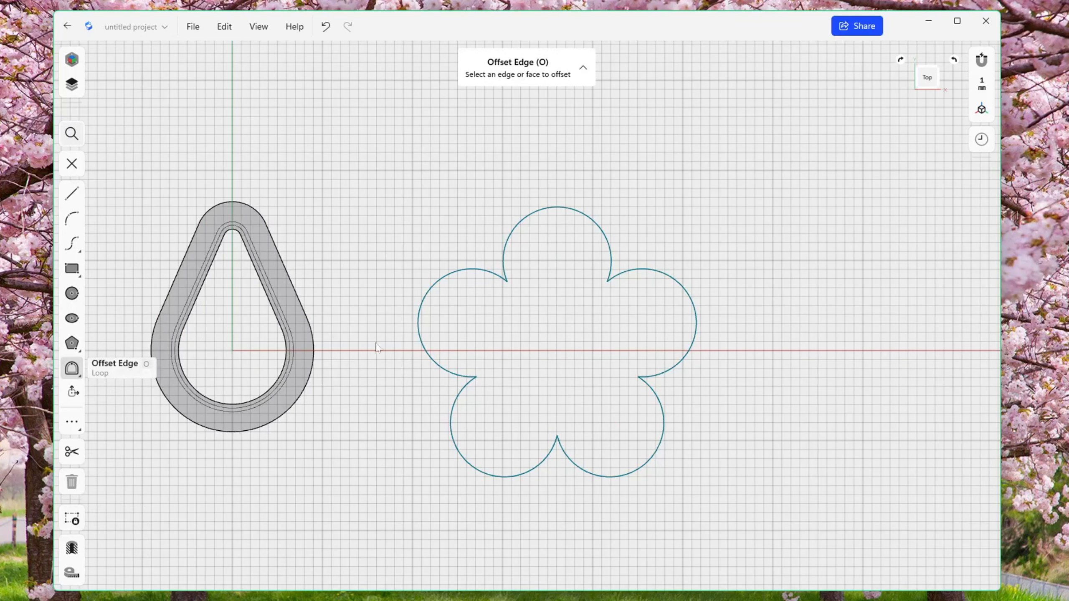
pyautogui.click(422, 316)
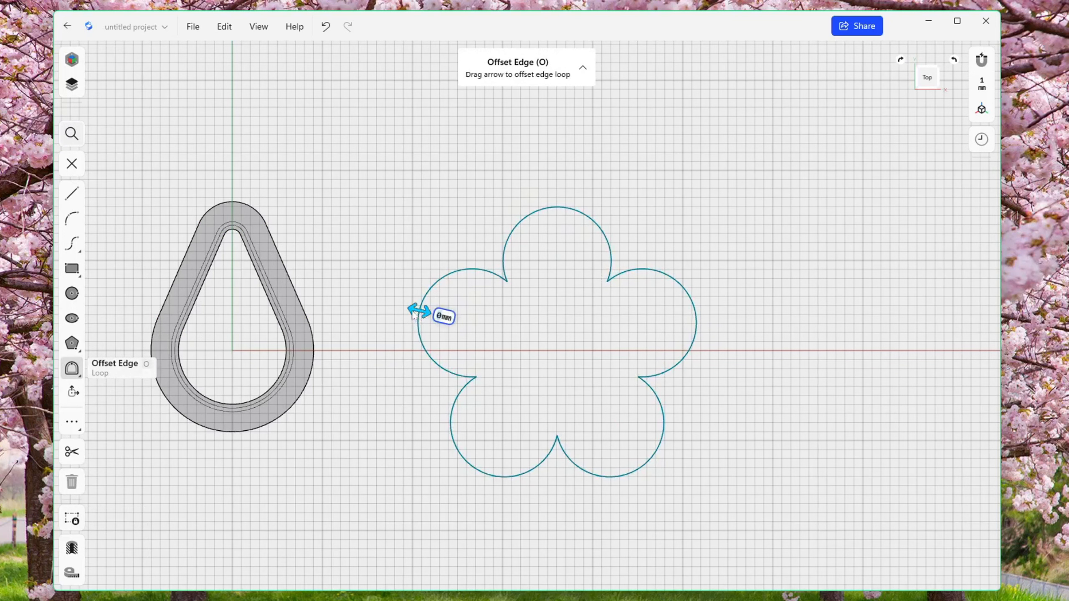
pyautogui.moveTo(420, 315); pyautogui.dragTo(399, 316)
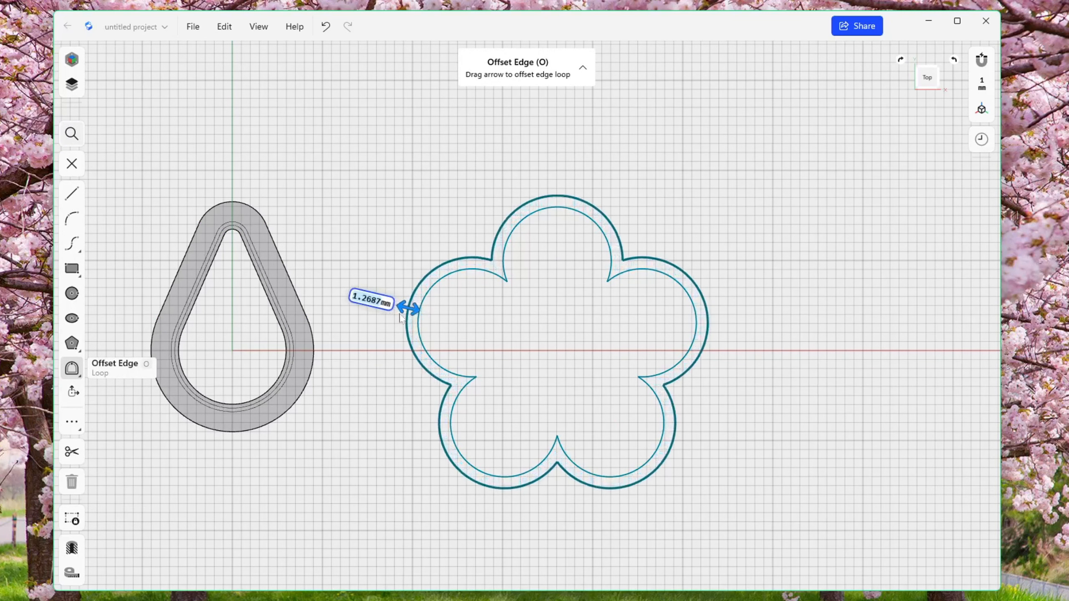
pyautogui.write('0.4')
pyautogui.press('Return')
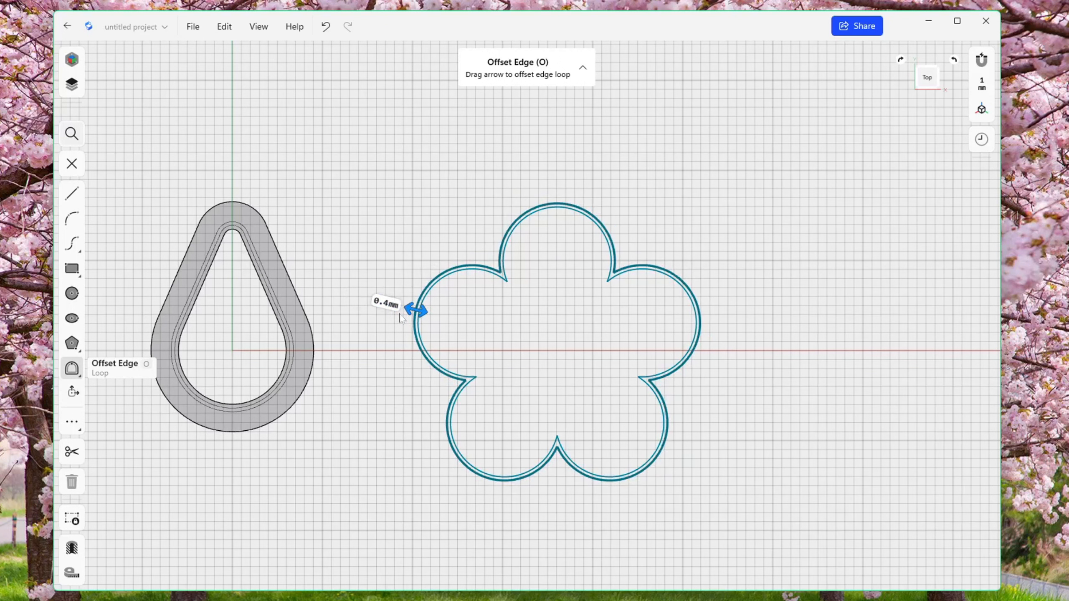
# Step: Offset the original flower outline outward by 0.8 mm to add a second surrounding loop
pyautogui.click(442, 286)
pyautogui.click(438, 278)
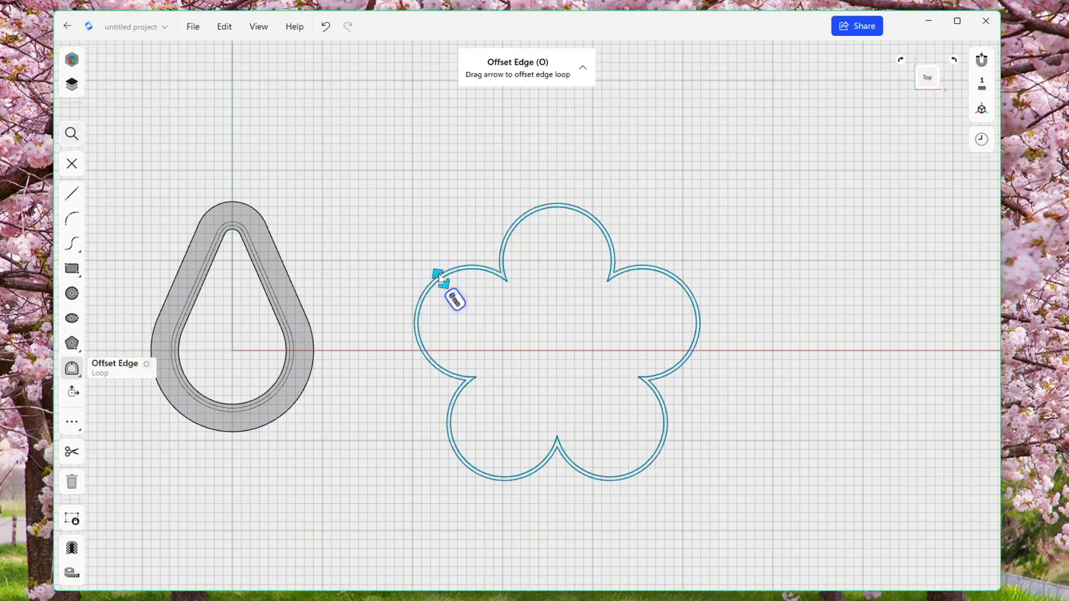
pyautogui.moveTo(439, 277); pyautogui.dragTo(387, 276)
pyautogui.write('0.8')
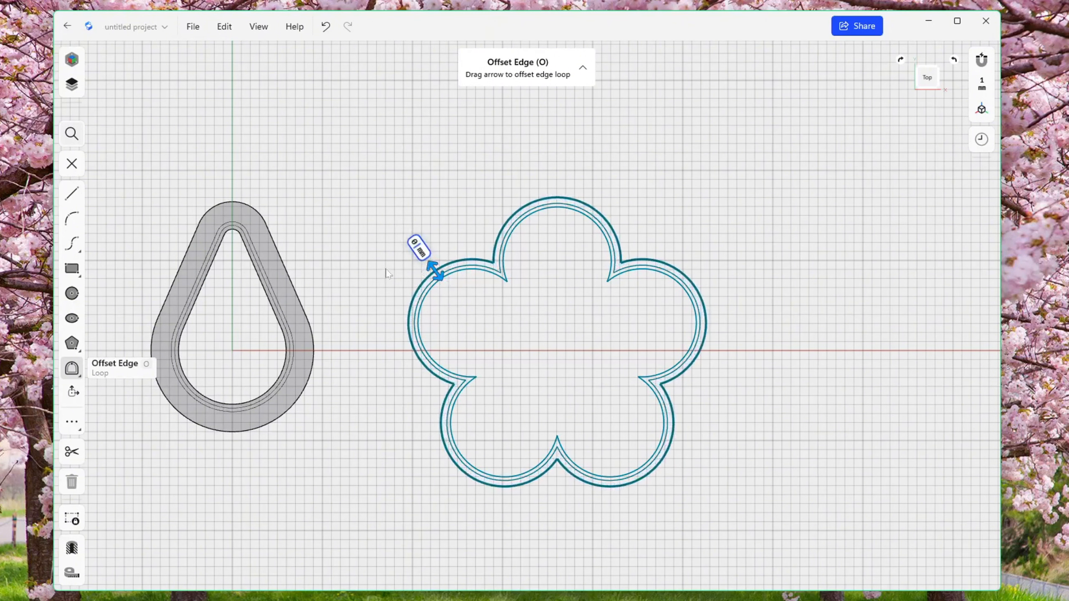
pyautogui.press('Return')
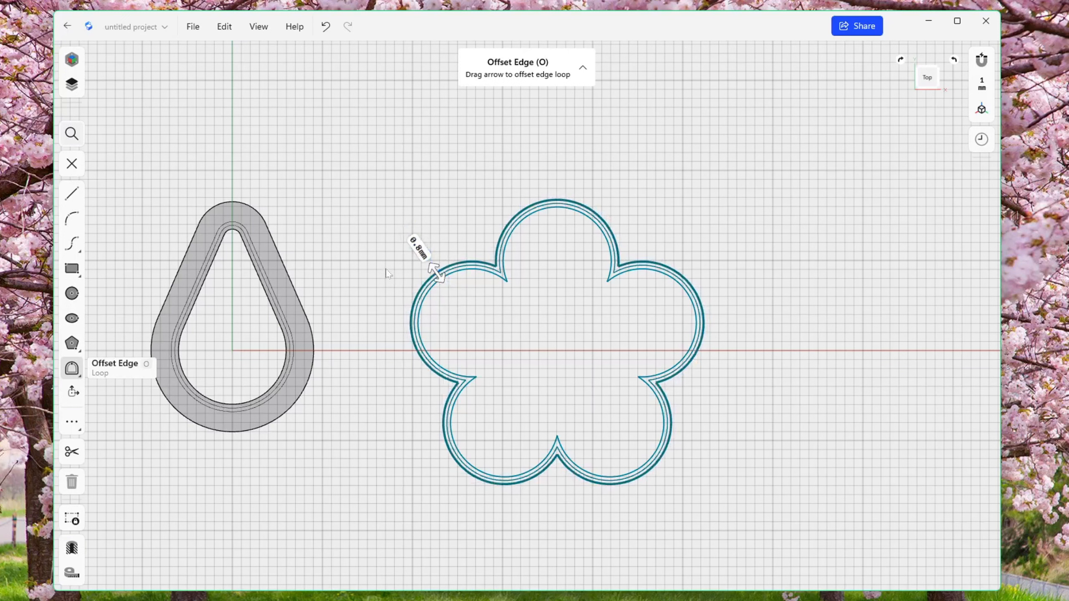
# Step: Offset the original flower outline outward by 3 mm for the rim and exit the sketch
pyautogui.click(425, 304)
pyautogui.click(424, 306)
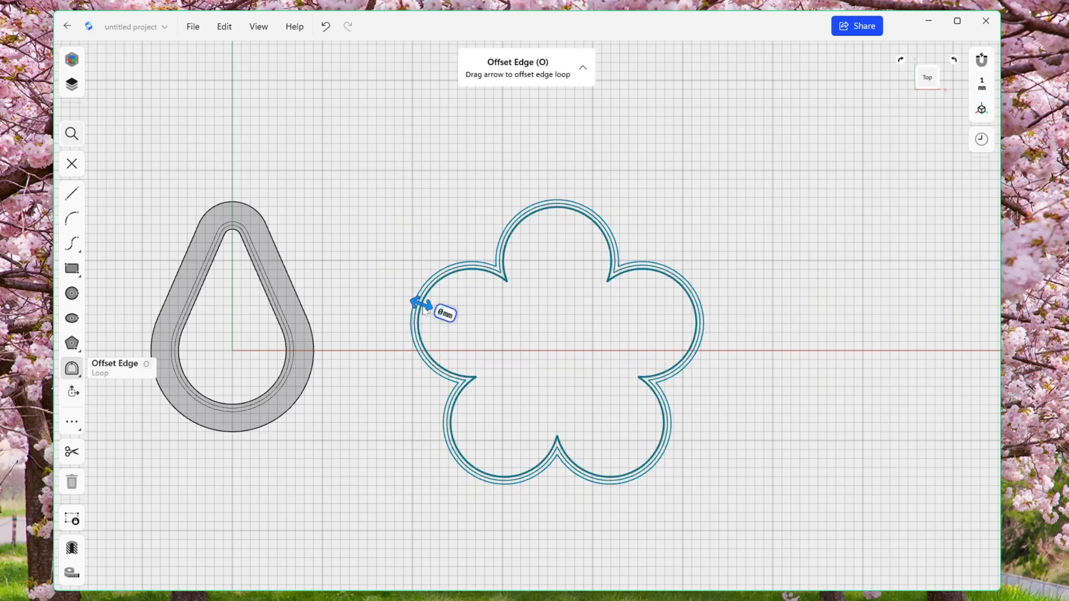
pyautogui.moveTo(426, 310); pyautogui.dragTo(408, 308)
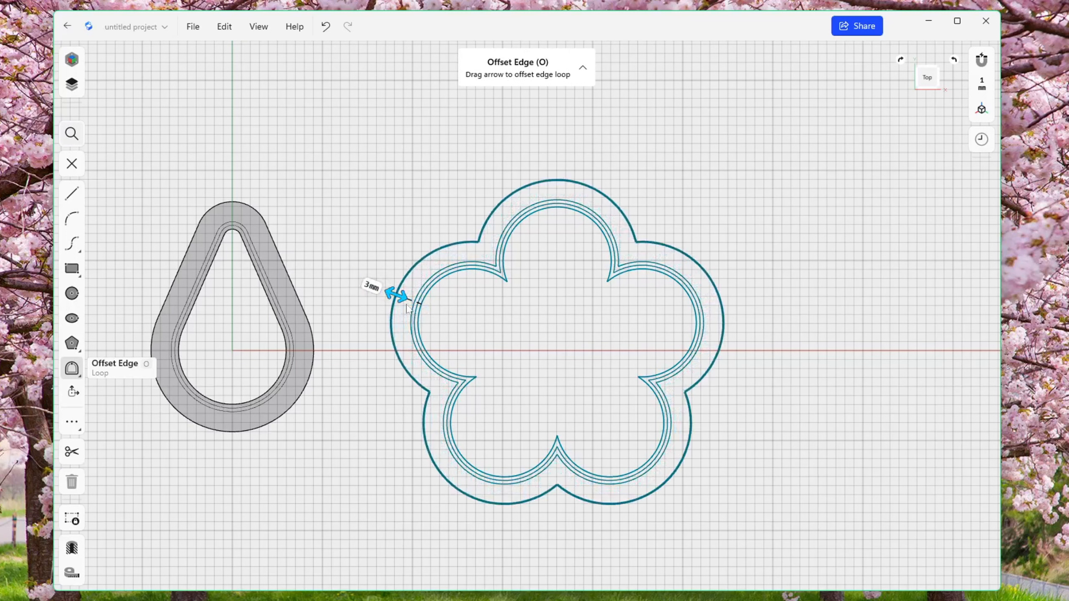
pyautogui.click(391, 188)
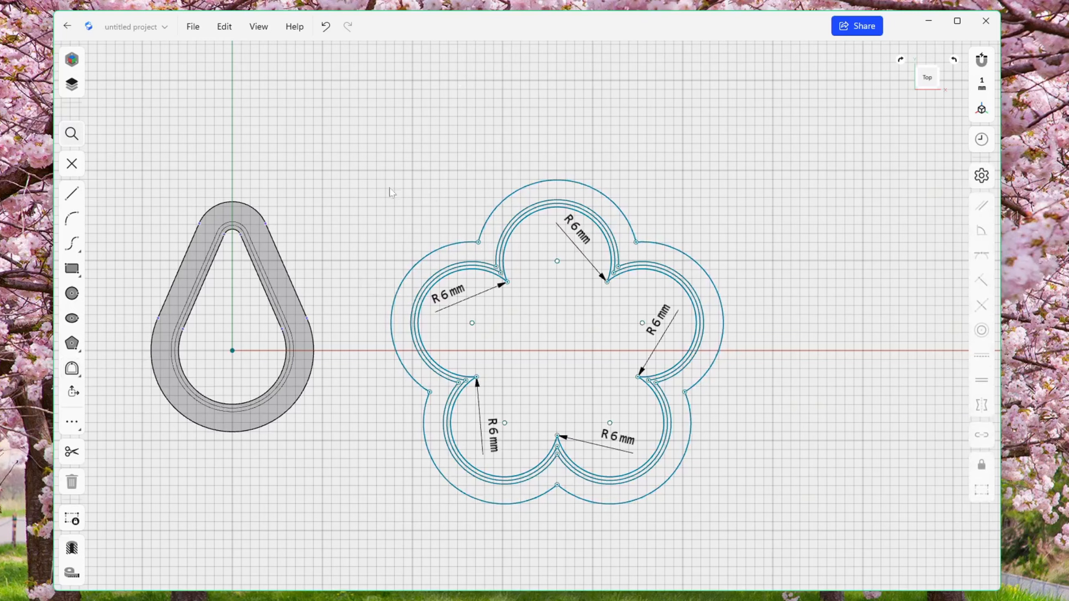
pyautogui.moveTo(380, 269); pyautogui.dragTo(412, 271, button='middle')
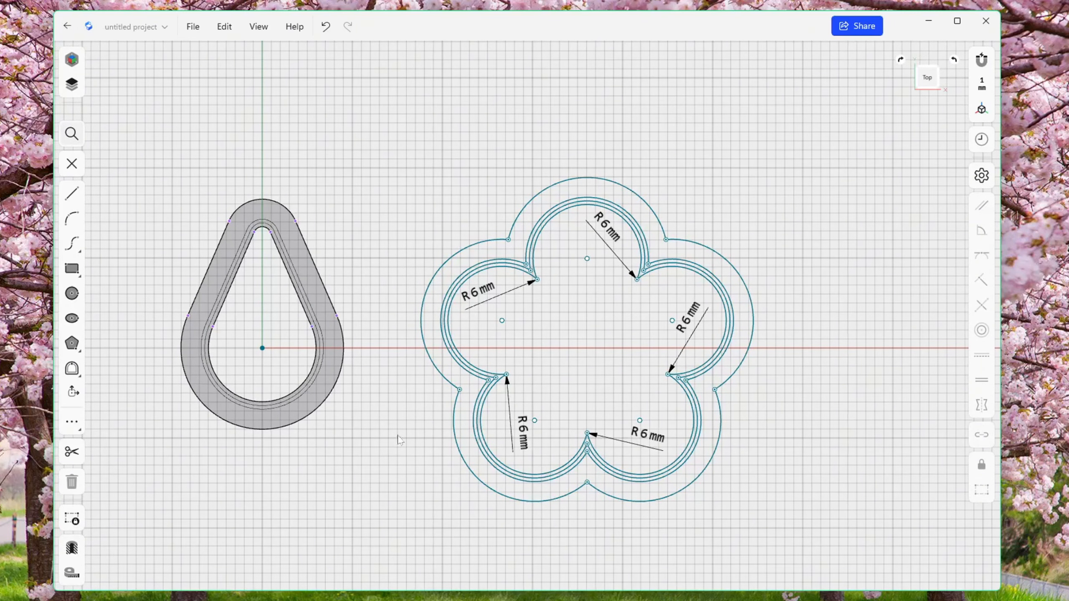
pyautogui.click(71, 165)
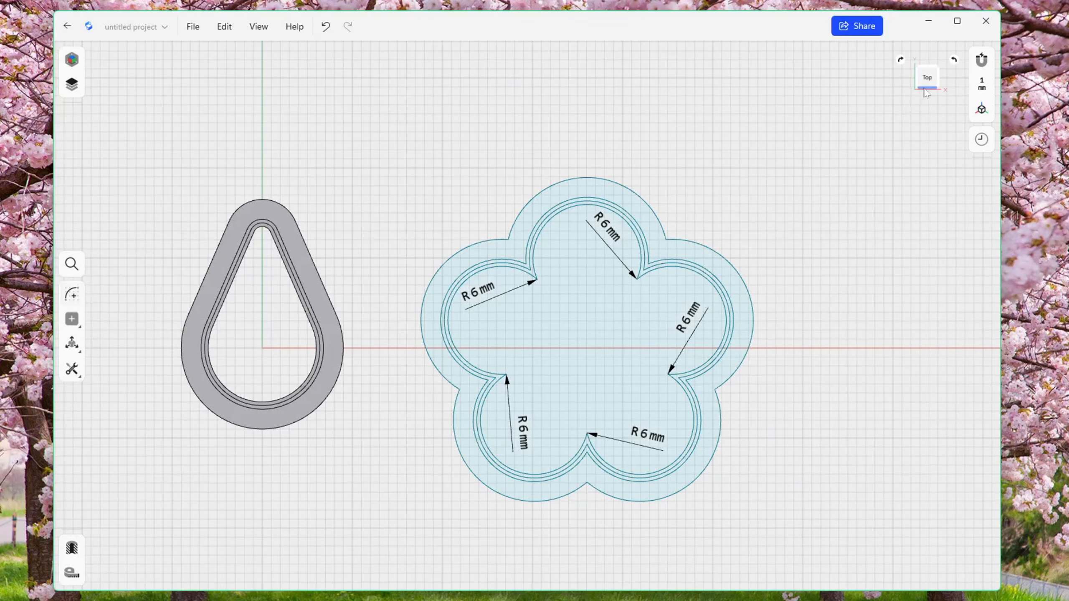
# Step: Extrude the innermost narrow ring of the flower sketch upward by 15 mm
pyautogui.moveTo(924, 93); pyautogui.dragTo(906, 64)
pyautogui.scroll(8, 779, 326)
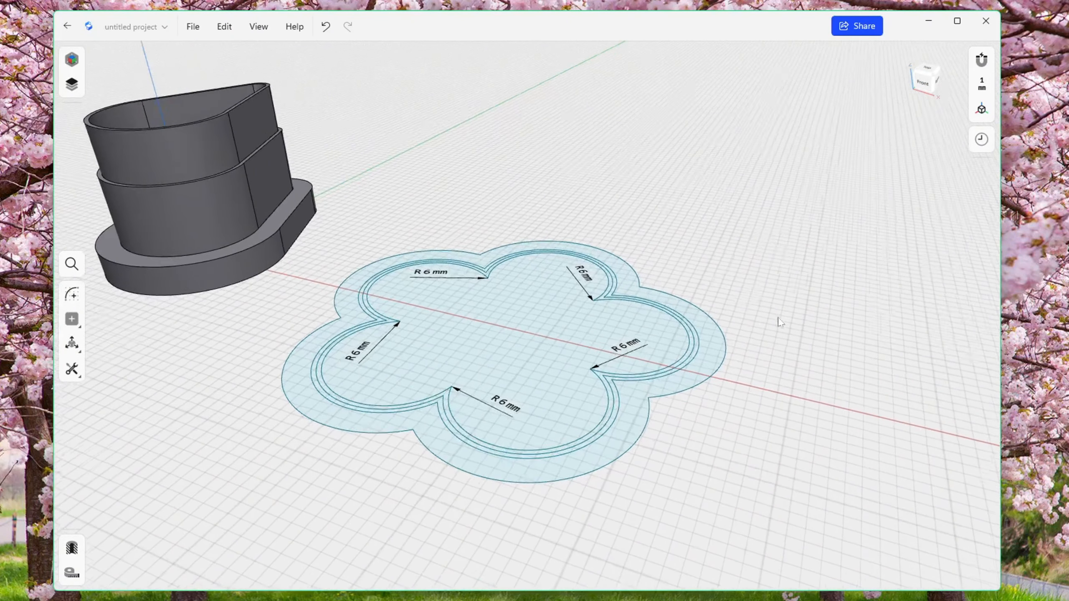
pyautogui.scroll(2, 767, 316)
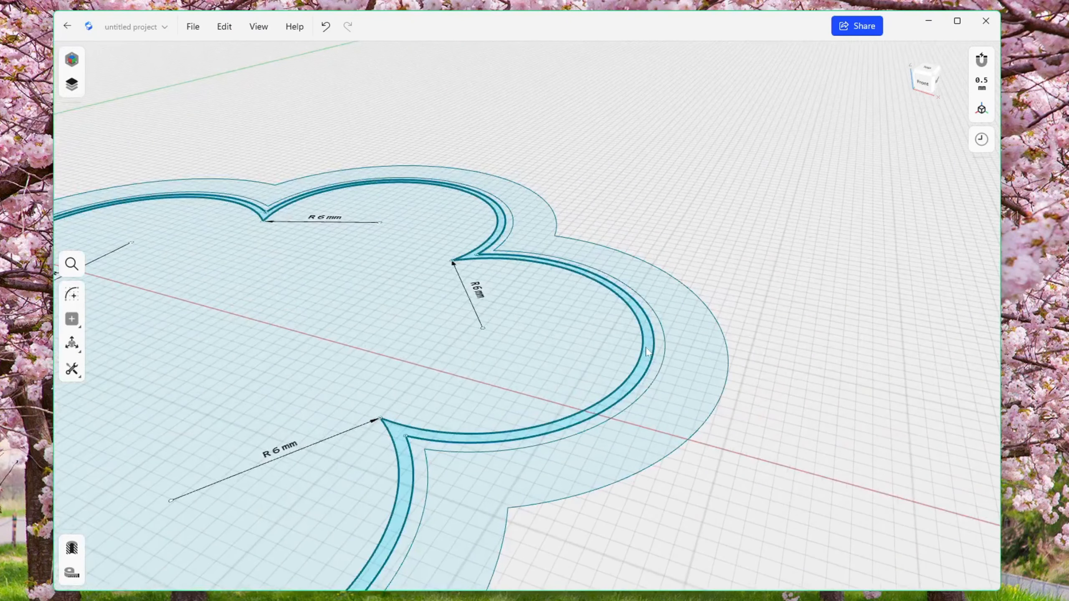
pyautogui.click(648, 352)
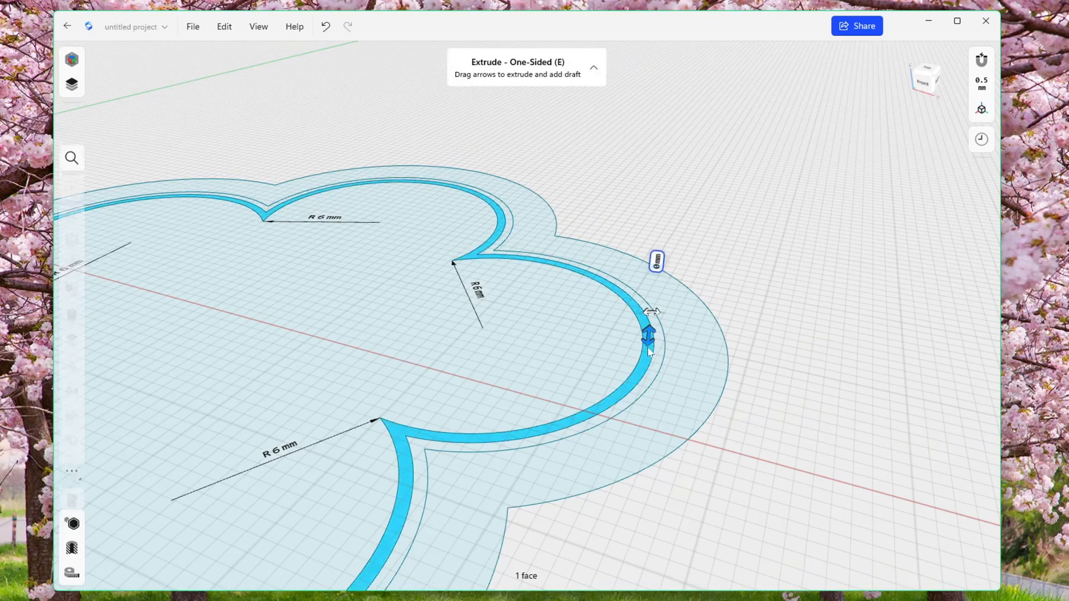
pyautogui.scroll(-6, 648, 347)
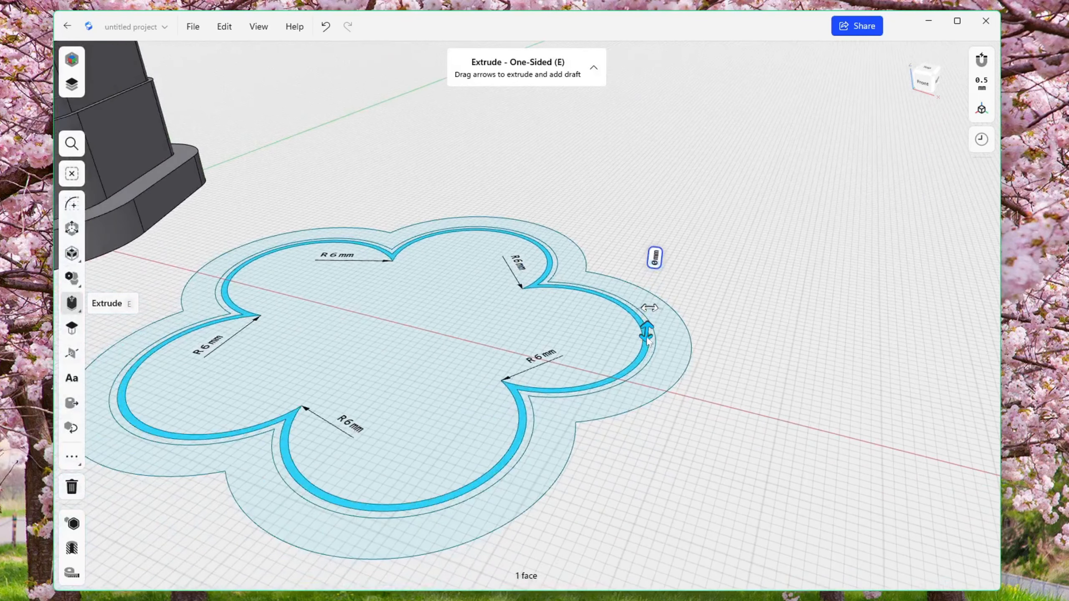
pyautogui.moveTo(648, 341); pyautogui.dragTo(654, 258)
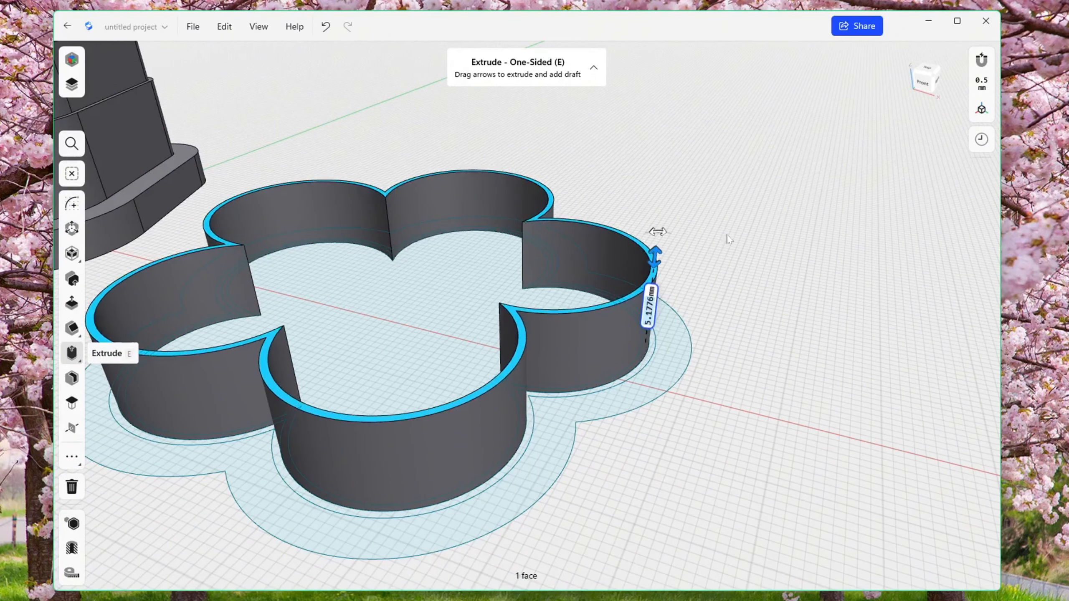
pyautogui.write('15')
pyautogui.press('Return')
pyautogui.click(735, 234)
# Step: Extrude the second narrow ring, just outside the tall flower wall, upward by 10 mm
pyautogui.moveTo(735, 234); pyautogui.dragTo(771, 353, button='middle')
pyautogui.moveTo(786, 339)
pyautogui.mouseDown(button='right')
pyautogui.moveTo(835, 292)
pyautogui.moveTo(778, 313)
pyautogui.moveTo(817, 304)
pyautogui.moveTo(804, 294)
pyautogui.moveTo(786, 305)
pyautogui.mouseUp(button='right')
pyautogui.scroll(-1, 714, 372)
pyautogui.scroll(3, 715, 376)
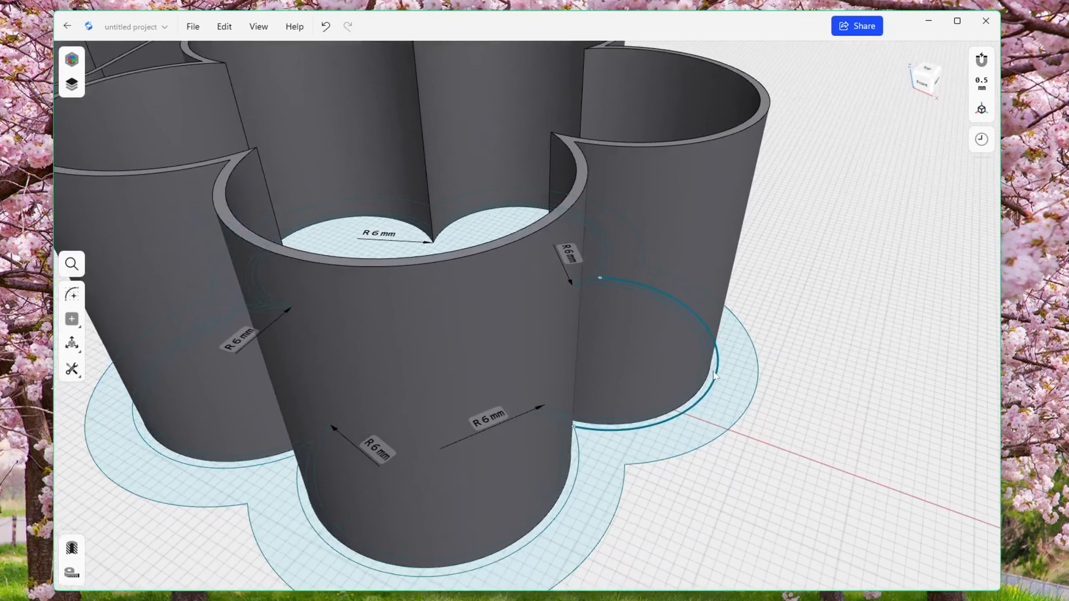
pyautogui.click(718, 388)
pyautogui.scroll(-3, 718, 388)
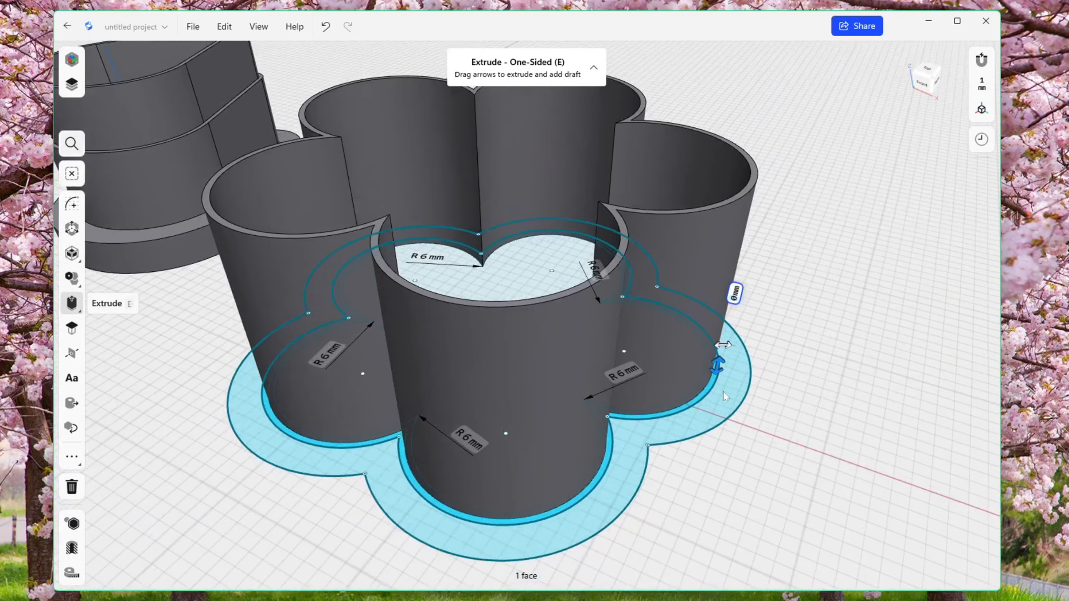
pyautogui.moveTo(720, 362); pyautogui.dragTo(732, 309)
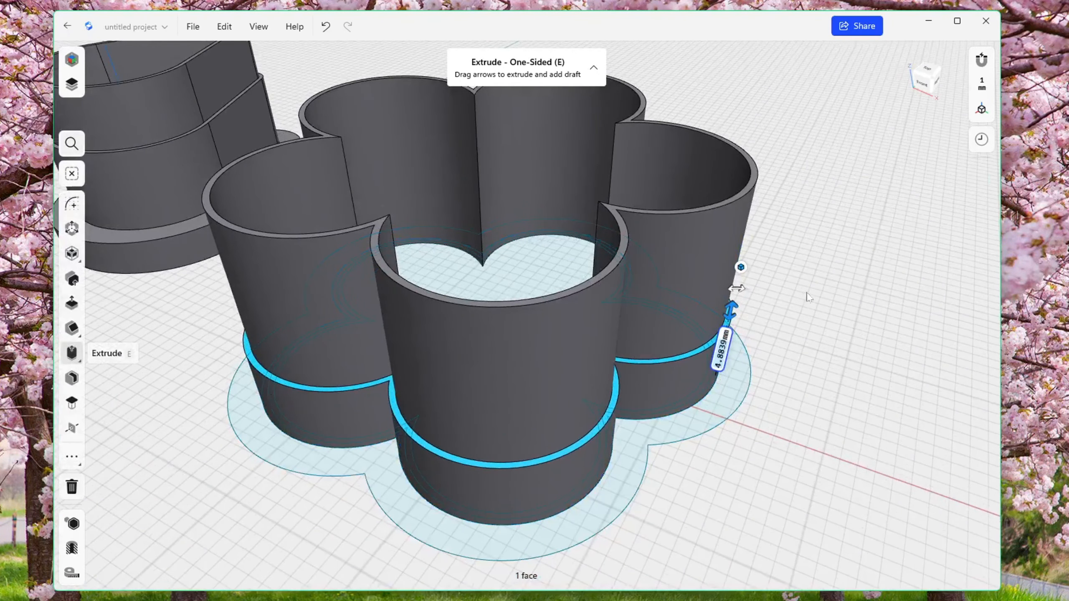
pyautogui.write('10')
pyautogui.press('Return')
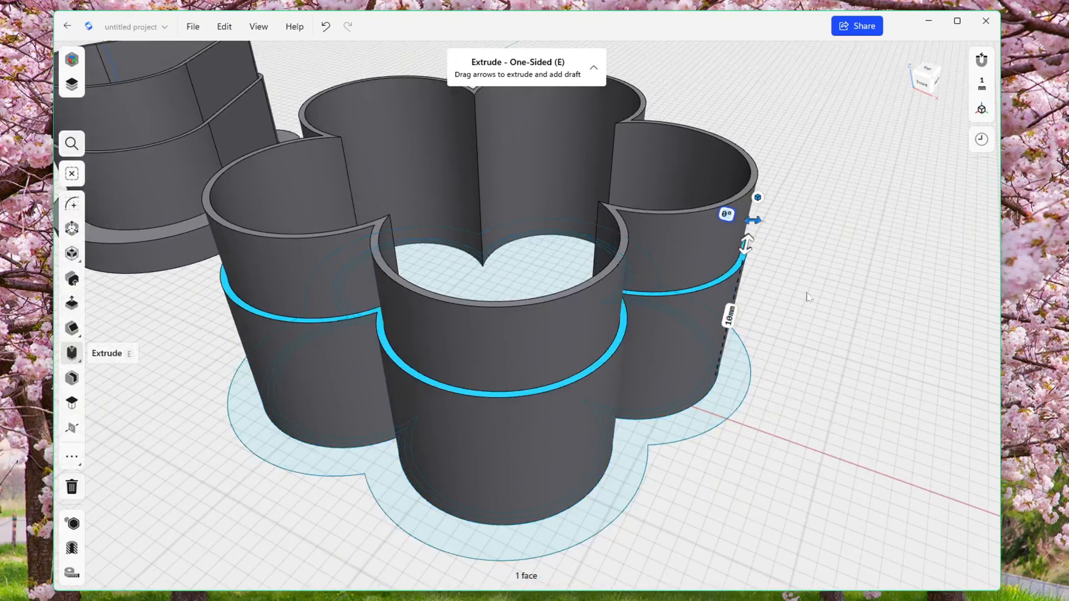
# Step: Extrude the wide outermost ring of the flower sketch upward into a low base rim
pyautogui.click(741, 374)
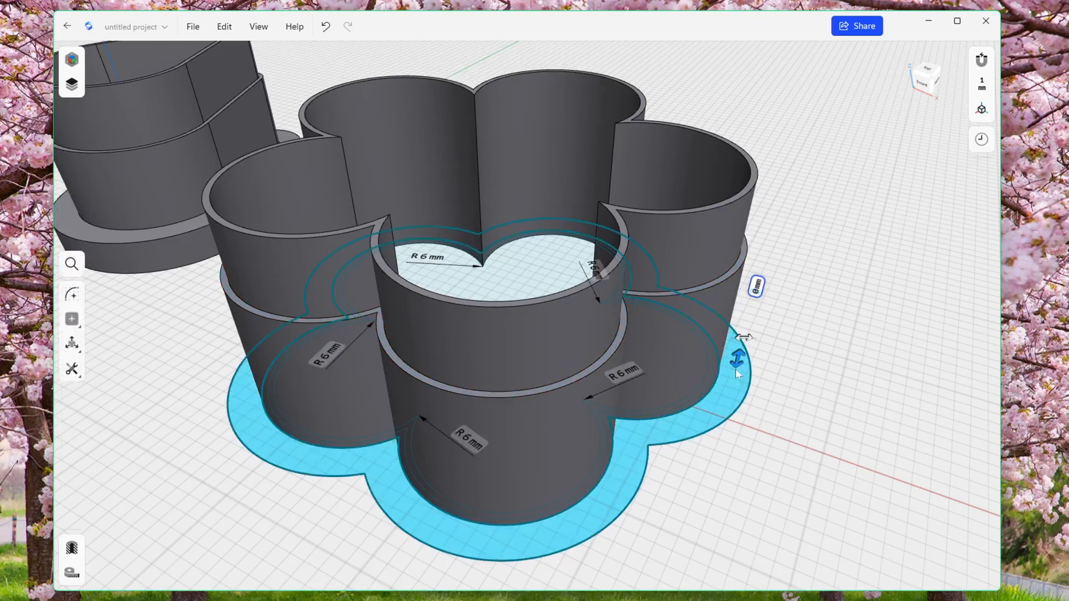
pyautogui.moveTo(741, 366); pyautogui.dragTo(745, 333)
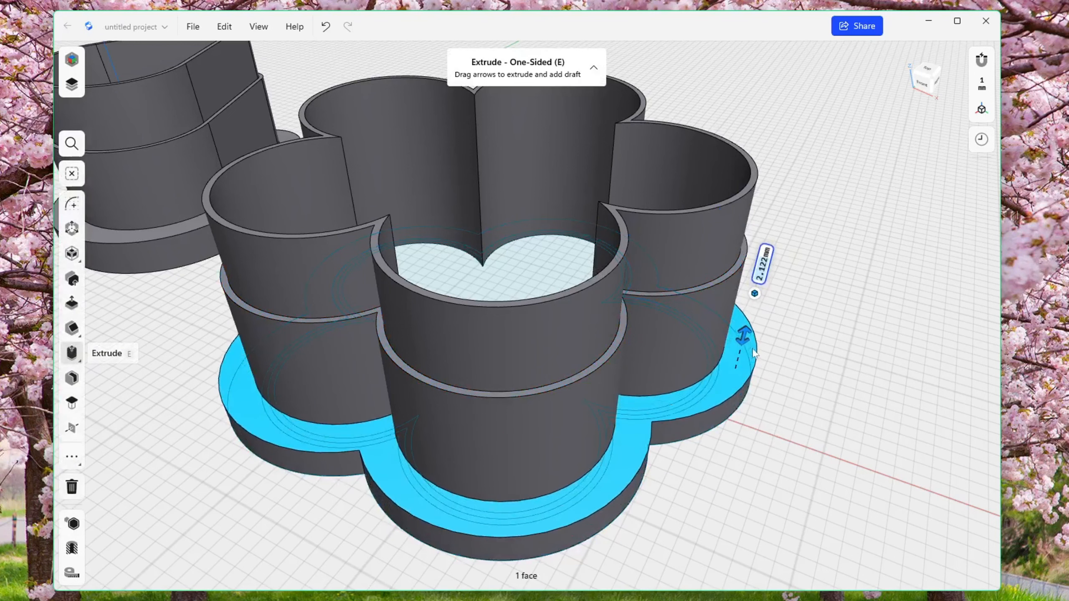
pyautogui.click(817, 324)
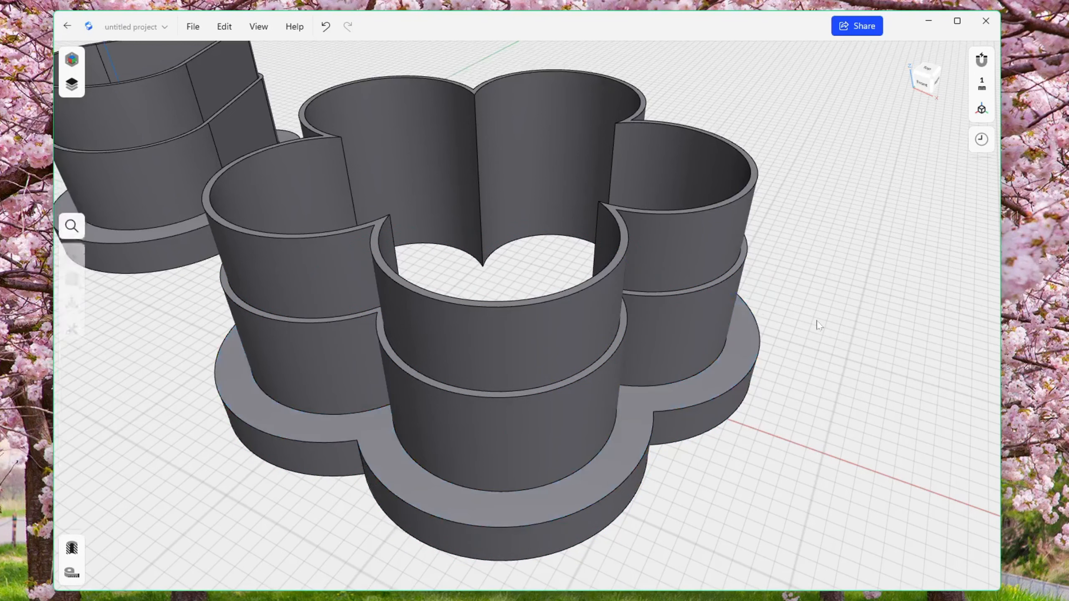
# Step: Unite the flower cutter's three bodies, Body 02, Body 03 and Body 04, into one body without keeping the originals
pyautogui.scroll(-3, 817, 321)
pyautogui.moveTo(822, 319); pyautogui.dragTo(800, 340, button='middle')
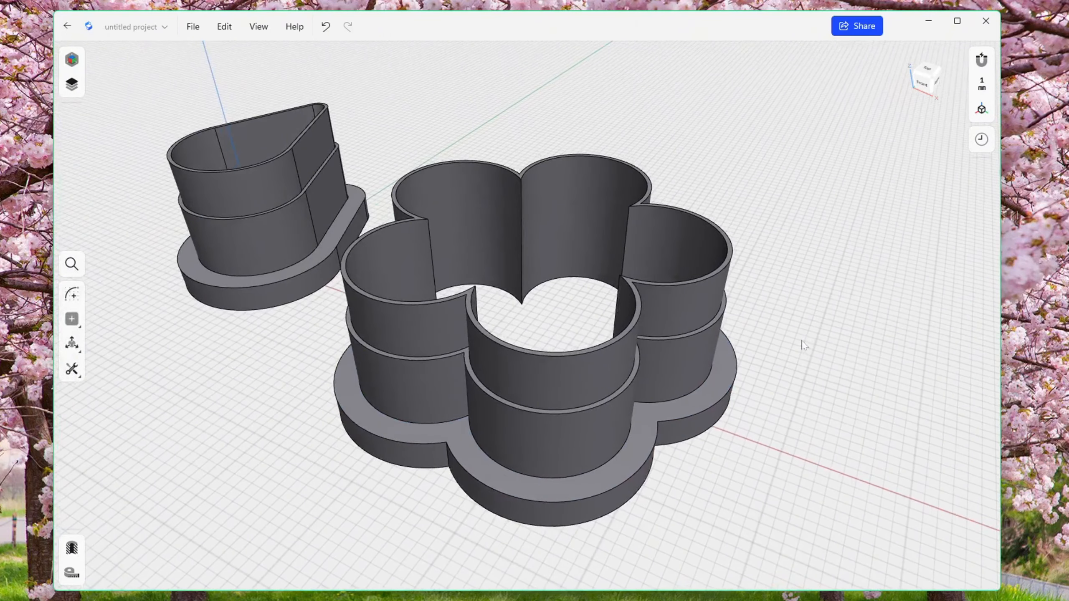
pyautogui.moveTo(798, 278); pyautogui.dragTo(764, 349, button='right')
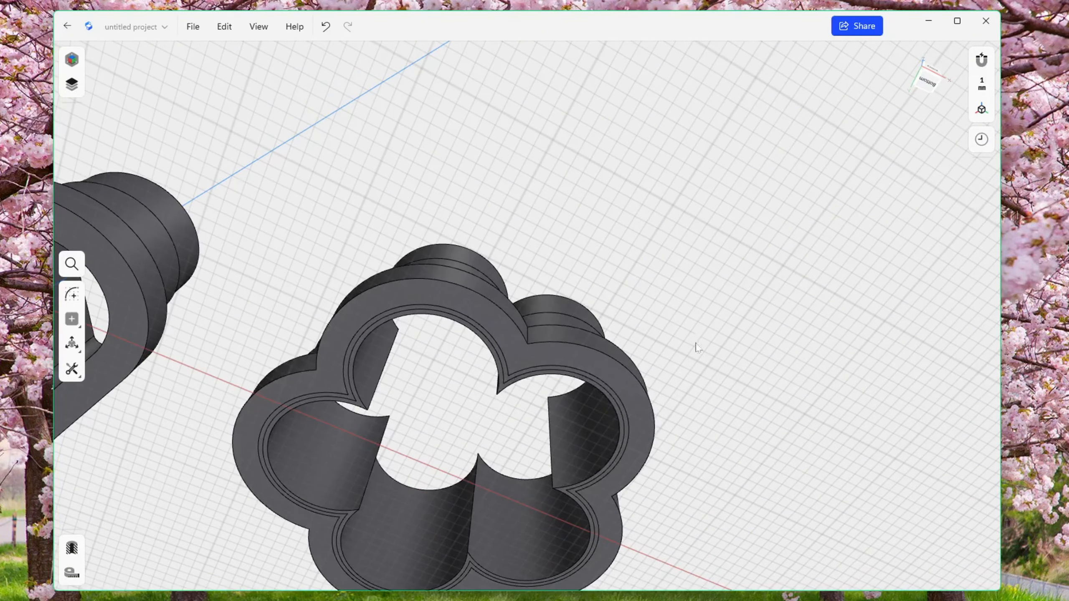
pyautogui.moveTo(694, 346); pyautogui.dragTo(597, 419, button='right')
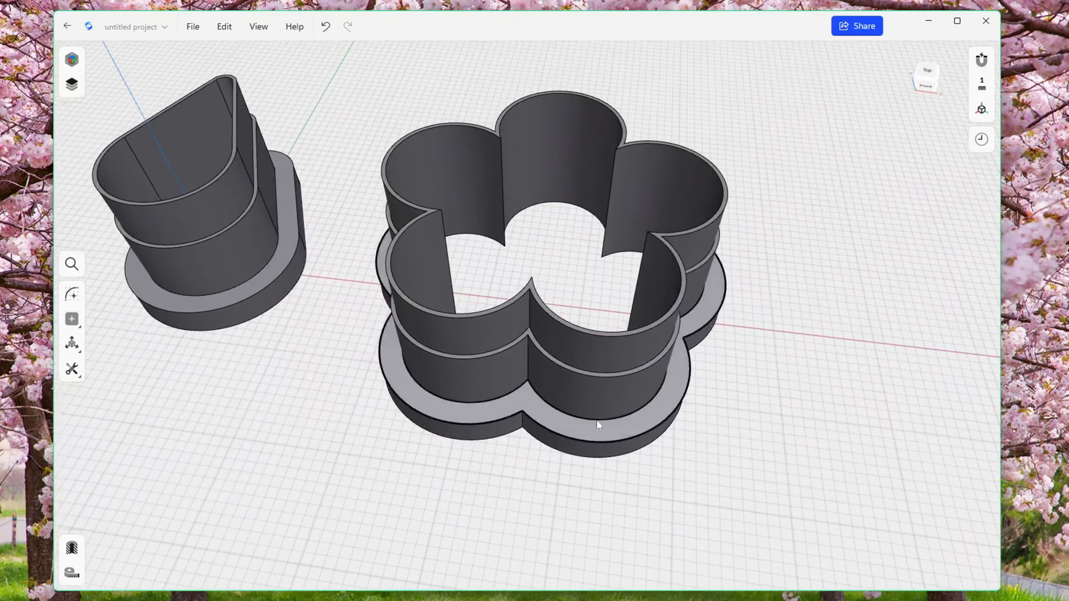
pyautogui.click(72, 85)
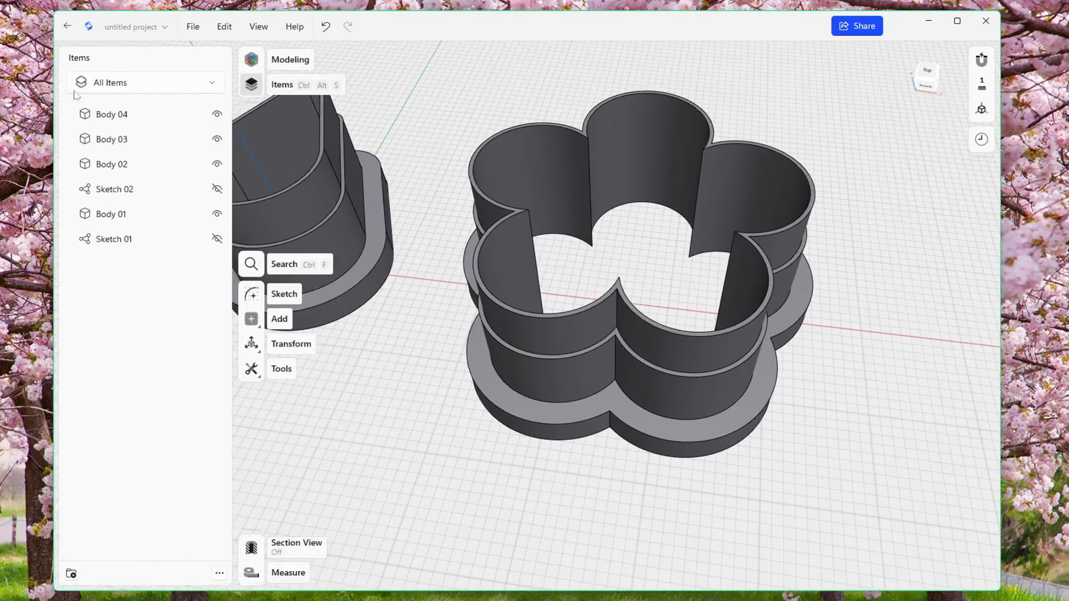
pyautogui.click(112, 114)
pyautogui.keyDown('shift'); pyautogui.click(112, 139); pyautogui.keyUp('shift')
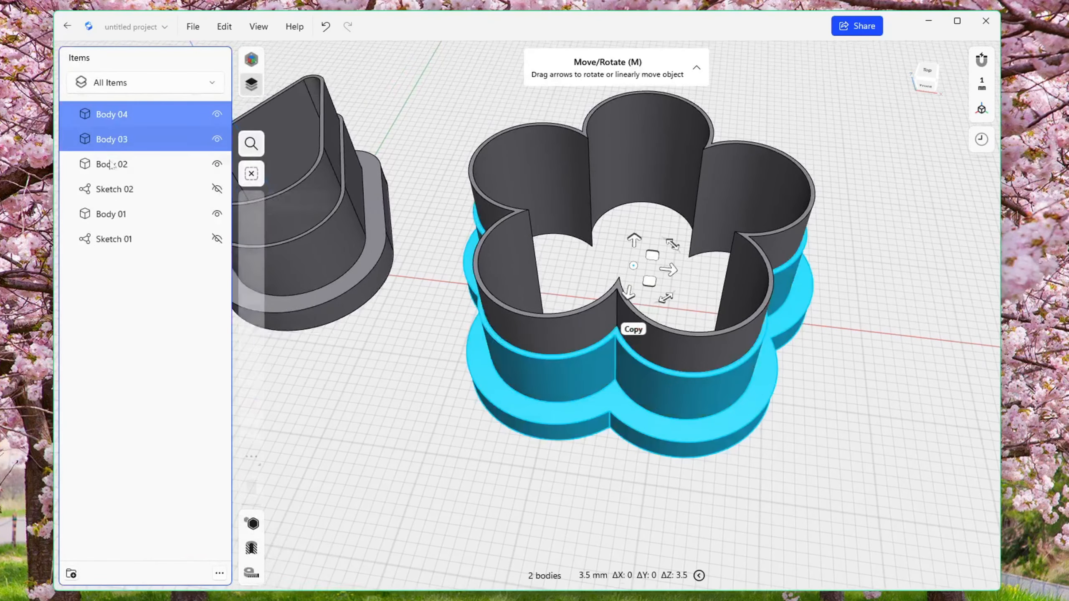
pyautogui.keyDown('shift'); pyautogui.click(112, 164); pyautogui.keyUp('shift')
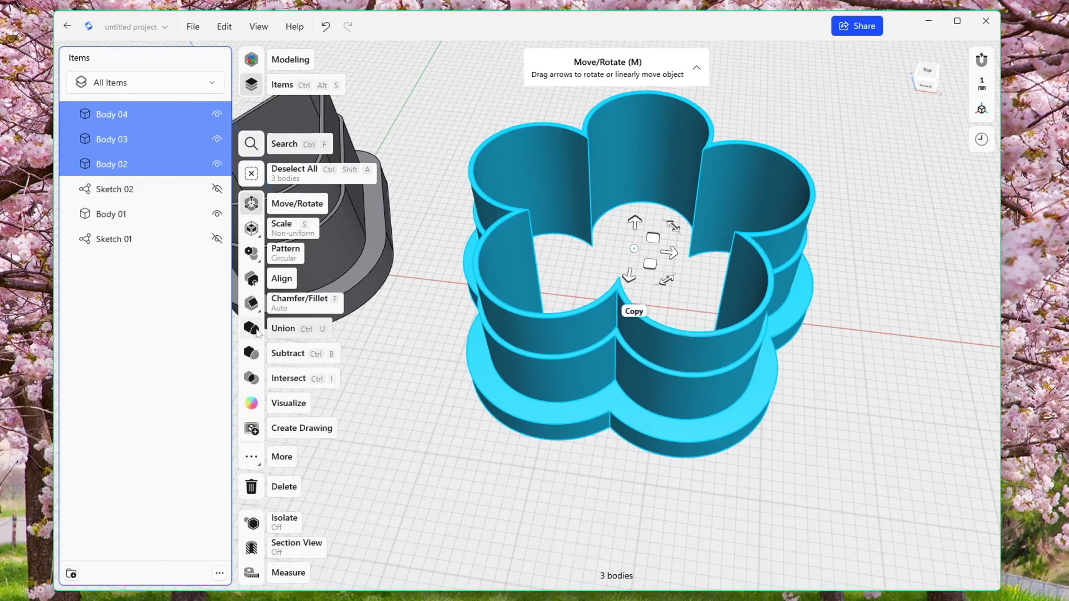
pyautogui.click(252, 329)
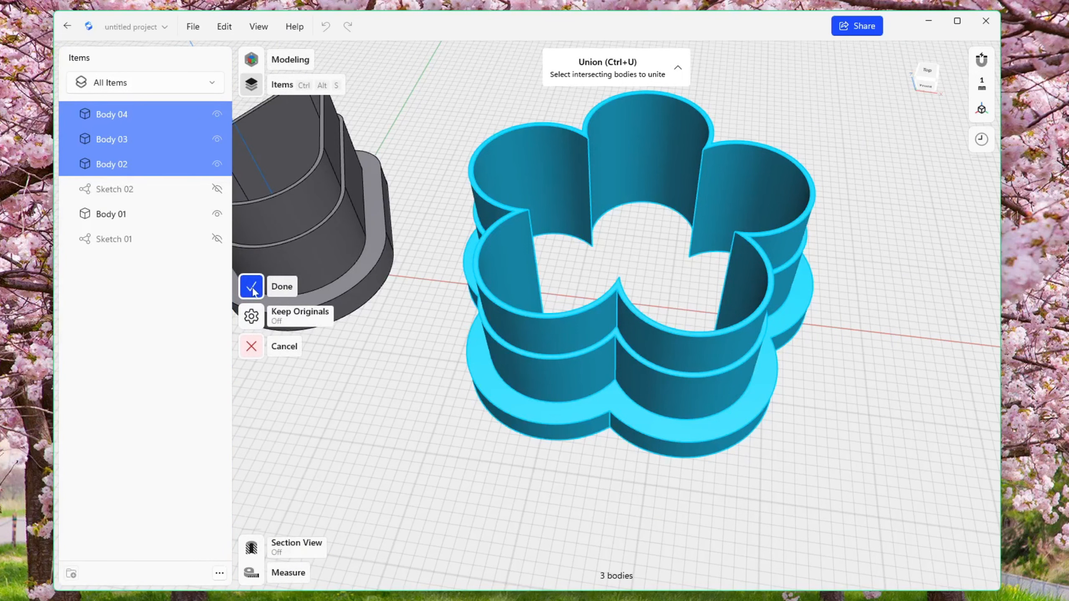
pyautogui.click(252, 288)
# Step: Export the project as high-resolution STL with each first-level item saved separately
pyautogui.moveTo(438, 429); pyautogui.dragTo(622, 449, button='right')
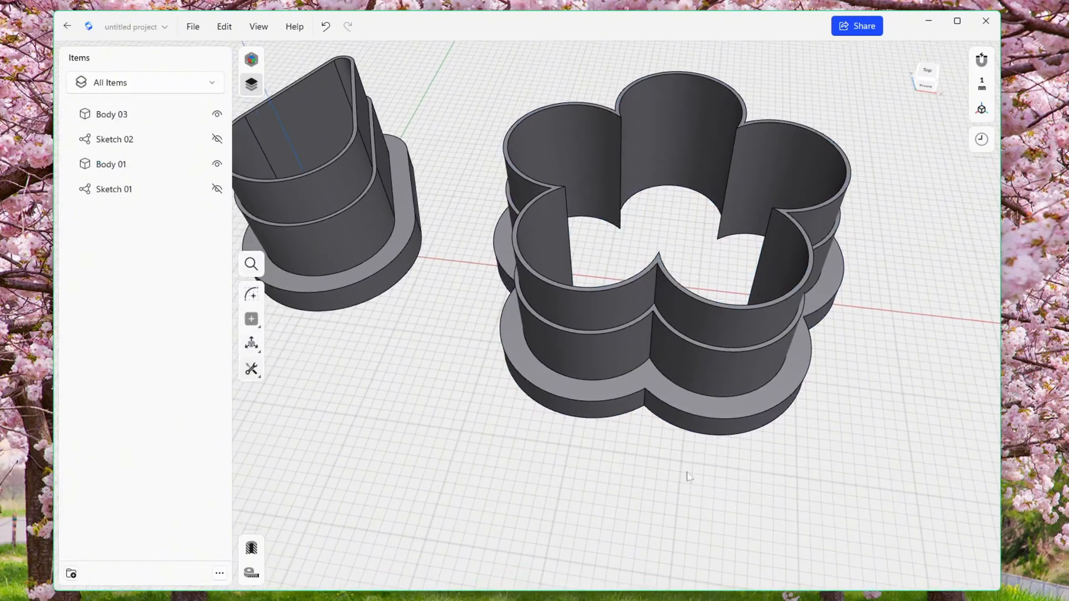
pyautogui.scroll(-5, 688, 478)
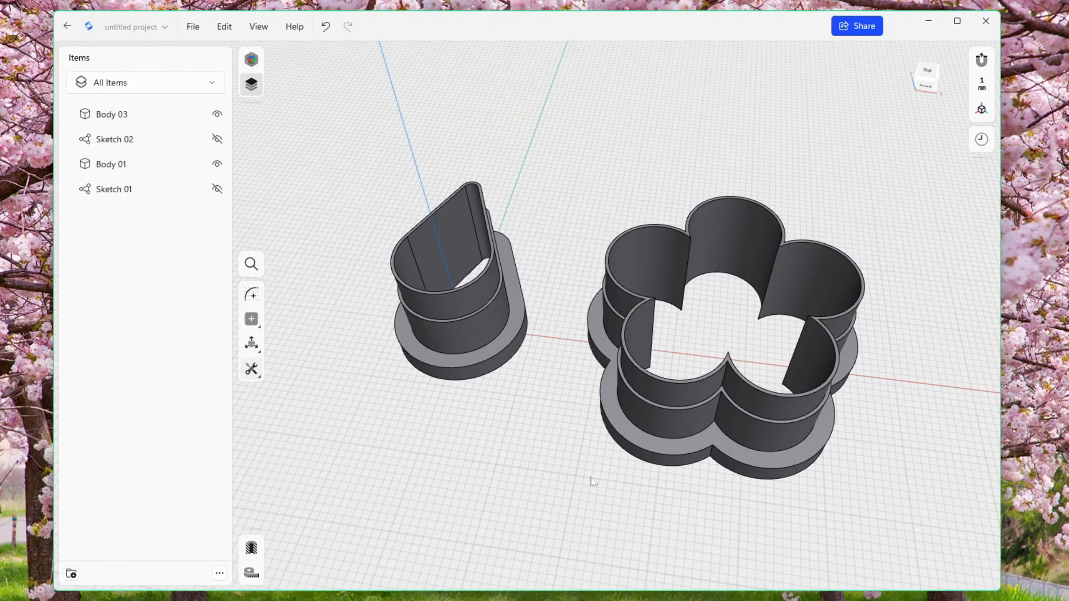
pyautogui.moveTo(590, 477); pyautogui.dragTo(569, 470, button='middle')
pyautogui.moveTo(526, 443); pyautogui.dragTo(703, 182, button='right')
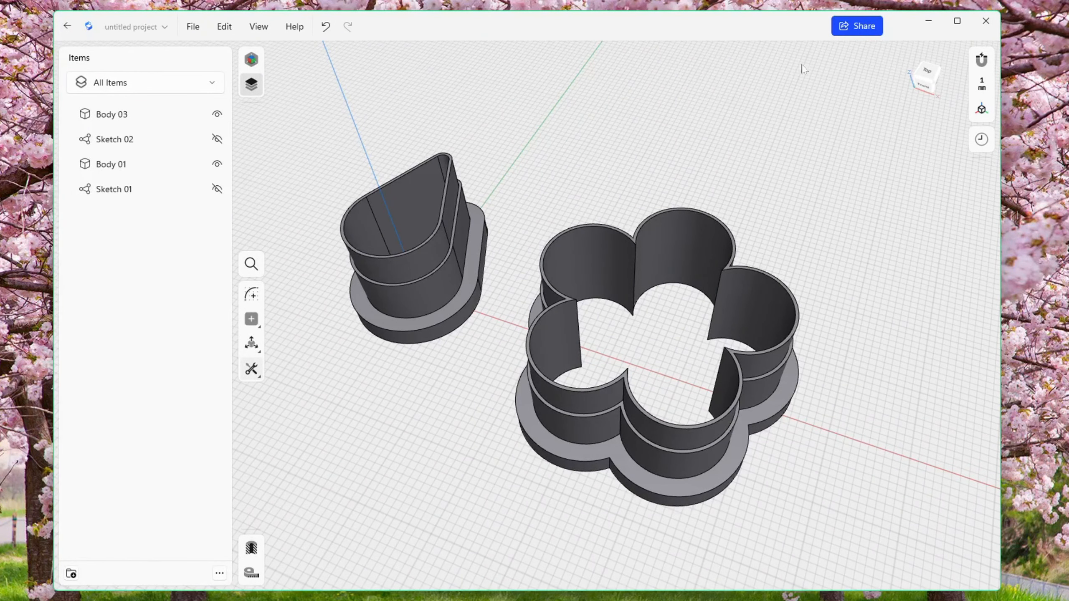
pyautogui.click(860, 28)
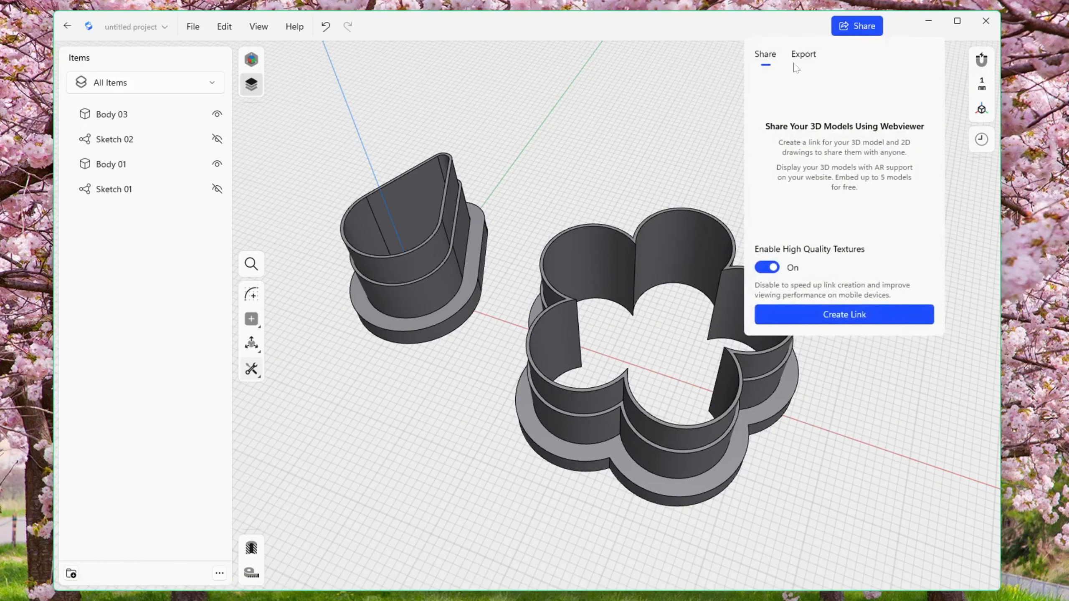
pyautogui.click(805, 58)
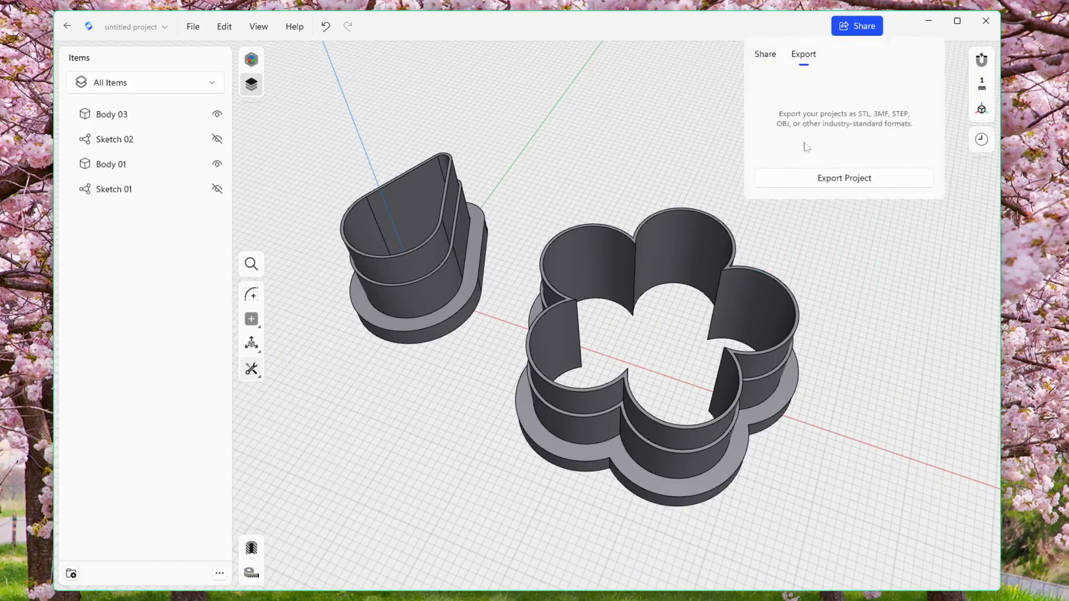
pyautogui.click(823, 181)
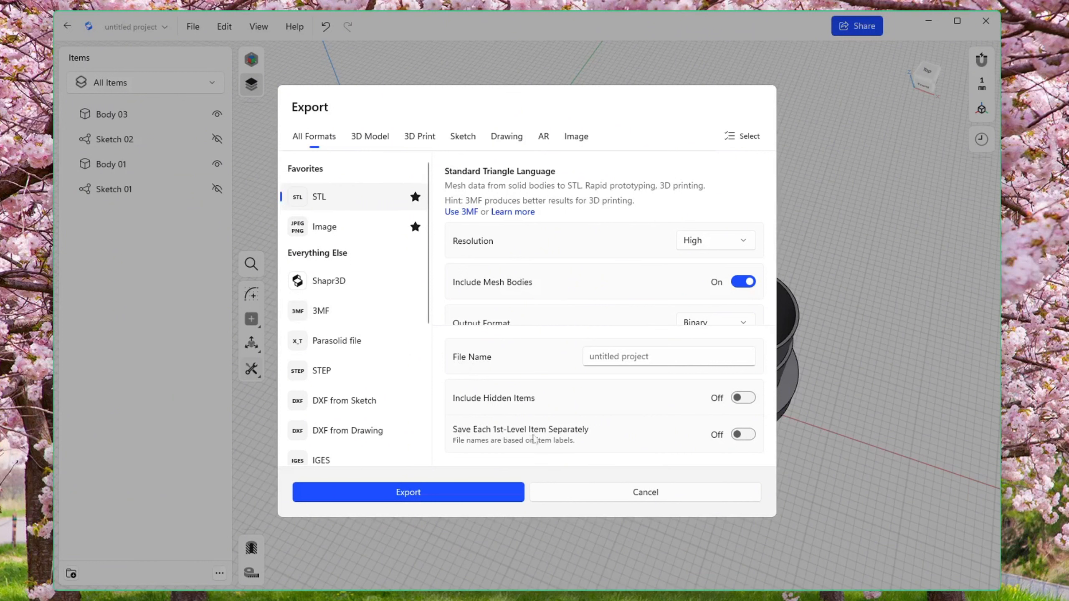
pyautogui.click(751, 440)
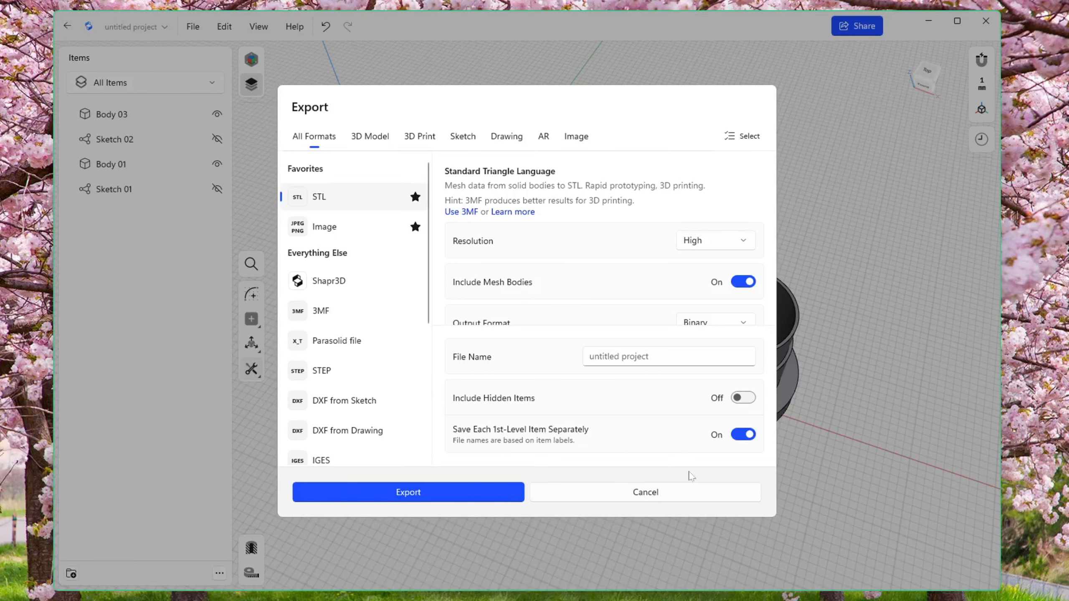
pyautogui.click(411, 494)
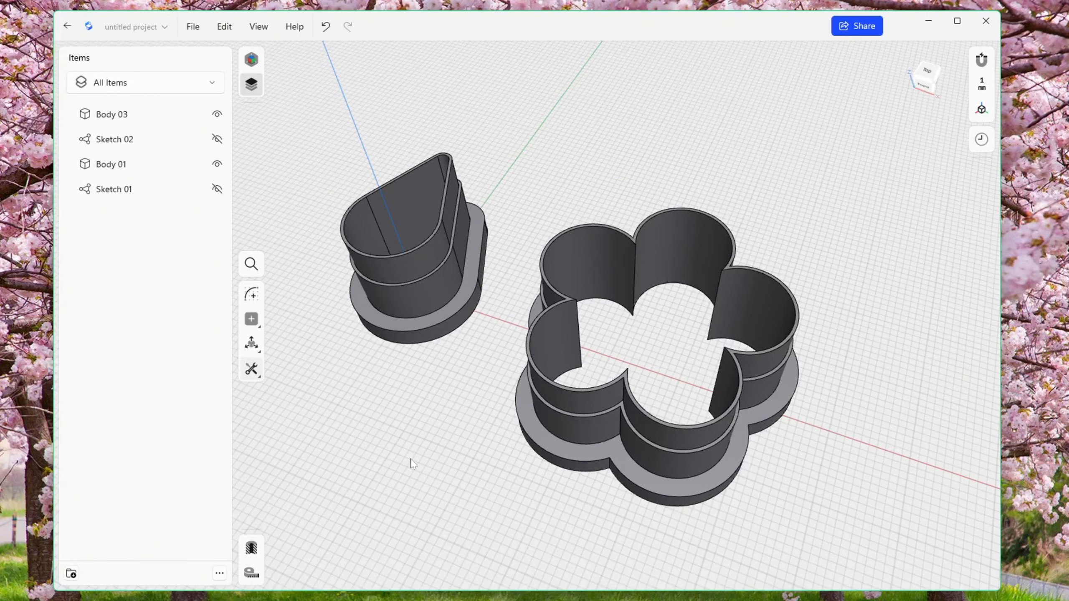
pyautogui.moveTo(503, 494); pyautogui.dragTo(538, 515, button='right')
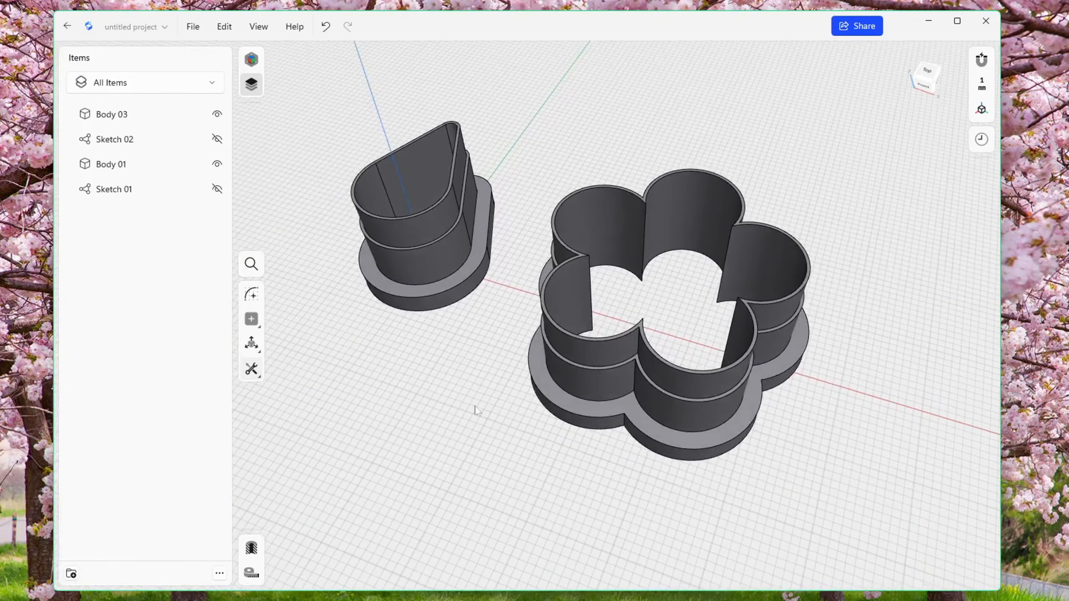
pyautogui.moveTo(476, 410); pyautogui.dragTo(486, 363, button='right')
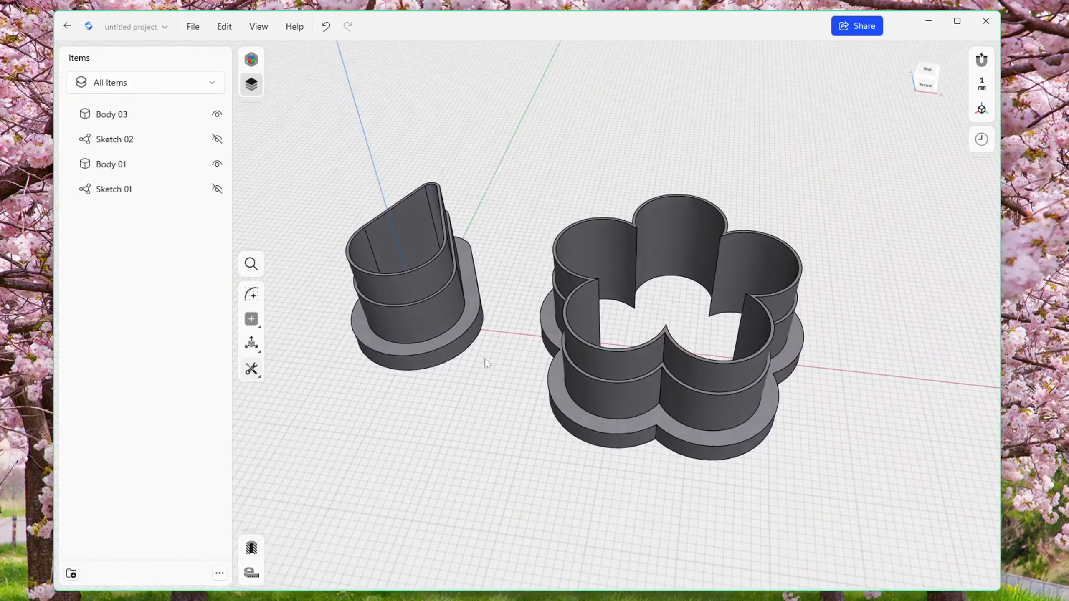